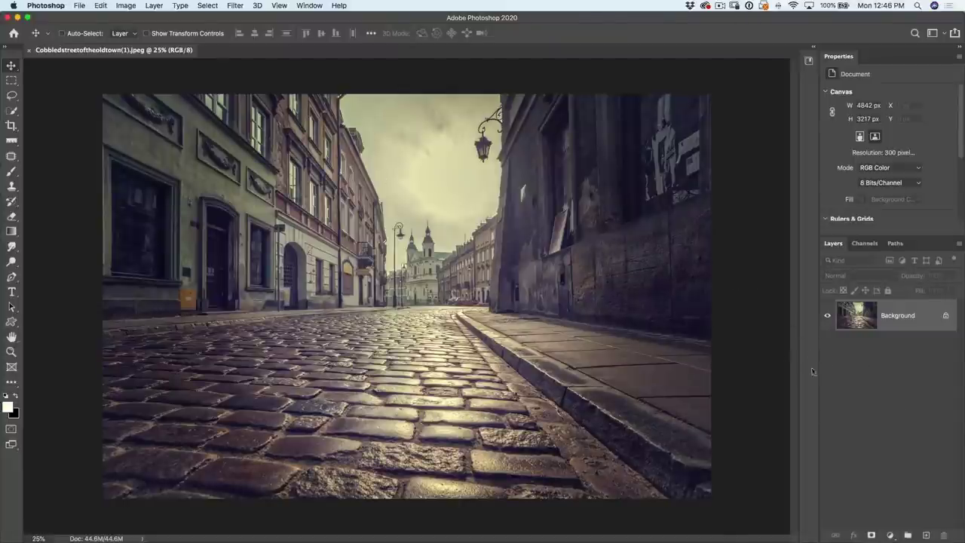
Step: Convert the Background layer to a Smart Object and open it in the Camera Raw Filter at full-screen size
right_click(901, 316)
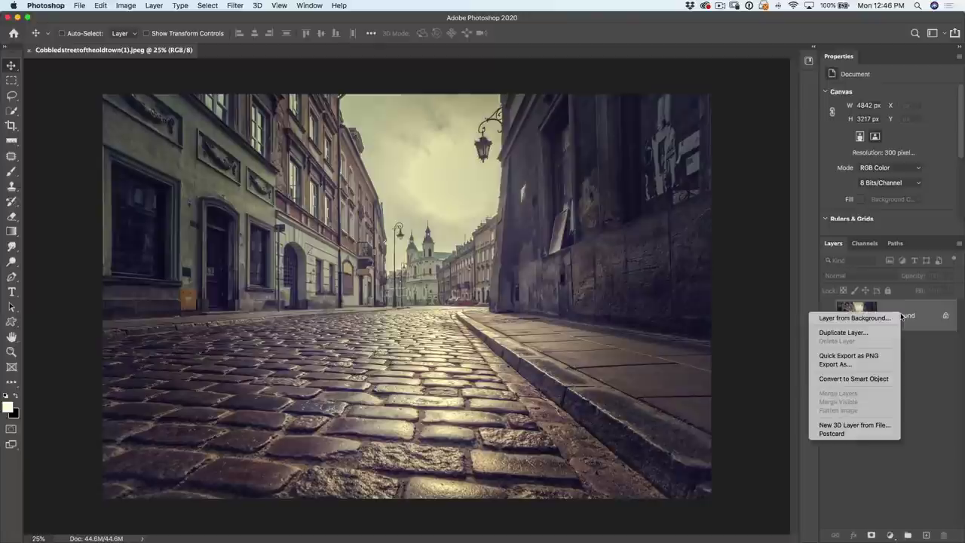
click(882, 378)
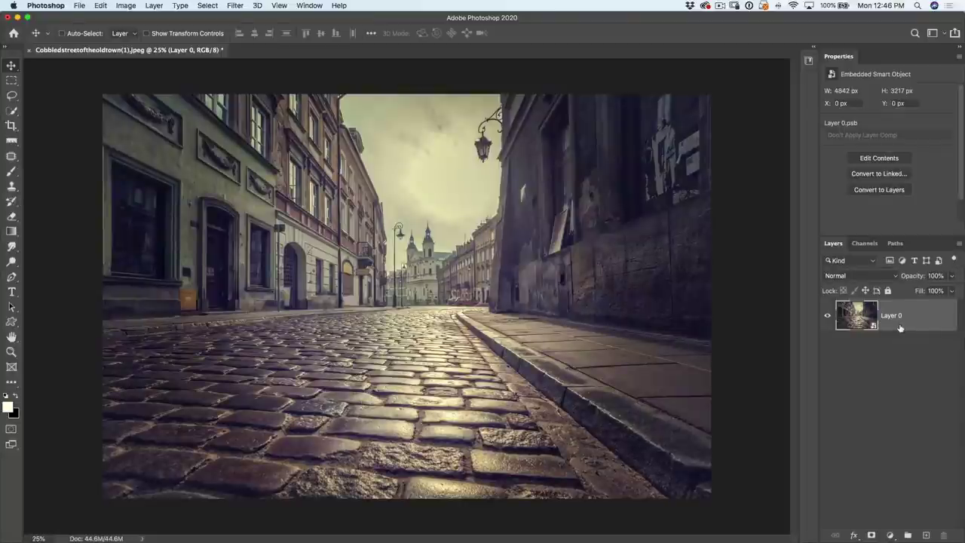
click(237, 6)
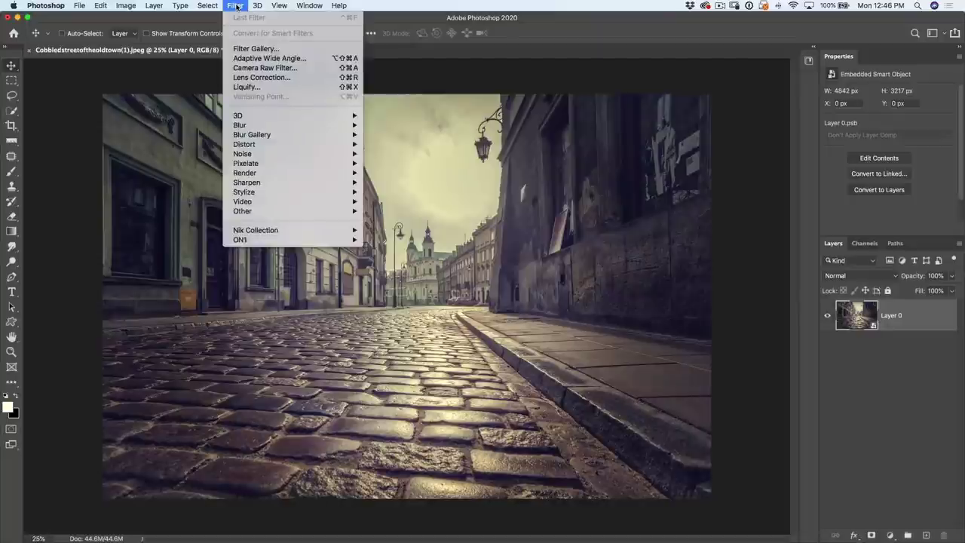
click(260, 68)
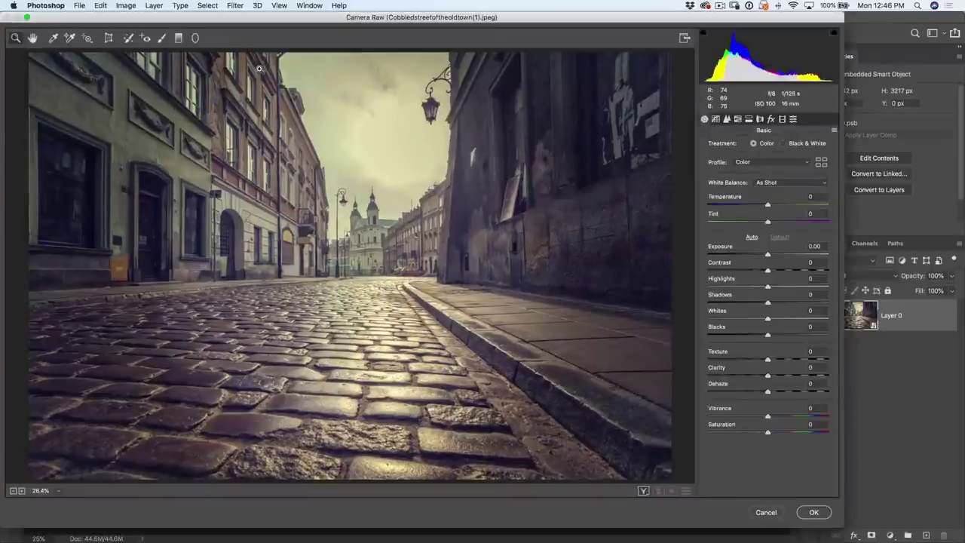
click(27, 17)
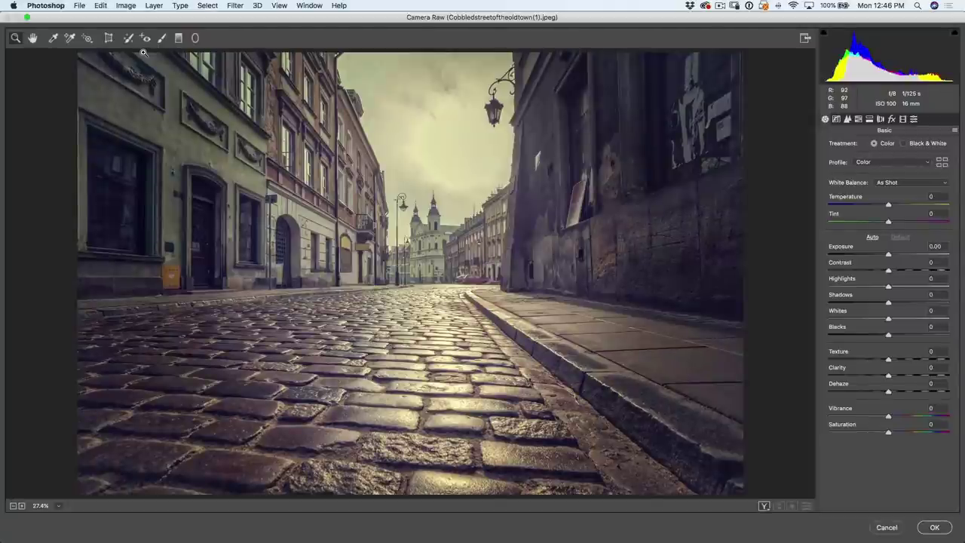
Step: Draw a small circular Radial Filter affecting the outside area and centre it on the hanging lantern
click(196, 37)
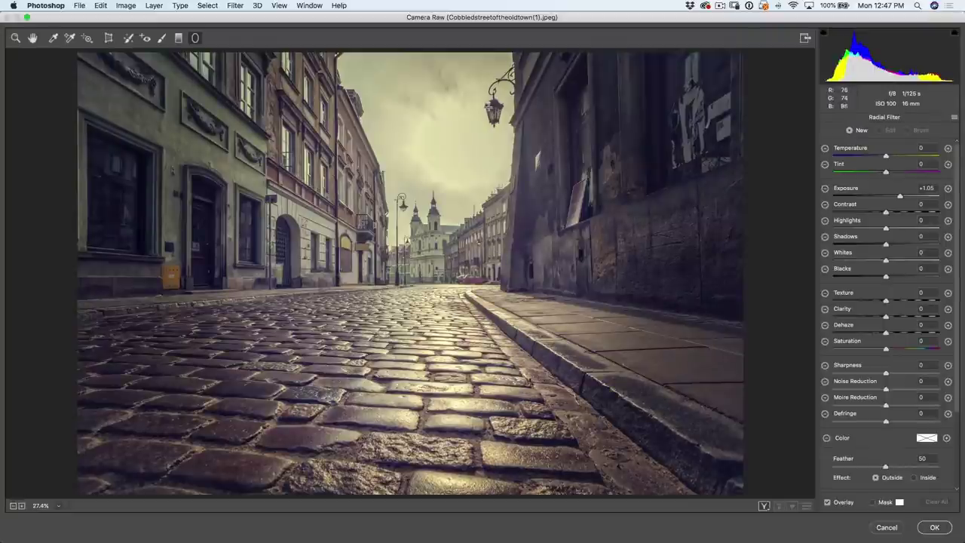
click(491, 110)
drag(489, 107, 511, 128)
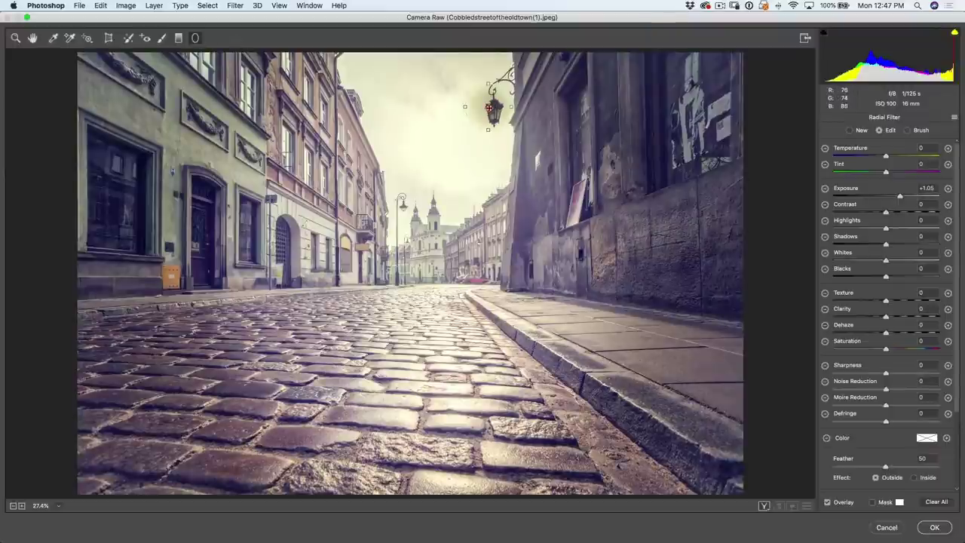
drag(488, 107, 515, 115)
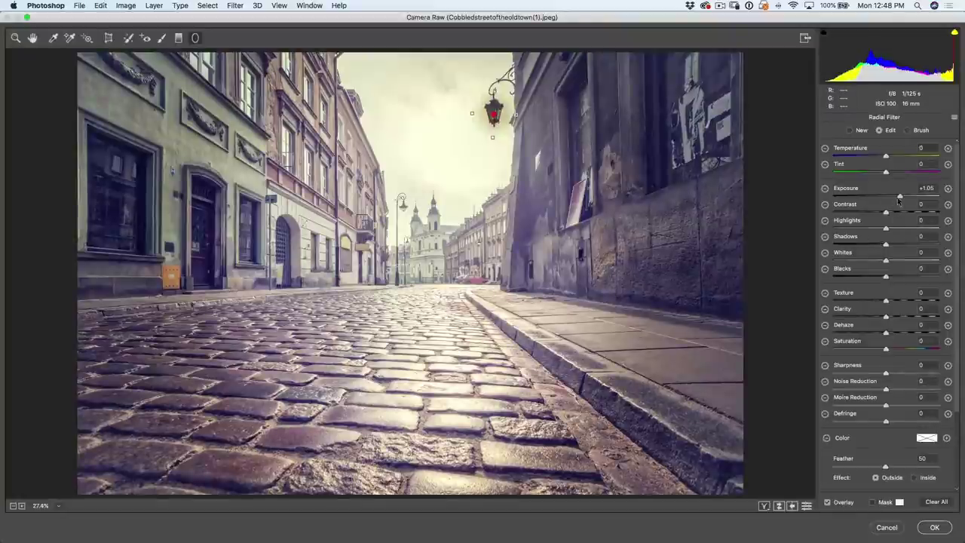
Step: Set the lantern radial filter's exposure to -2.90 and its feather to 35
drag(899, 196, 847, 196)
click(933, 190)
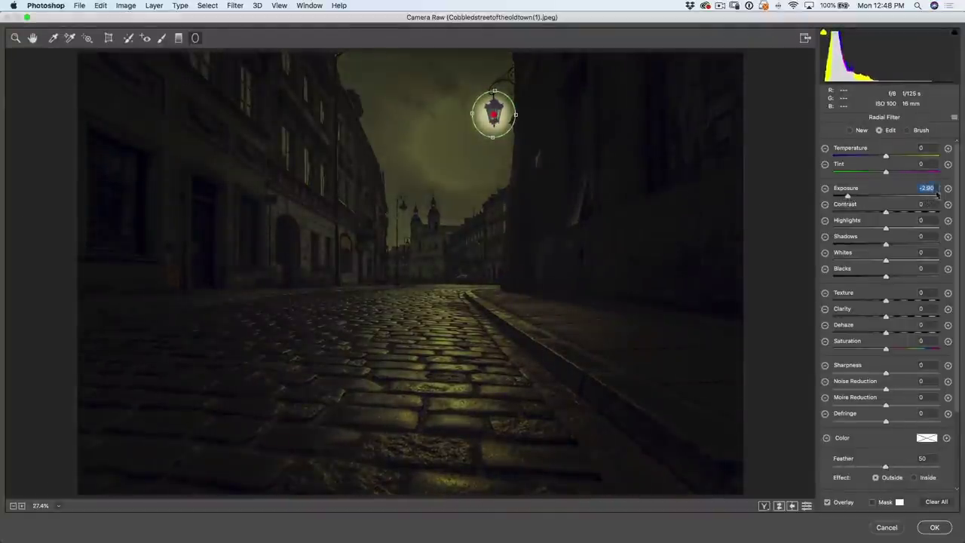
scroll(905, 301, down, 5)
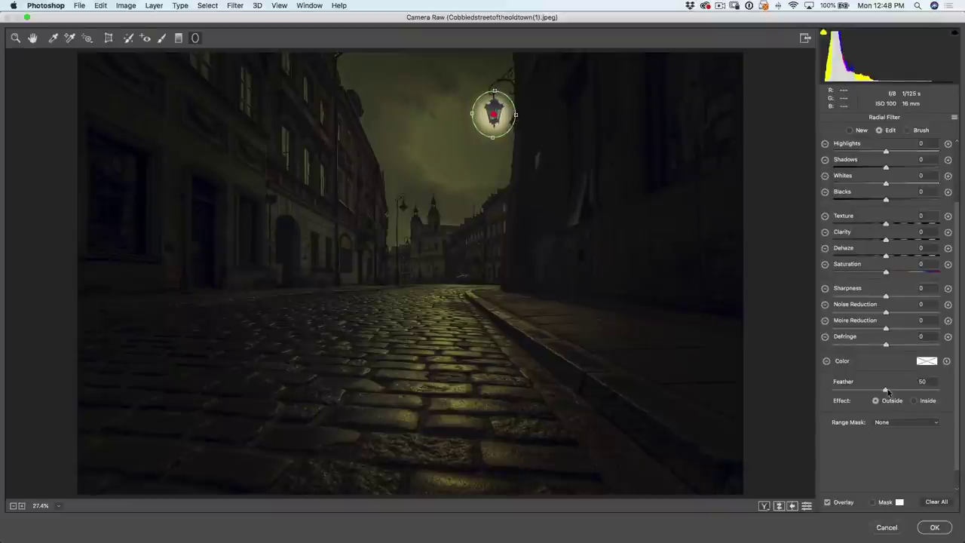
drag(885, 390, 832, 388)
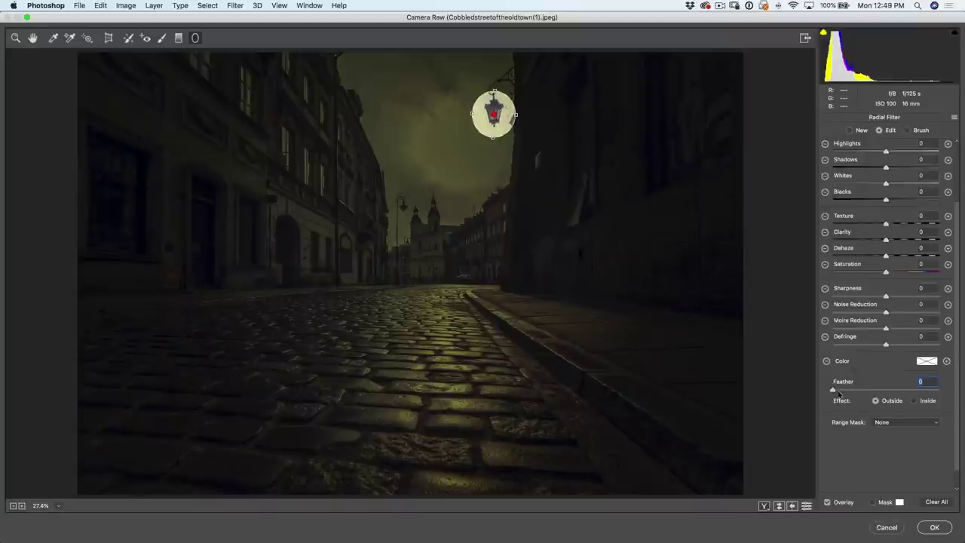
drag(832, 390, 869, 399)
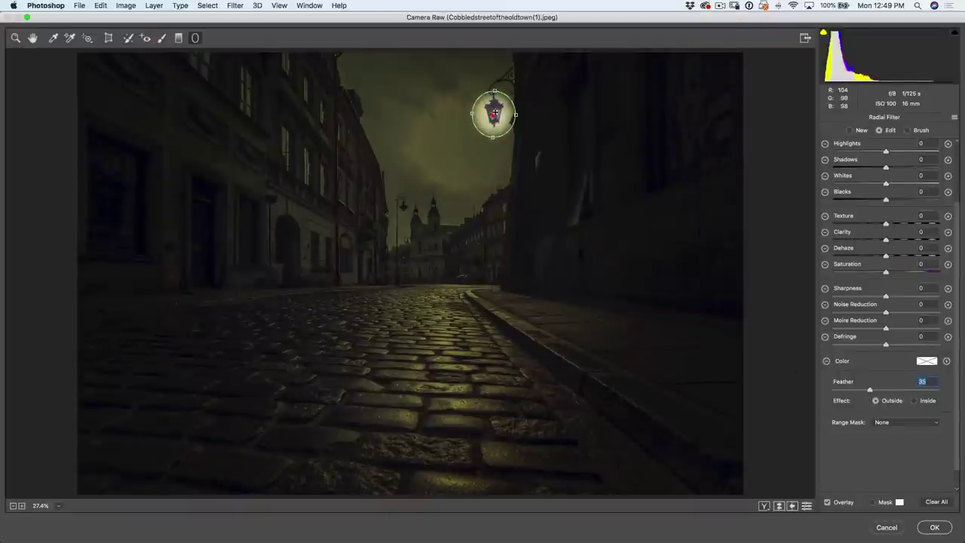
Step: Narrow the radial filter to an upright oval fitting the lantern and set its temperature to -55
drag(516, 115, 508, 116)
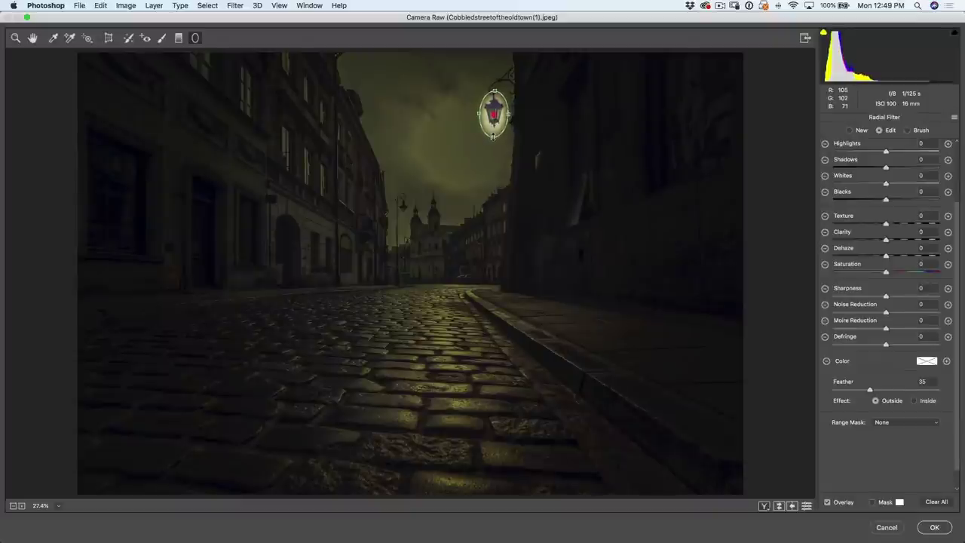
drag(495, 123, 496, 122)
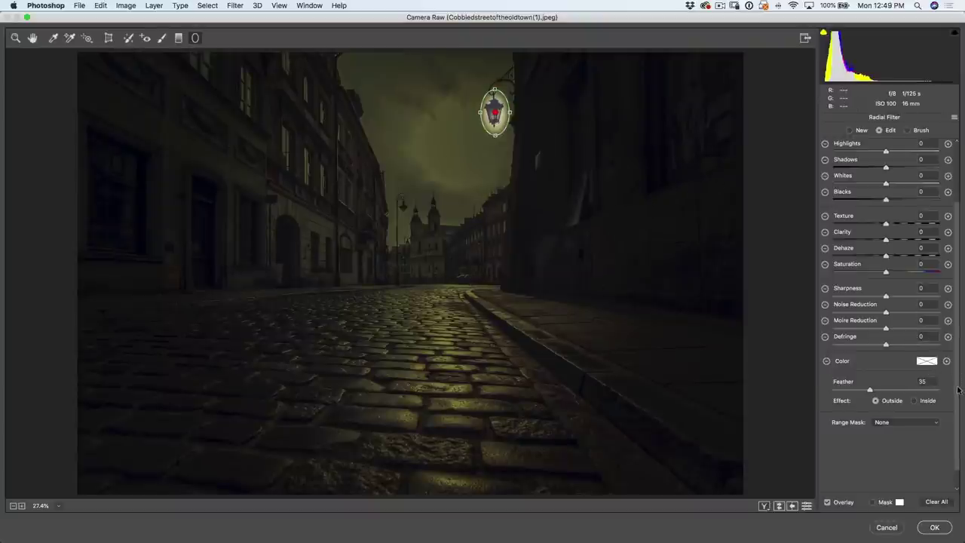
scroll(957, 388, up, 5)
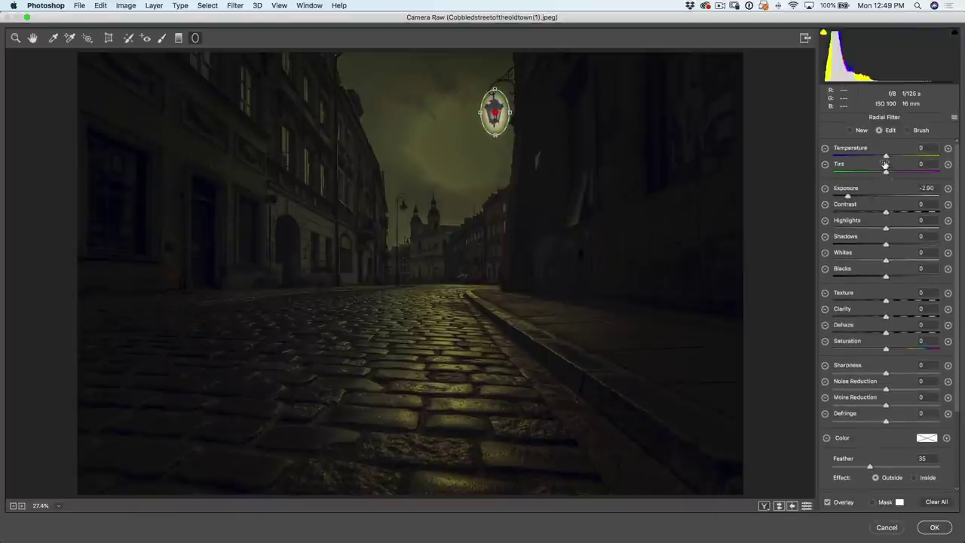
drag(885, 155, 856, 160)
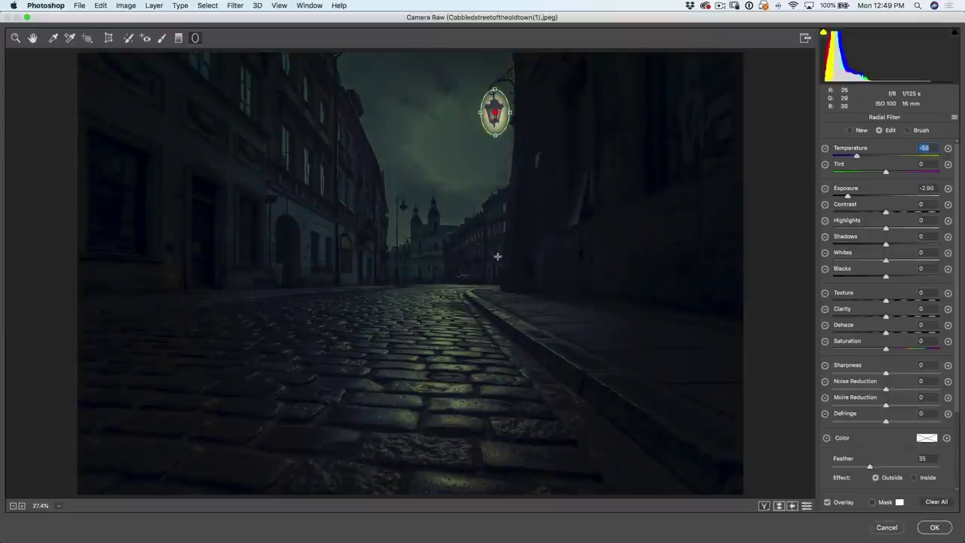
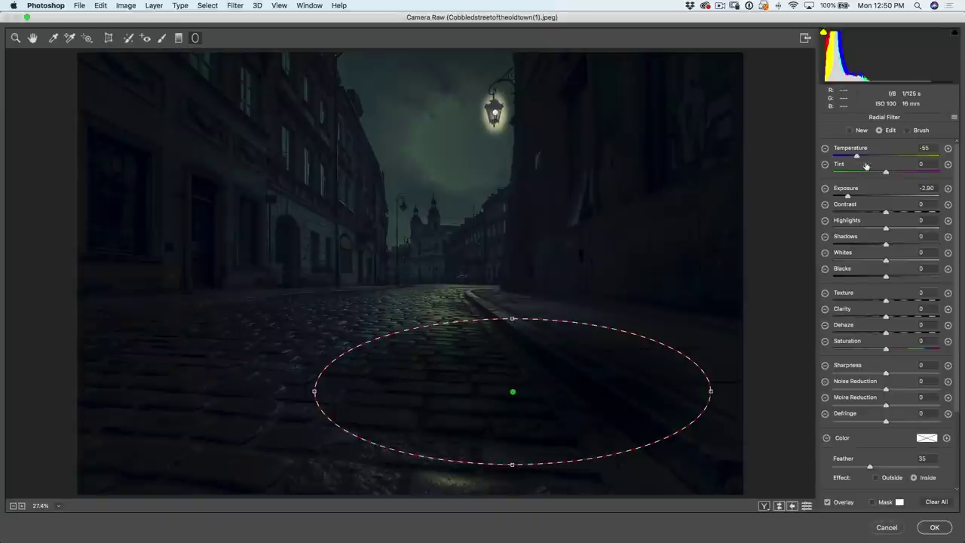
Step: Brighten and warm the radial filter on the foreground cobblestones with exposure +1.50 and temperature +41
drag(847, 196, 897, 202)
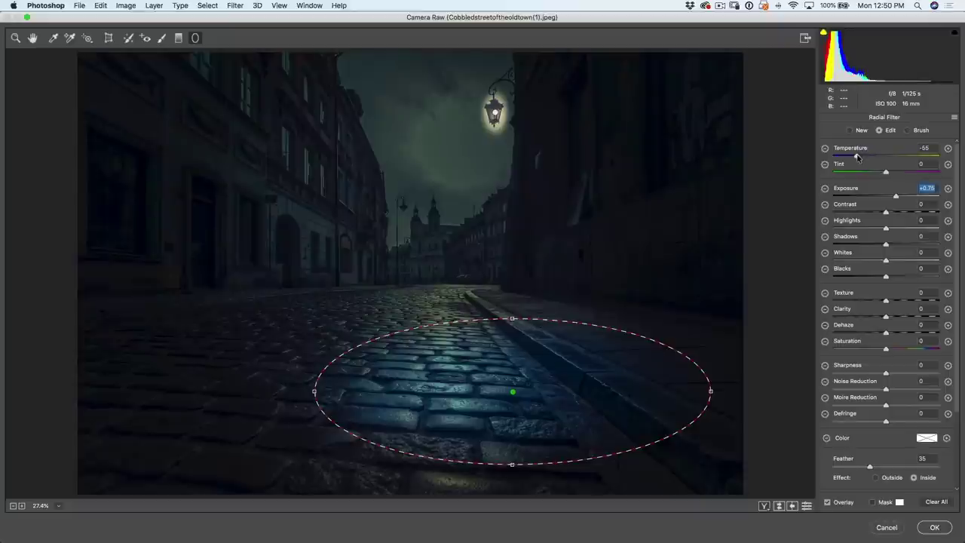
drag(896, 202, 907, 200)
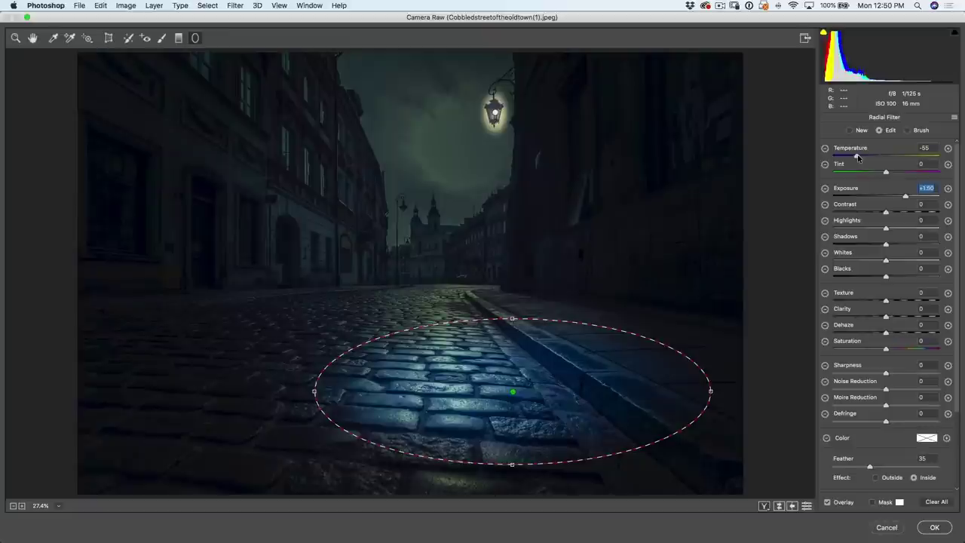
drag(857, 157, 864, 158)
drag(880, 160, 904, 171)
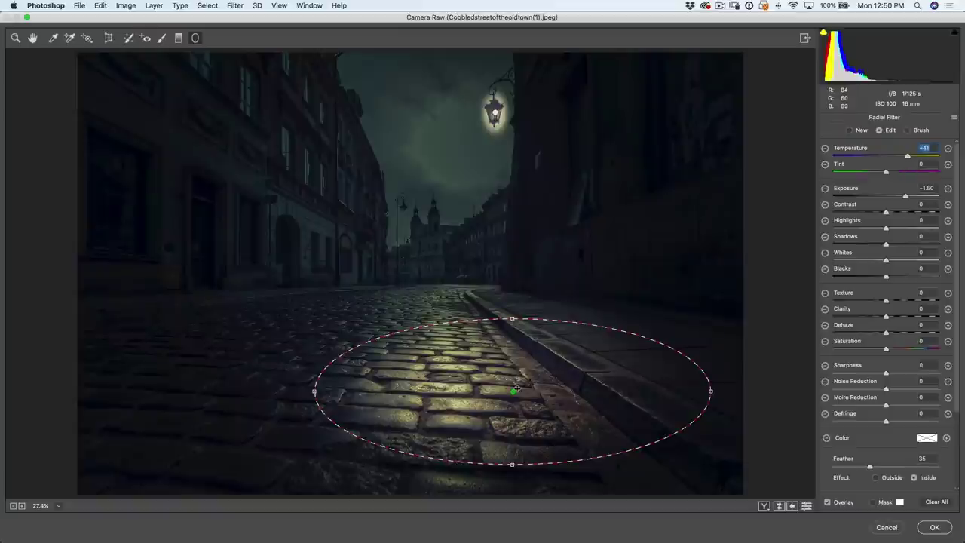
Step: Nudge the cobblestone radial filter down slightly, then set its feather to 100 and exposure to +2.45
mouse_move(515, 390)
mouse_down()
mouse_move(263, 88)
mouse_move(188, 188)
mouse_move(196, 384)
mouse_move(373, 422)
mouse_move(507, 426)
mouse_move(520, 373)
mouse_move(518, 397)
mouse_up()
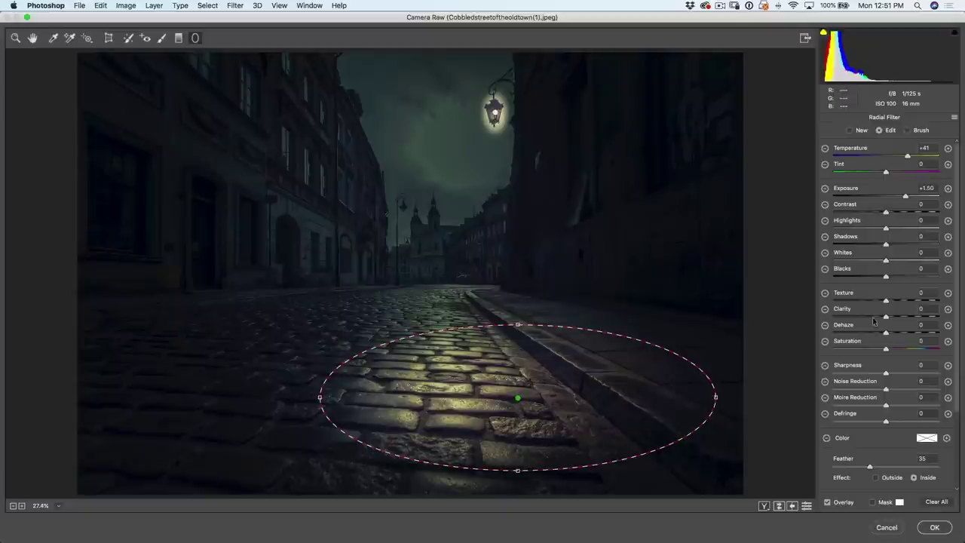
drag(869, 468, 959, 477)
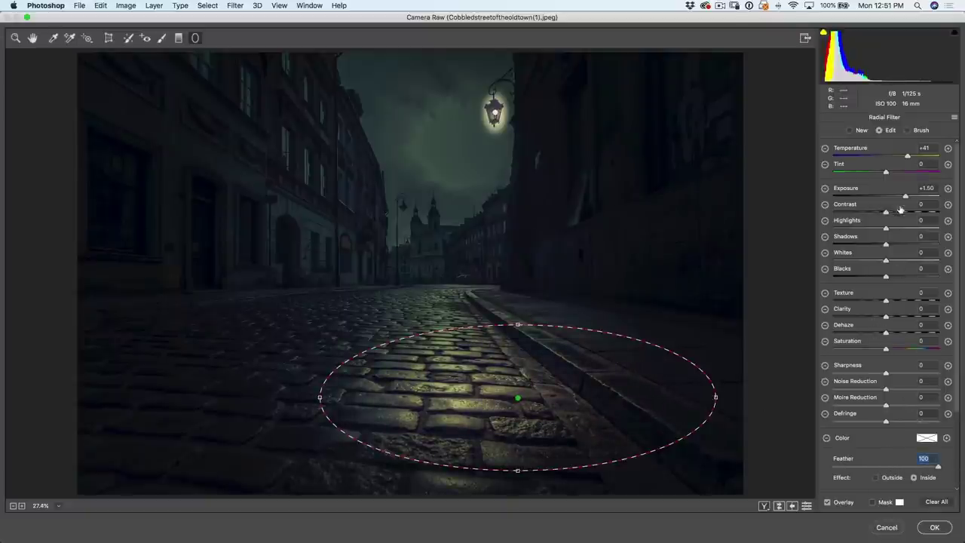
drag(906, 196, 918, 196)
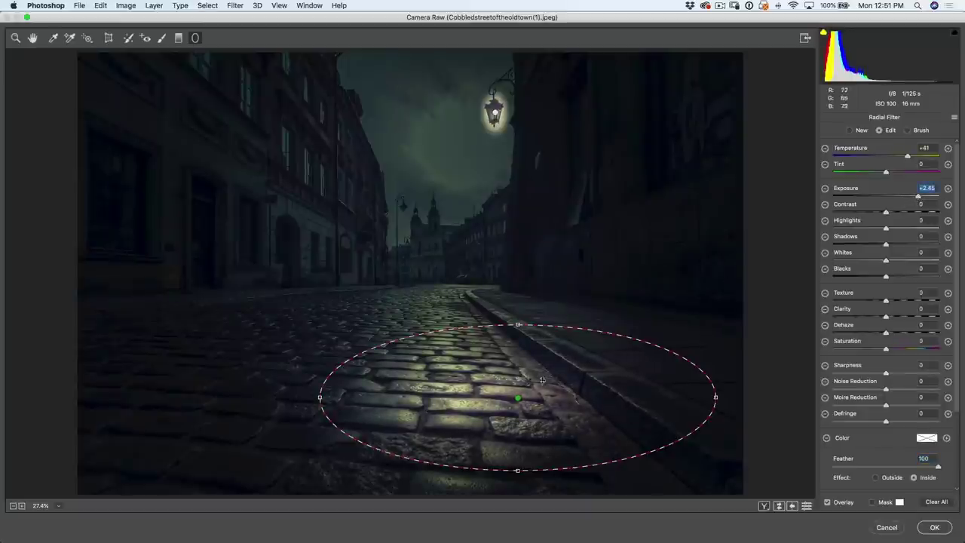
Step: Move the cobblestone radial filter lower and widen it, with temperature +50 and exposure +2.70
drag(518, 399, 529, 416)
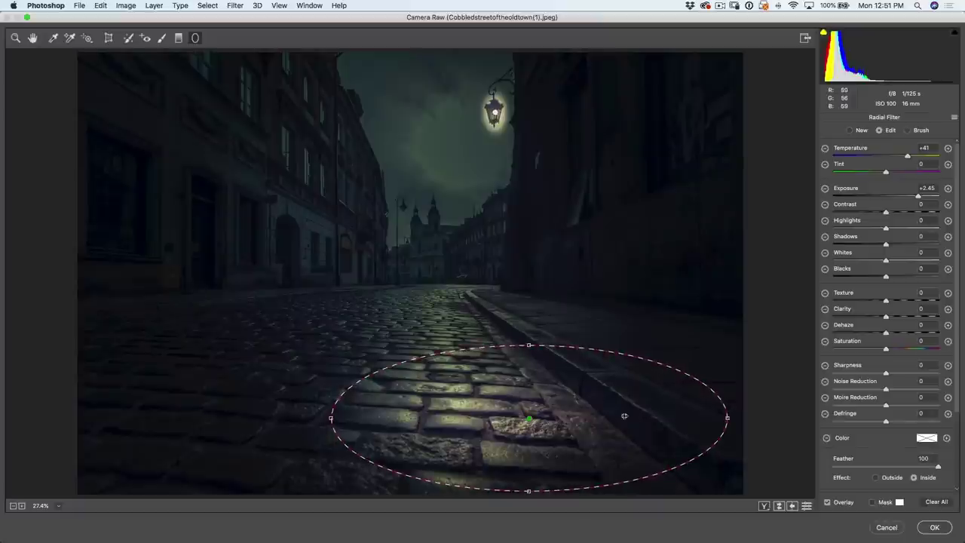
drag(728, 416, 752, 416)
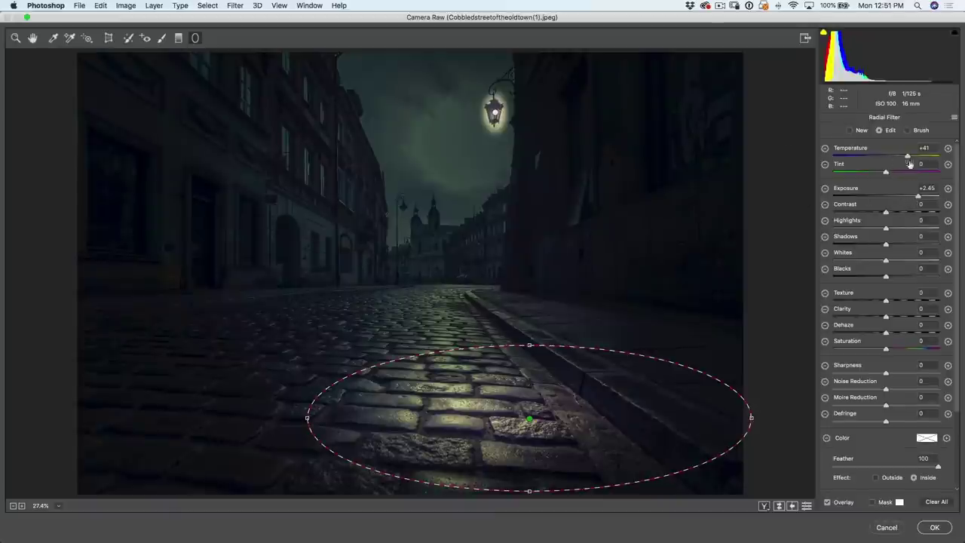
drag(908, 156, 909, 156)
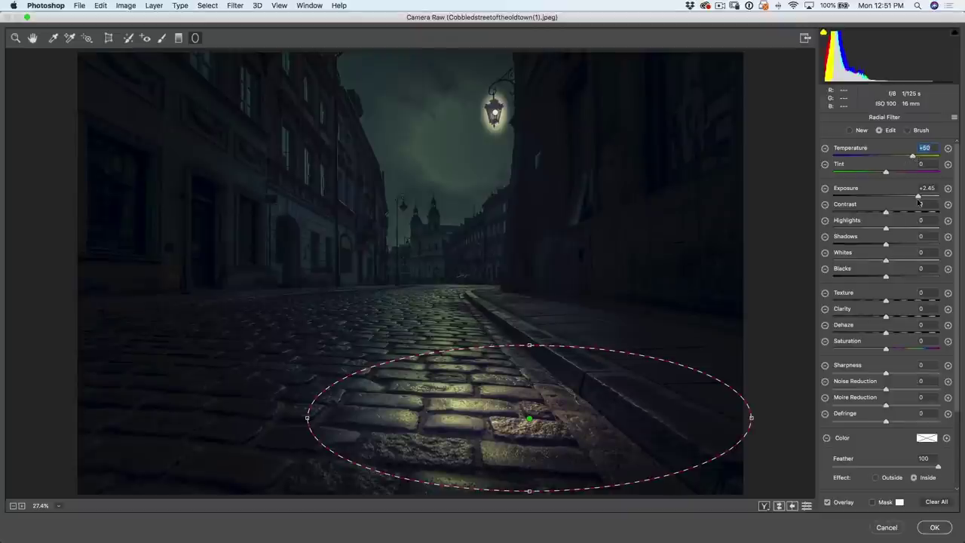
drag(919, 197, 921, 197)
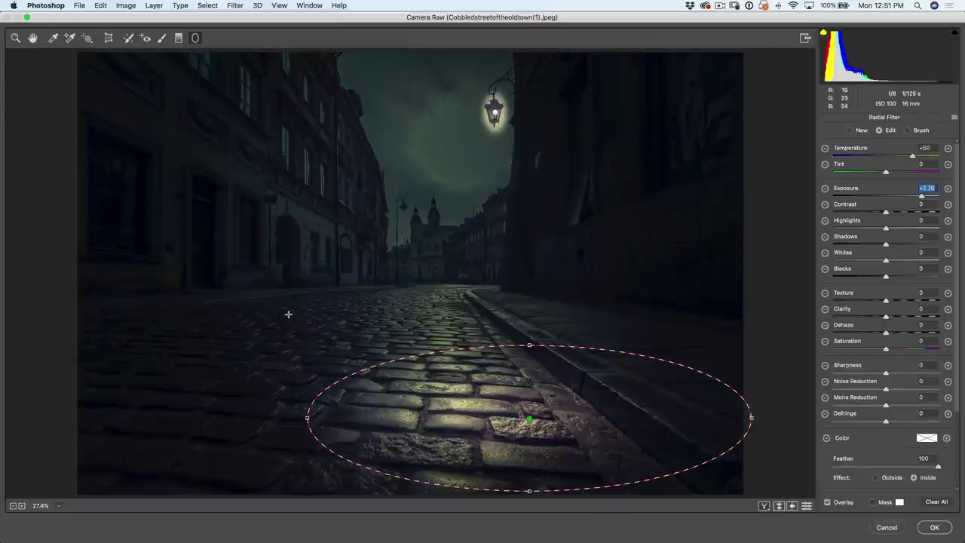
Step: Add a slightly tilted oval radial filter along the left pavement edge and a smaller one beneath the distant streetlamp with feather 82
click(140, 302)
drag(142, 302, 167, 301)
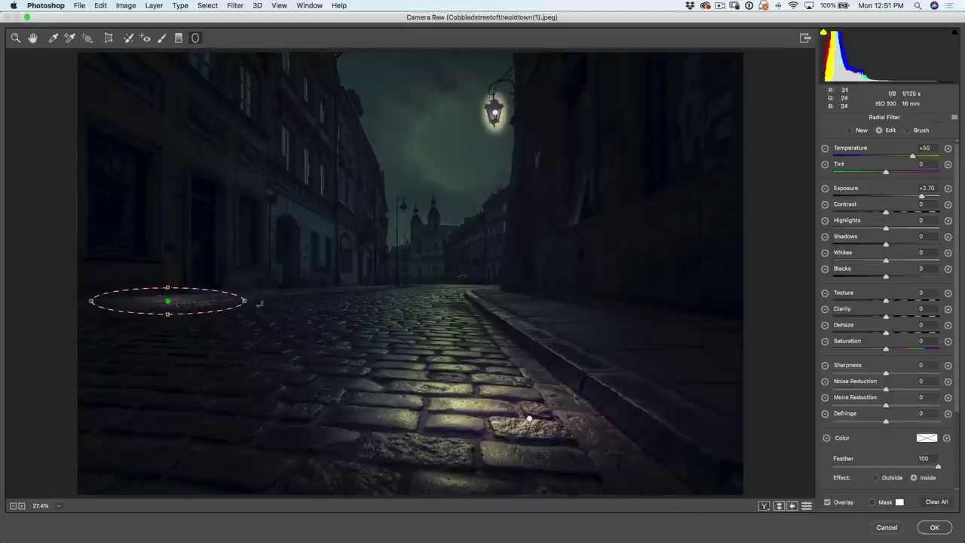
drag(258, 297, 257, 292)
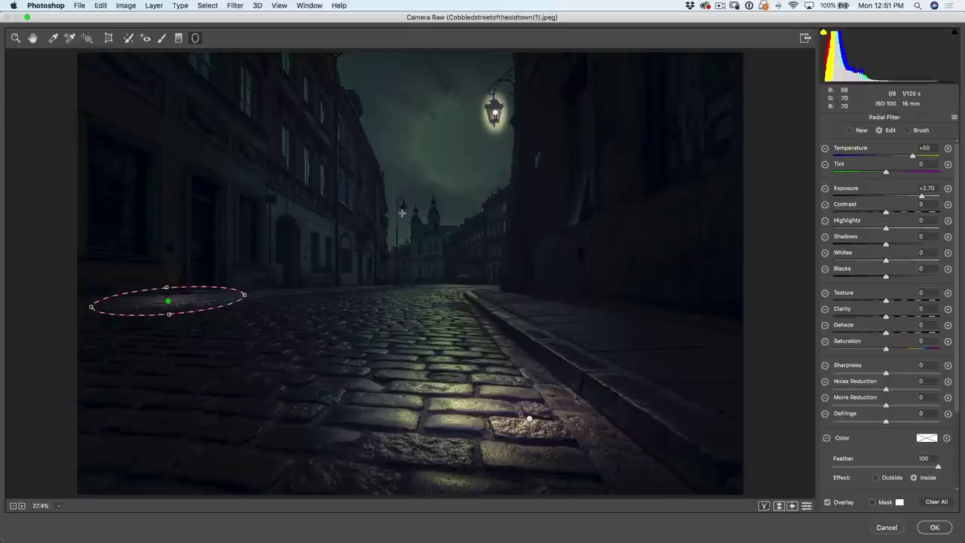
mouse_move(386, 285)
mouse_down()
mouse_move(413, 292)
mouse_move(397, 288)
mouse_up()
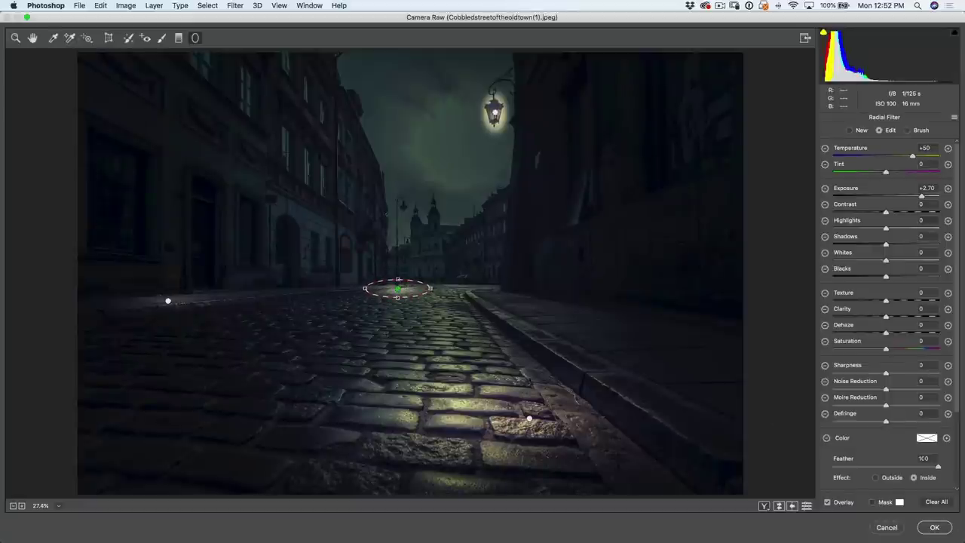
drag(939, 469, 917, 473)
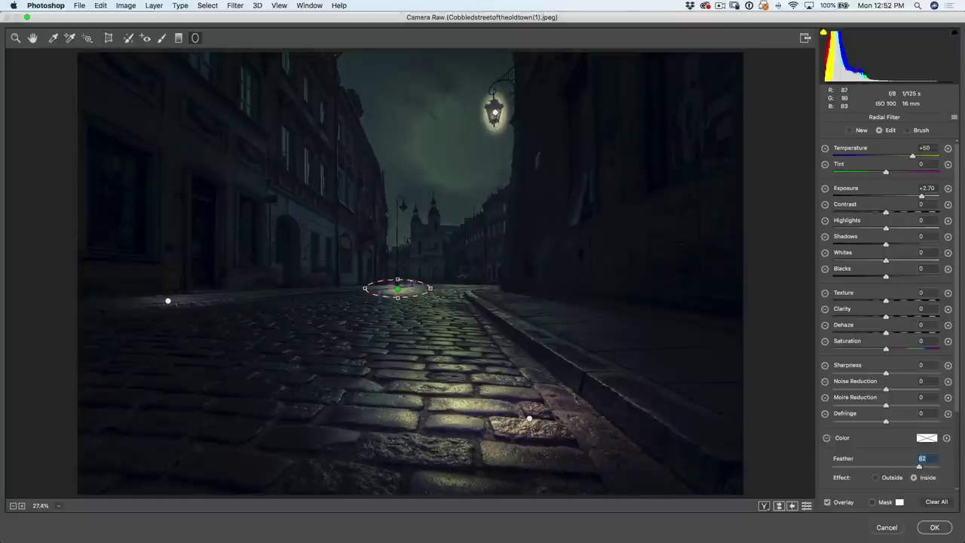
Step: Add an oval radial filter on the right sidewalk by the building corner and rotate and shape it to follow the curb
drag(479, 289, 513, 299)
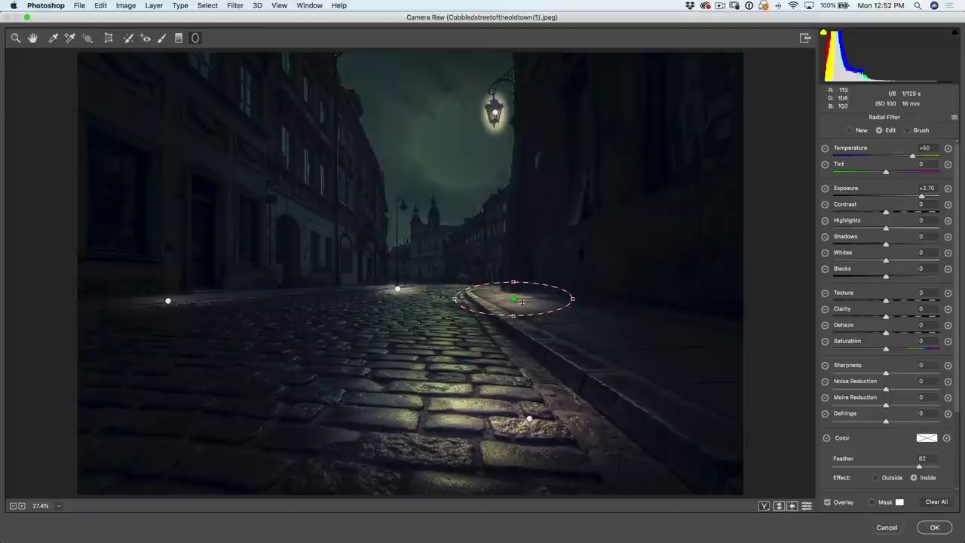
drag(575, 293, 584, 320)
mouse_move(513, 298)
mouse_down()
mouse_move(523, 303)
mouse_move(533, 276)
mouse_move(529, 304)
mouse_move(512, 300)
mouse_up()
drag(459, 277, 521, 277)
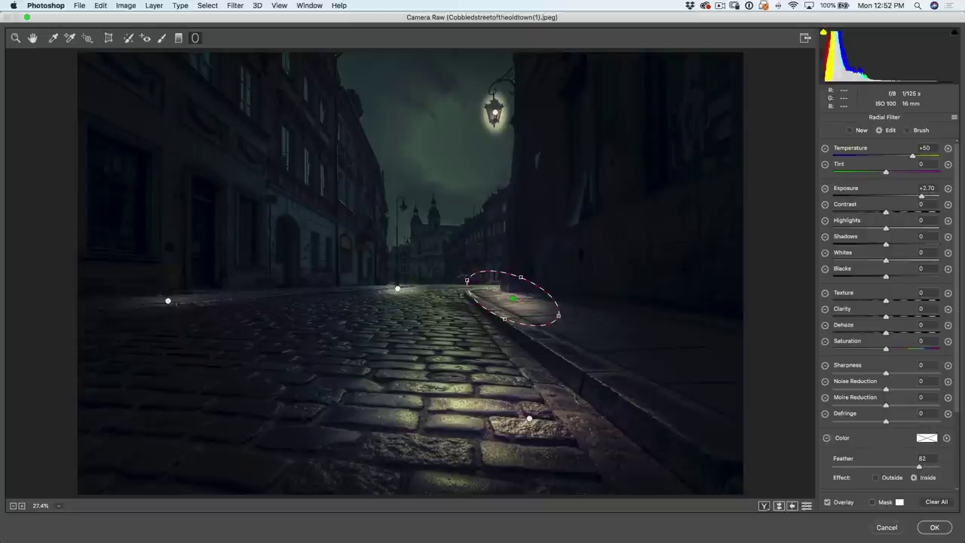
Step: Erase the corner sidewalk filter's spill onto the wall with a small subtracting brush at feather 100, undoing the stroke that removes the sidewalk glow
click(908, 129)
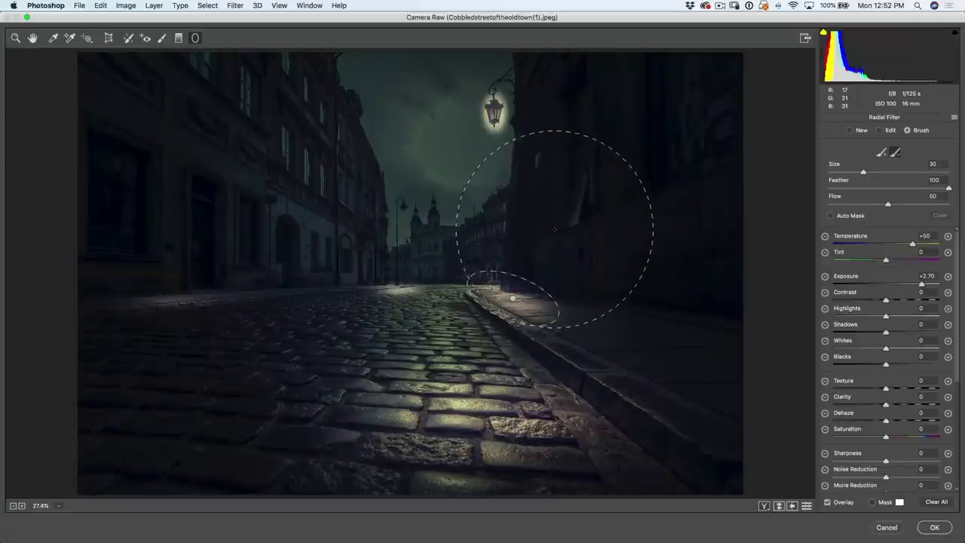
key(bracketleft)
key(bracketleft)
key(bracketleft)
key(bracketleft)
key(bracketleft)
key(bracketleft)
key(bracketleft)
key(bracketleft)
key(bracketleft)
key(bracketleft)
key(bracketleft)
key(bracketleft)
key(bracketleft)
key(bracketleft)
key(bracketleft)
key(bracketleft)
key(bracketleft)
key(bracketleft)
key(bracketleft)
key(bracketleft)
key(bracketleft)
key(bracketleft)
key(bracketleft)
key(bracketleft)
key(bracketleft)
key(bracketleft)
key(bracketleft)
key(bracketleft)
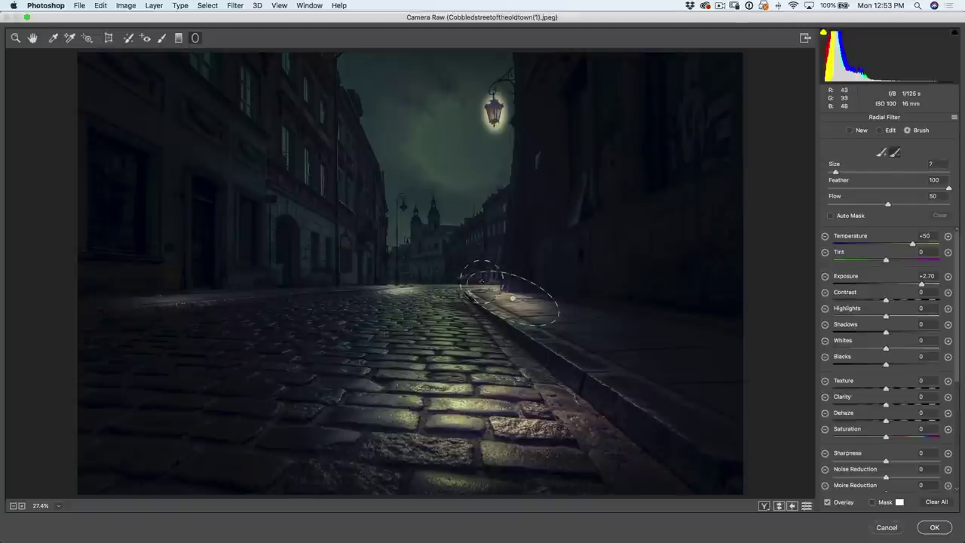
key(bracketright)
mouse_move(469, 285)
mouse_down()
mouse_move(499, 286)
mouse_move(467, 281)
mouse_move(520, 280)
mouse_move(523, 269)
mouse_move(542, 289)
mouse_up()
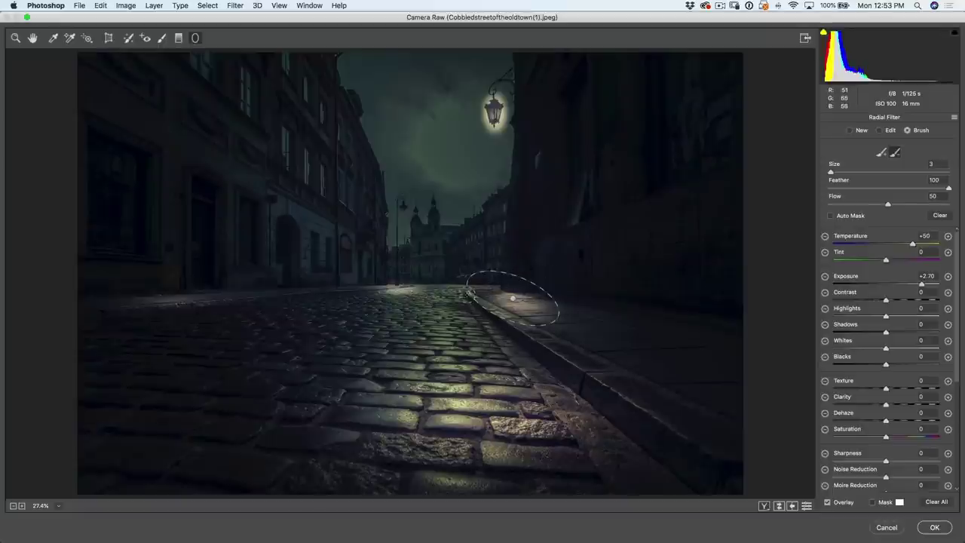
mouse_move(506, 332)
mouse_down()
mouse_move(535, 334)
mouse_move(511, 300)
mouse_move(501, 301)
mouse_move(532, 309)
mouse_move(495, 311)
mouse_up()
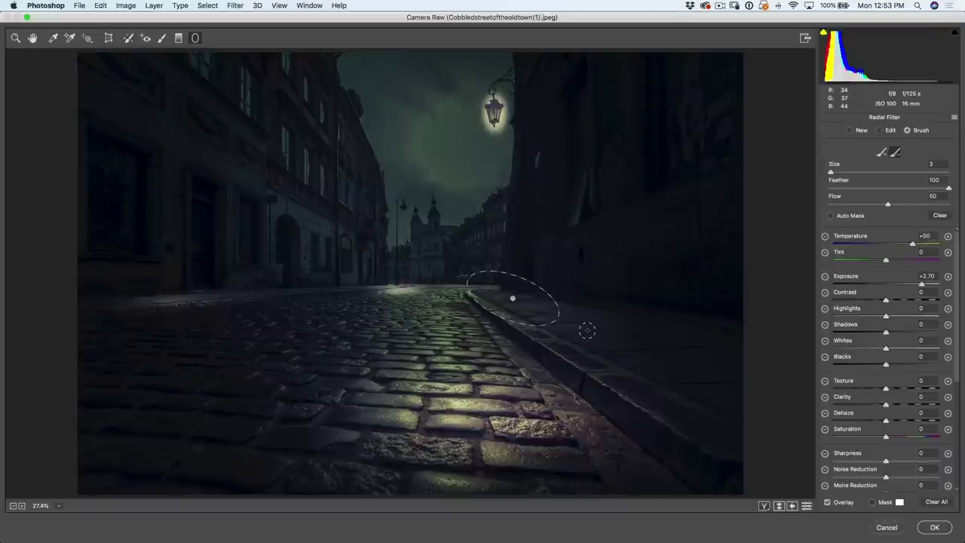
key(super+z)
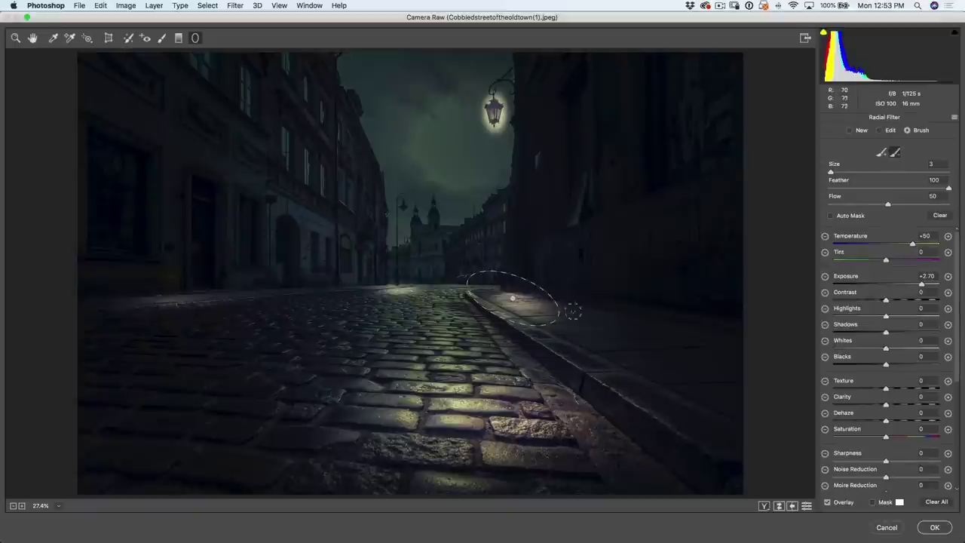
Step: Set up an adding brush of size 5, try painting light on the wall beside the lantern at flow 50, and undo the stroke
click(881, 153)
key(bracketleft)
key(bracketleft)
key(bracketleft)
key(bracketleft)
key(bracketleft)
key(bracketleft)
key(bracketleft)
key(bracketleft)
key(bracketleft)
key(bracketleft)
key(bracketleft)
key(bracketleft)
key(bracketleft)
key(bracketleft)
key(bracketleft)
key(bracketleft)
key(bracketleft)
key(bracketleft)
key(bracketleft)
key(bracketleft)
key(bracketleft)
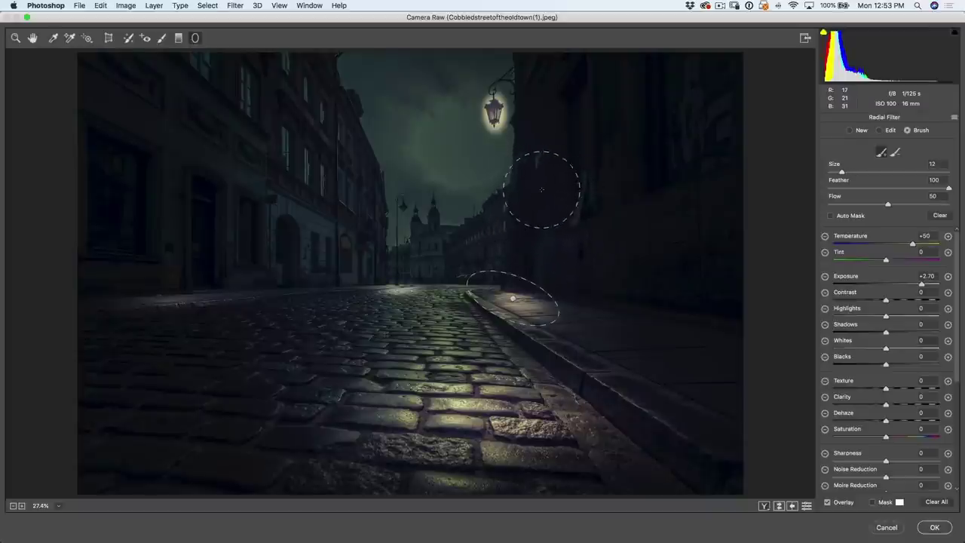
key(bracketleft)
key(bracketleft)
mouse_move(526, 301)
mouse_down()
mouse_move(505, 309)
mouse_move(516, 300)
mouse_up()
key(bracketleft)
key(bracketleft)
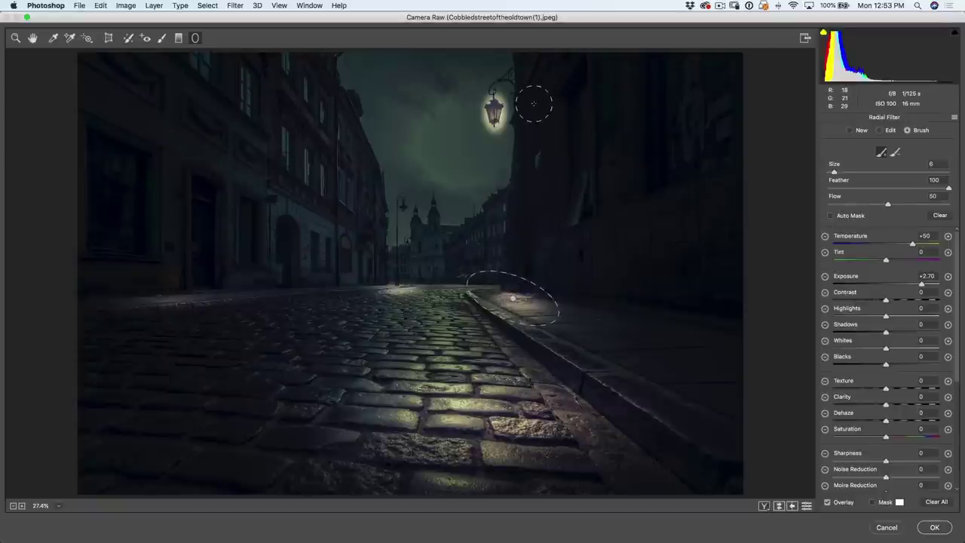
mouse_move(528, 95)
mouse_down()
mouse_move(528, 134)
mouse_move(533, 80)
mouse_move(527, 150)
mouse_up()
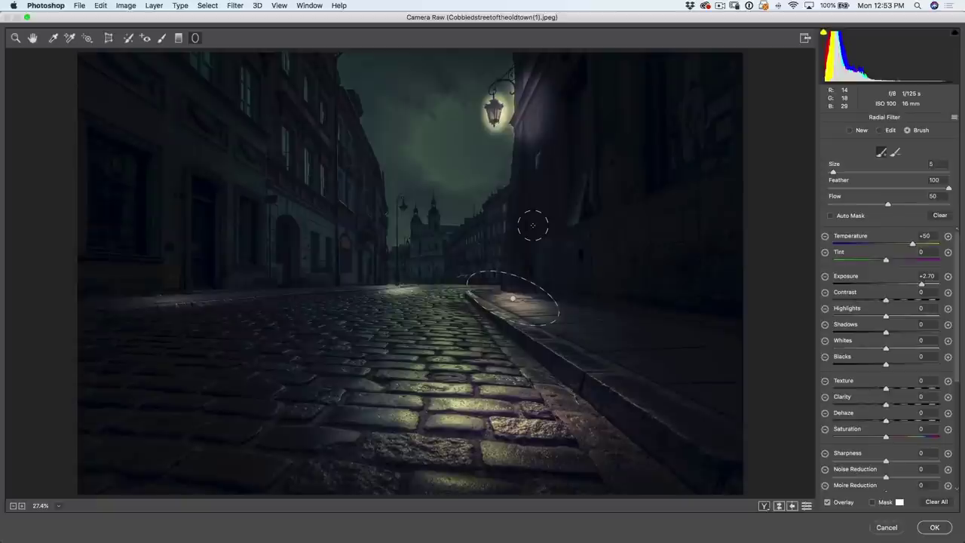
key(super+z)
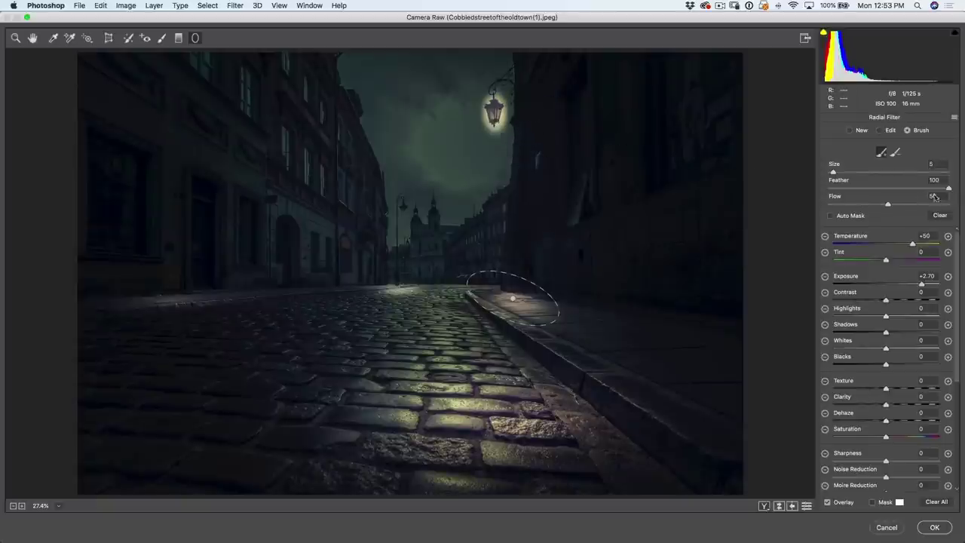
Step: Lower the brush flow to 18, try painting light down the wall beside the lantern, and undo the strokes
drag(884, 206, 857, 206)
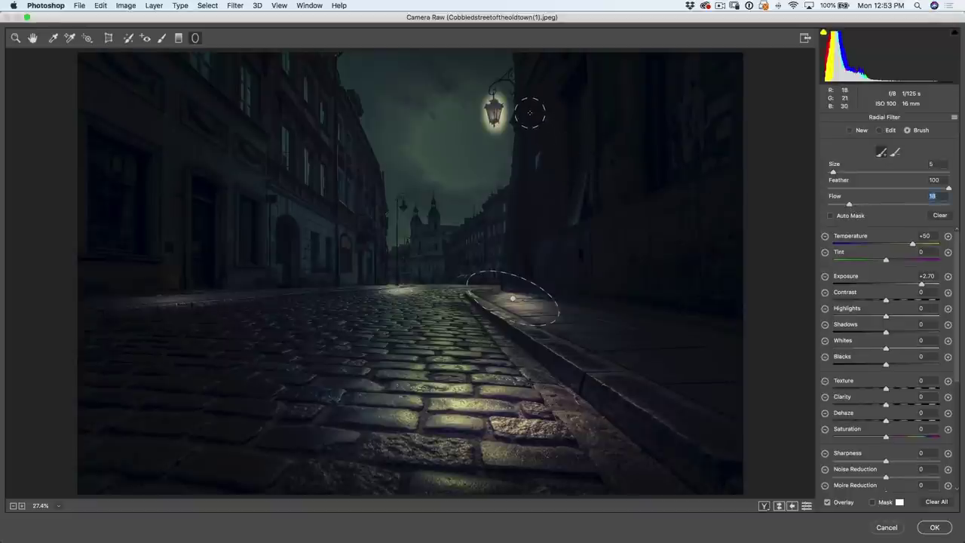
mouse_move(530, 153)
mouse_down()
mouse_move(534, 118)
mouse_move(524, 73)
mouse_move(530, 141)
mouse_up()
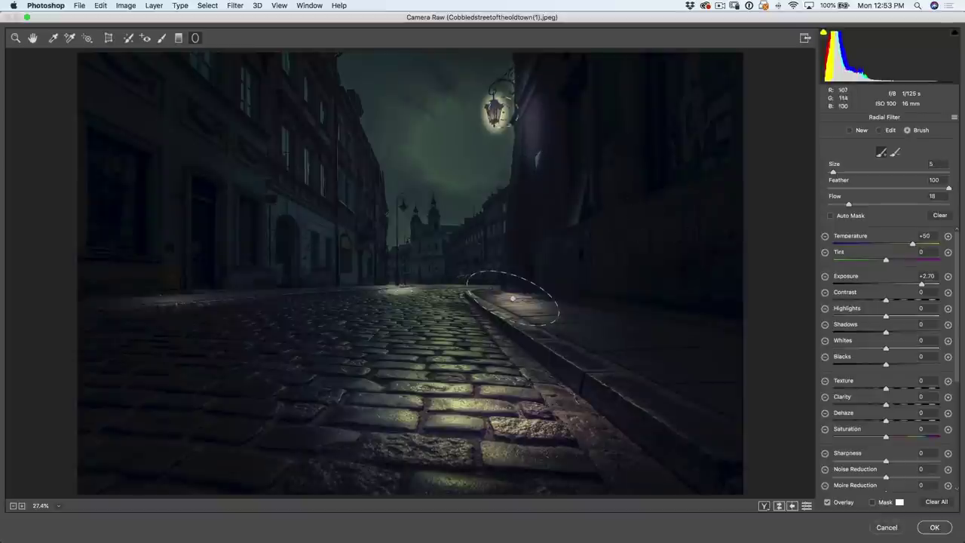
mouse_move(560, 229)
mouse_down()
mouse_move(501, 192)
mouse_move(509, 162)
mouse_move(525, 154)
mouse_move(523, 135)
mouse_up()
key(super+z)
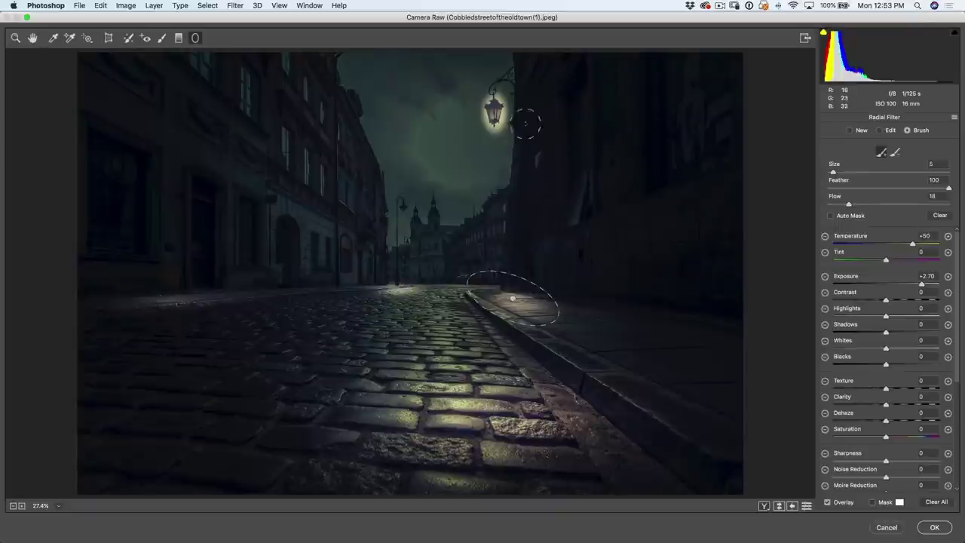
Step: Paint light on the wall beside the lantern with Auto Mask enabled, and set the filter's temperature to +73
click(830, 215)
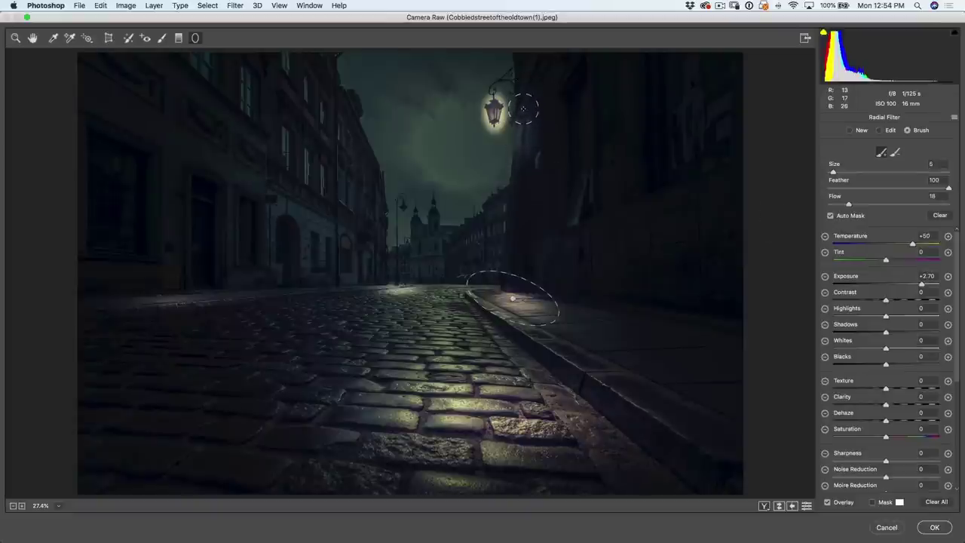
mouse_move(527, 151)
mouse_down()
mouse_move(536, 77)
mouse_move(532, 136)
mouse_move(534, 89)
mouse_up()
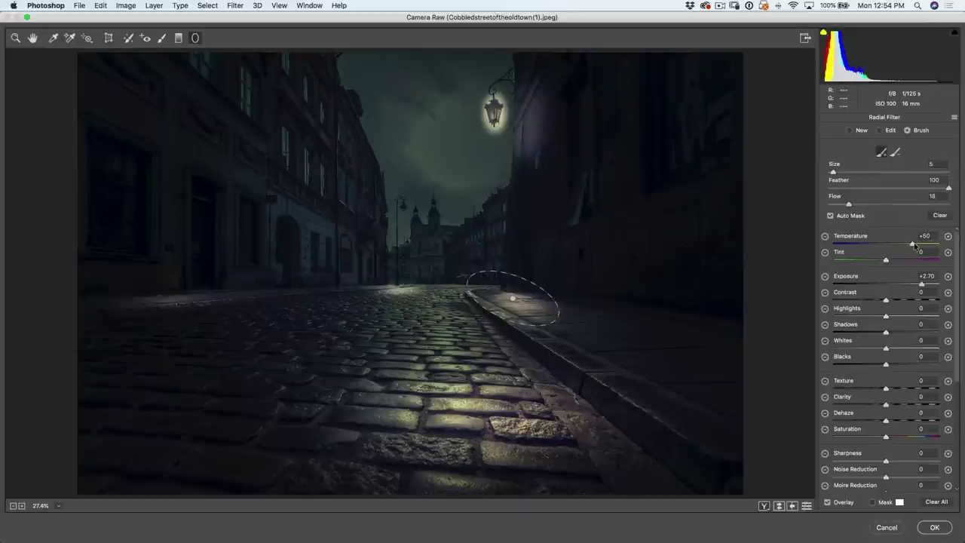
drag(913, 246, 919, 242)
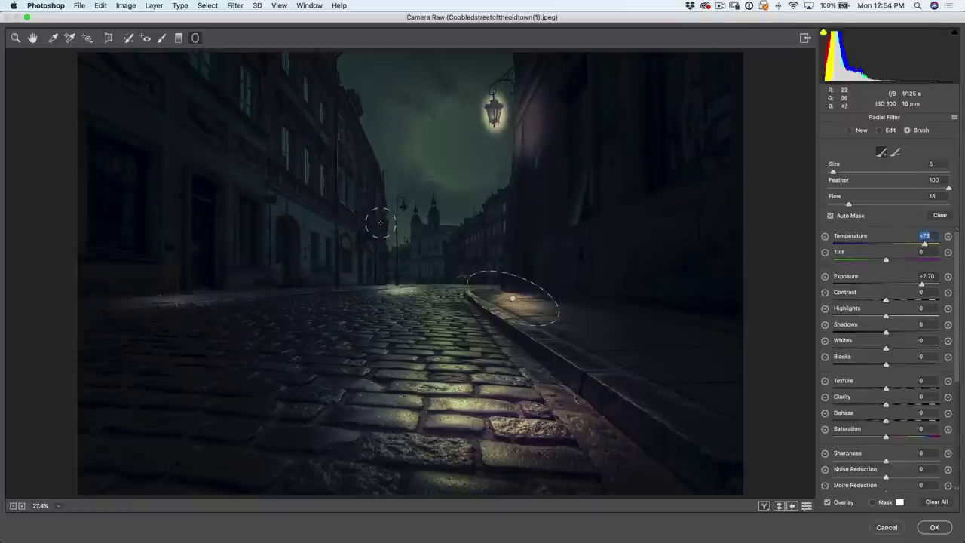
Step: Add a small radial filter around the distant streetlamp's lantern with feather 75, and preview the image without filter markers
click(850, 130)
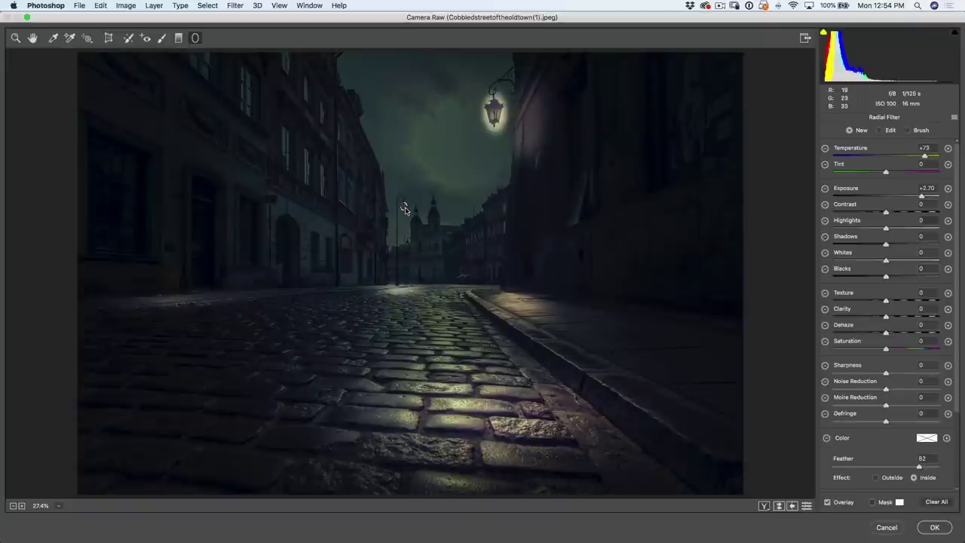
click(404, 206)
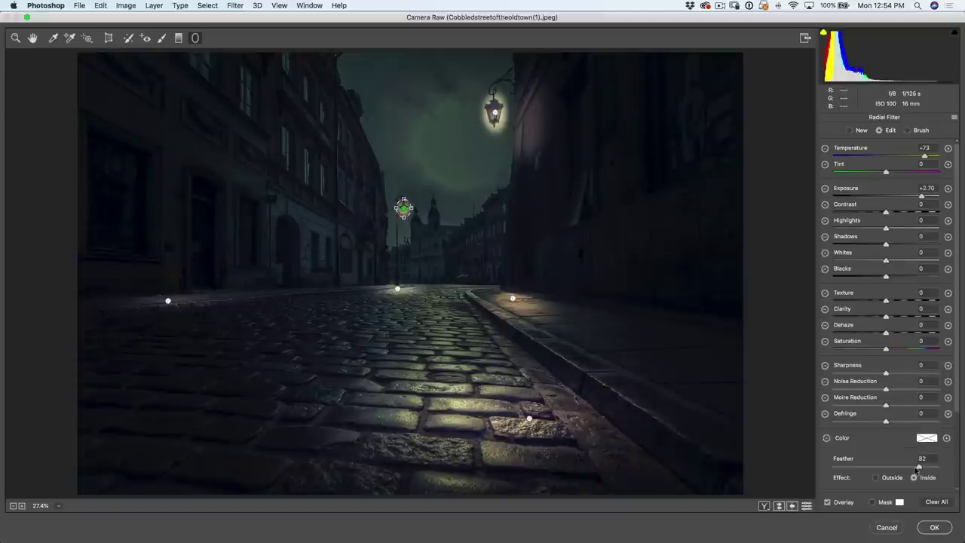
mouse_move(919, 468)
mouse_down()
mouse_move(895, 468)
mouse_move(912, 468)
mouse_up()
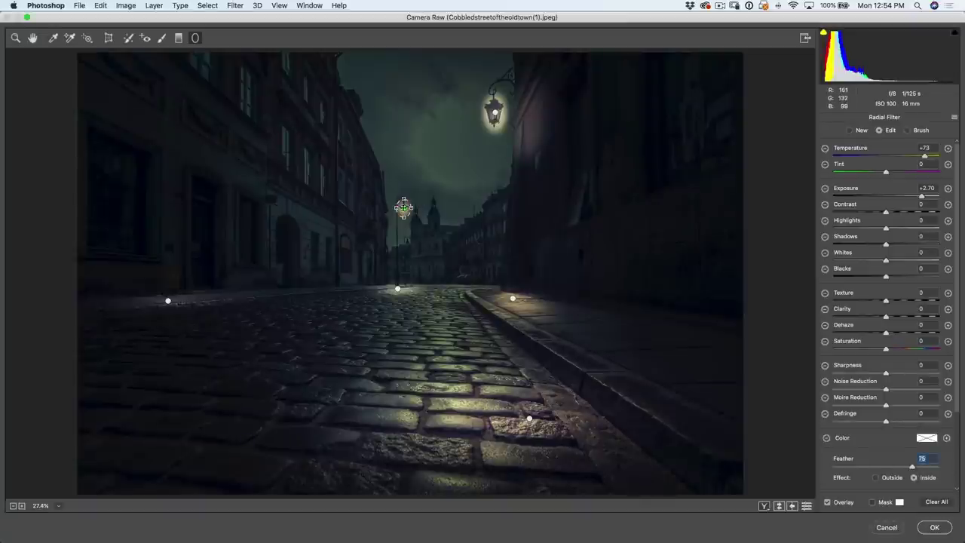
key(h)
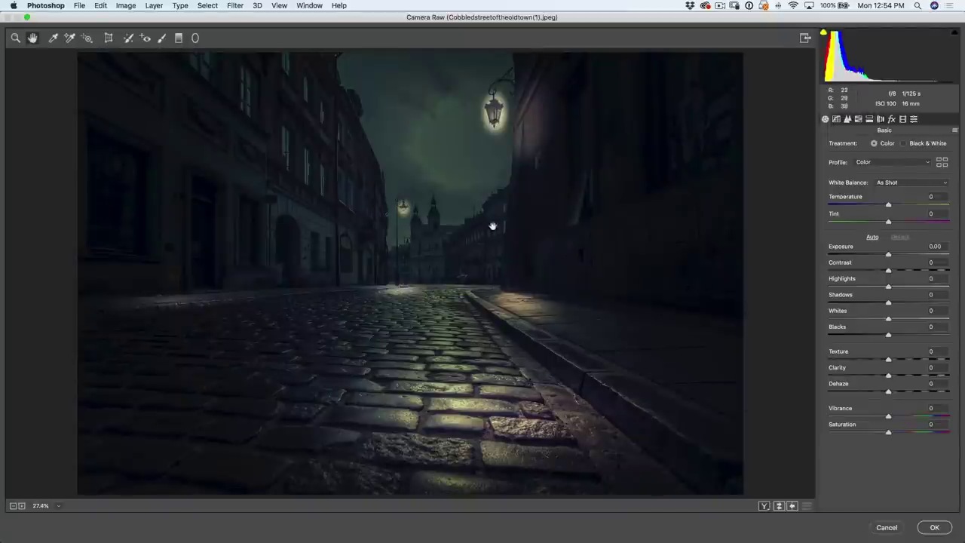
key(j)
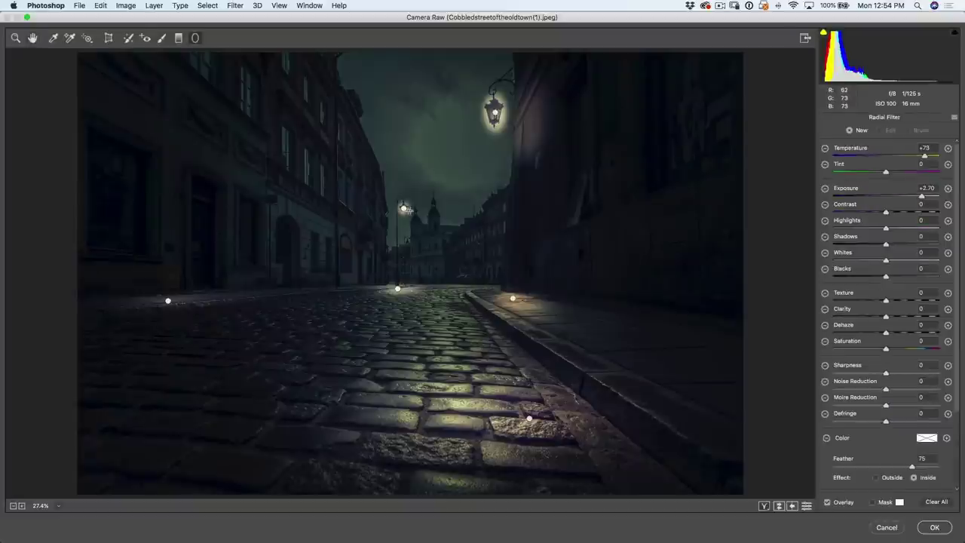
Step: Set the distant streetlamp filter's feather to 64, hiding the overlay while adjusting and restoring it
click(403, 209)
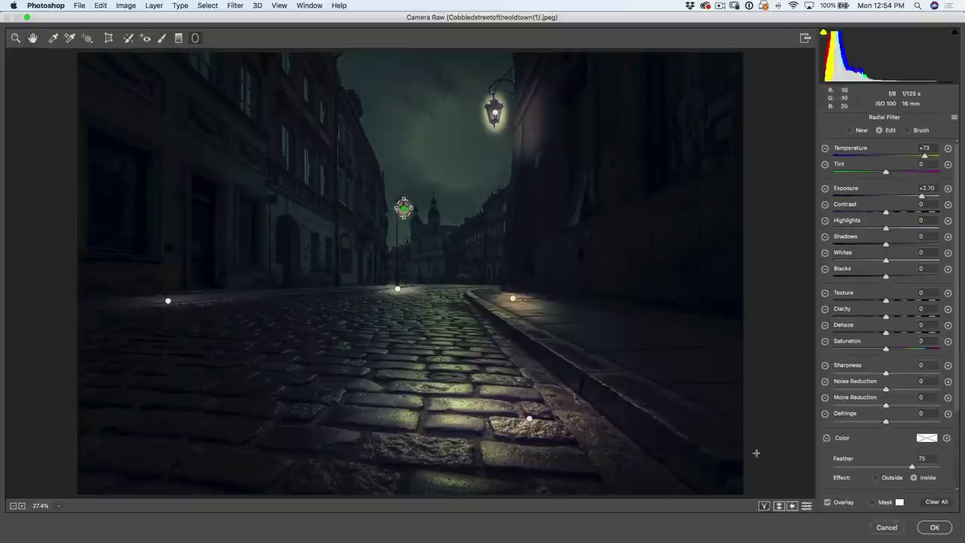
click(829, 502)
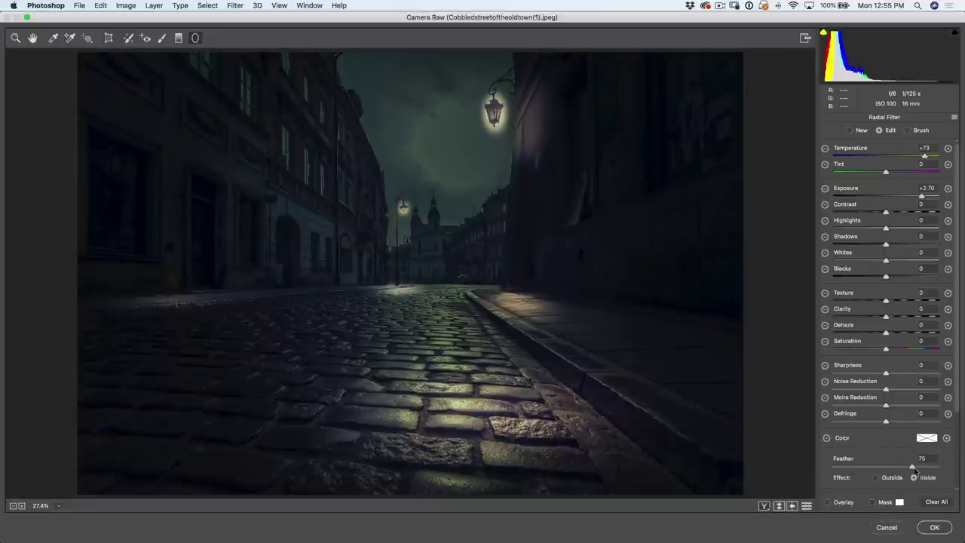
mouse_move(911, 467)
mouse_down()
mouse_move(844, 470)
mouse_move(899, 473)
mouse_up()
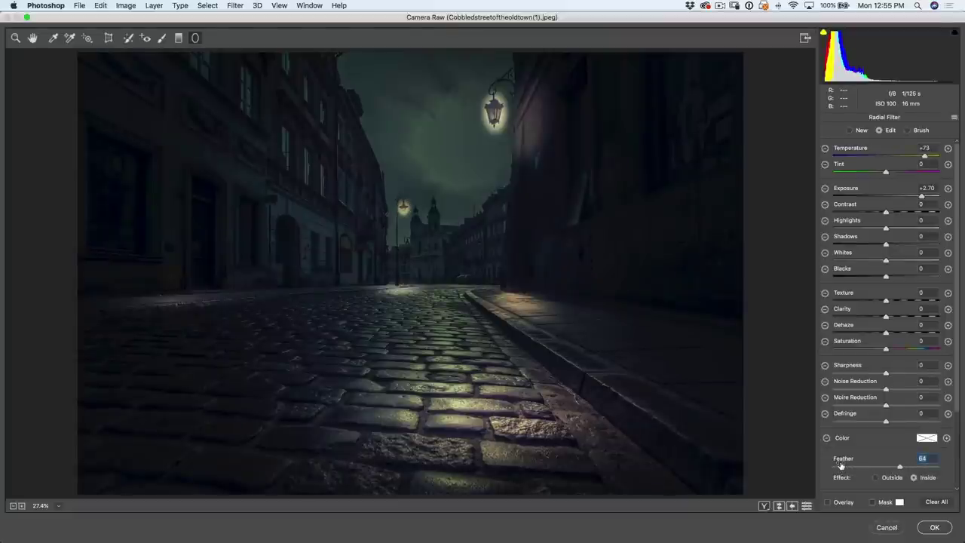
click(827, 502)
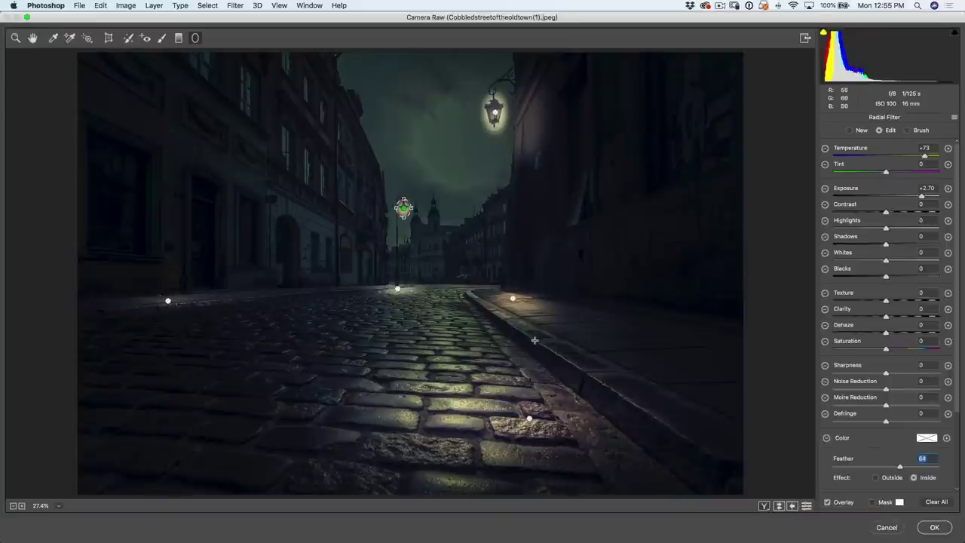
Step: Add two tiny radial filters as distant lights, one by the far buildings on the right and one below the distant streetlamp's lantern
key(v)
key(v)
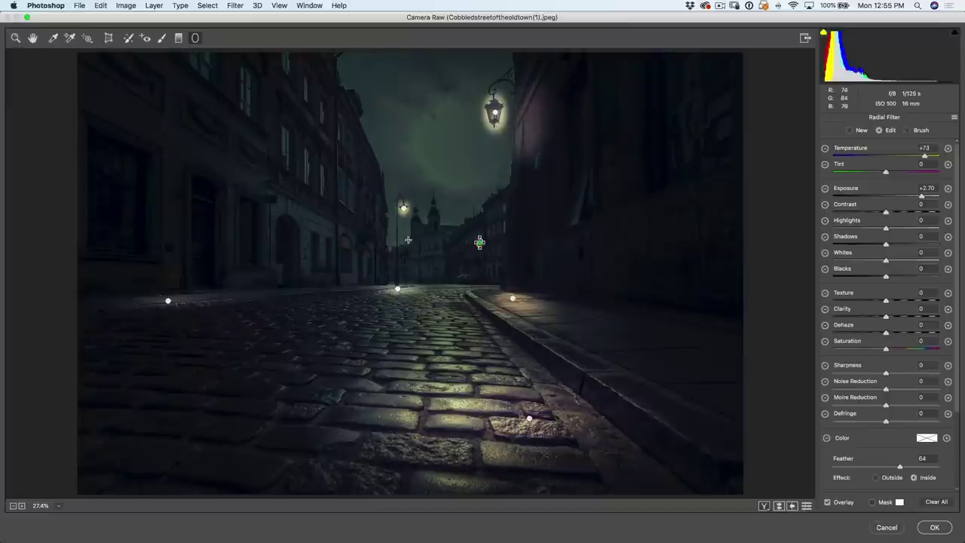
key(v)
key(v)
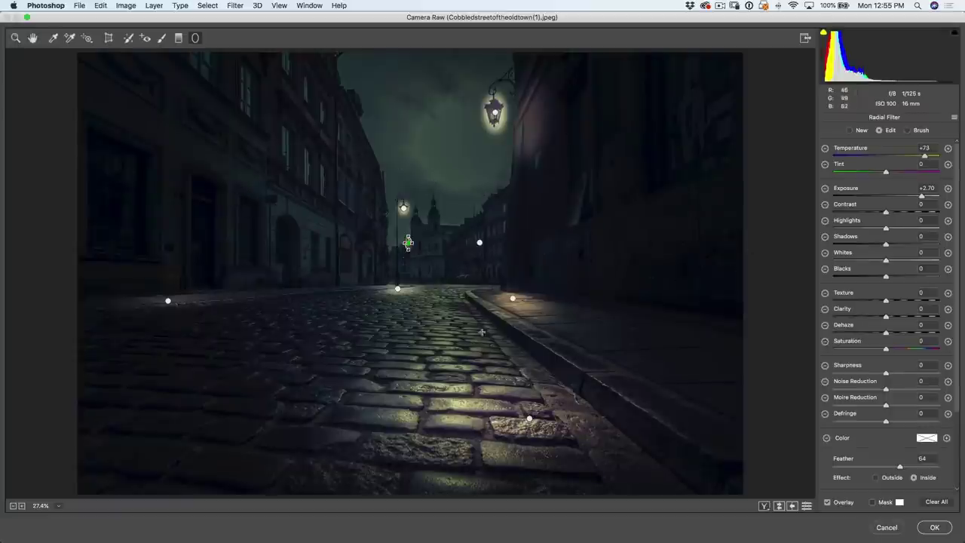
Step: Add a large tilted oval radial filter over the near right curb and sidewalk, based on the lamp pool's settings, with exposure +1.90
click(397, 288)
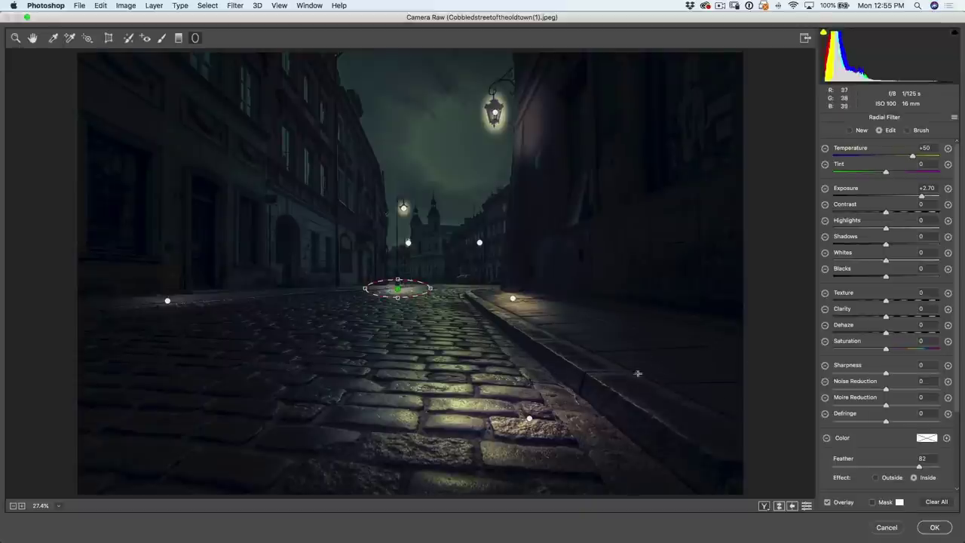
drag(595, 342, 646, 370)
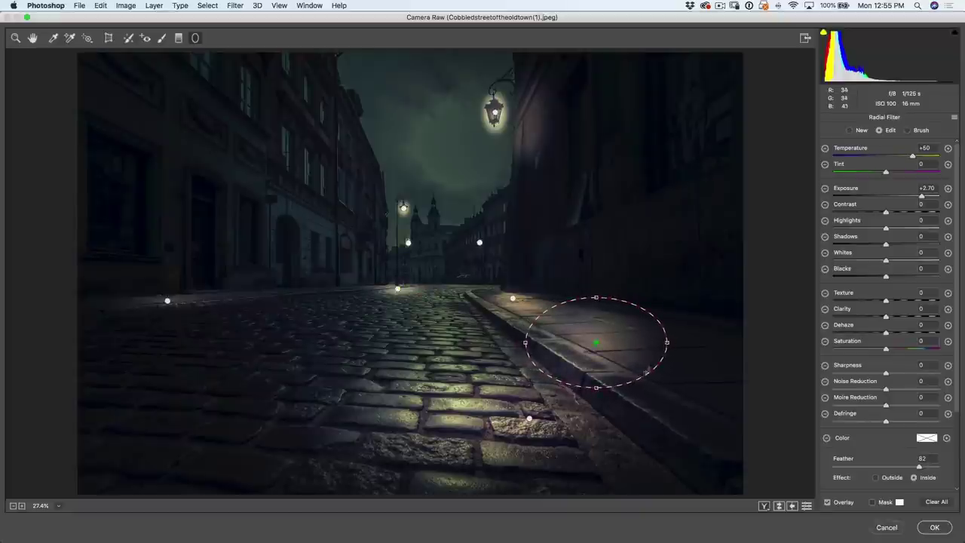
drag(596, 296, 675, 345)
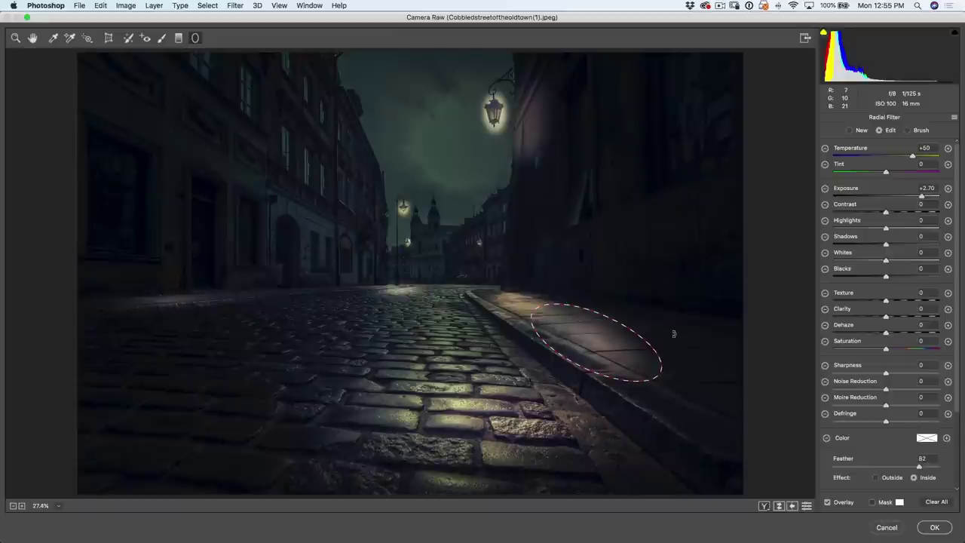
drag(595, 343, 717, 342)
mouse_move(685, 390)
mouse_down()
mouse_move(694, 369)
mouse_move(672, 380)
mouse_move(690, 392)
mouse_up()
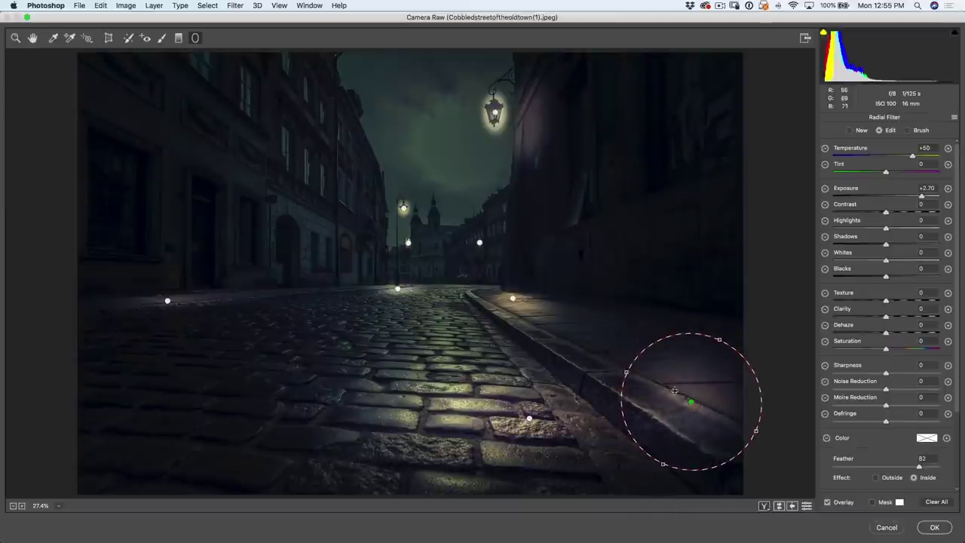
drag(627, 373, 561, 327)
drag(659, 381, 644, 387)
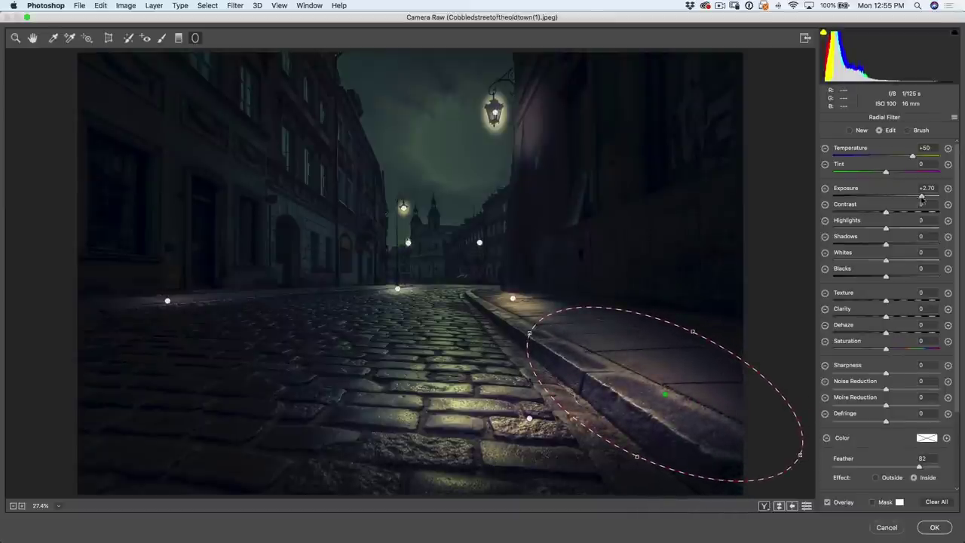
drag(920, 197, 910, 197)
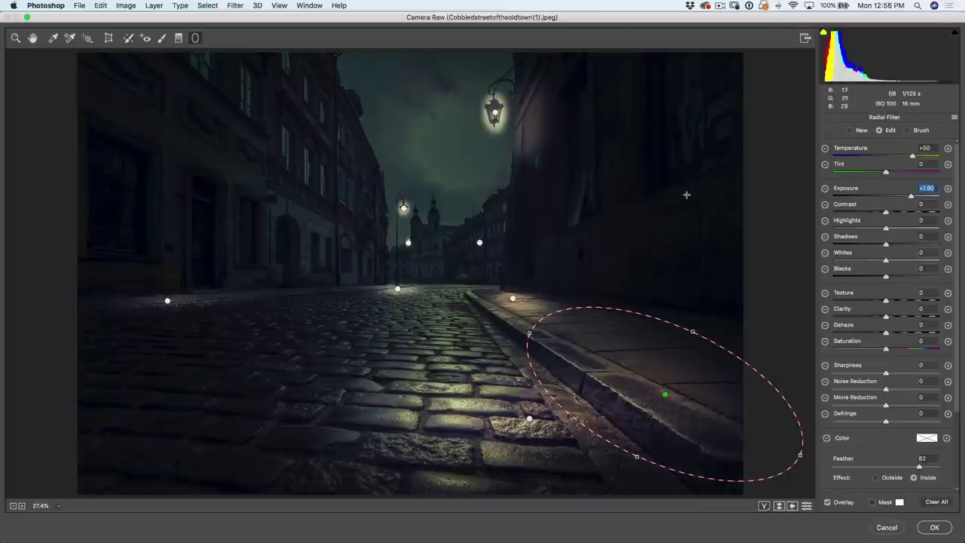
Step: Add a tall oval radial filter on the right building wall with exposure +3.10 and temperature +77
drag(672, 142, 708, 222)
drag(672, 147, 669, 198)
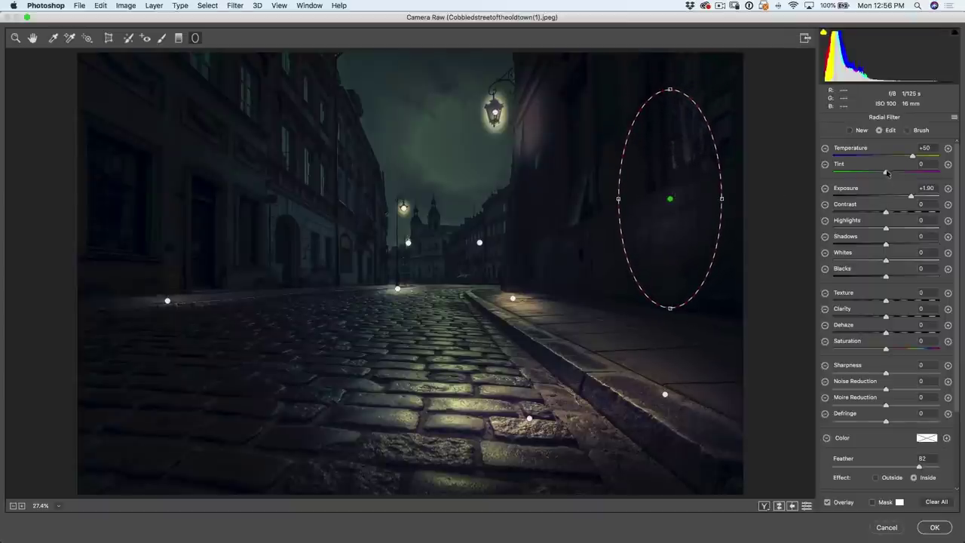
drag(911, 198, 929, 202)
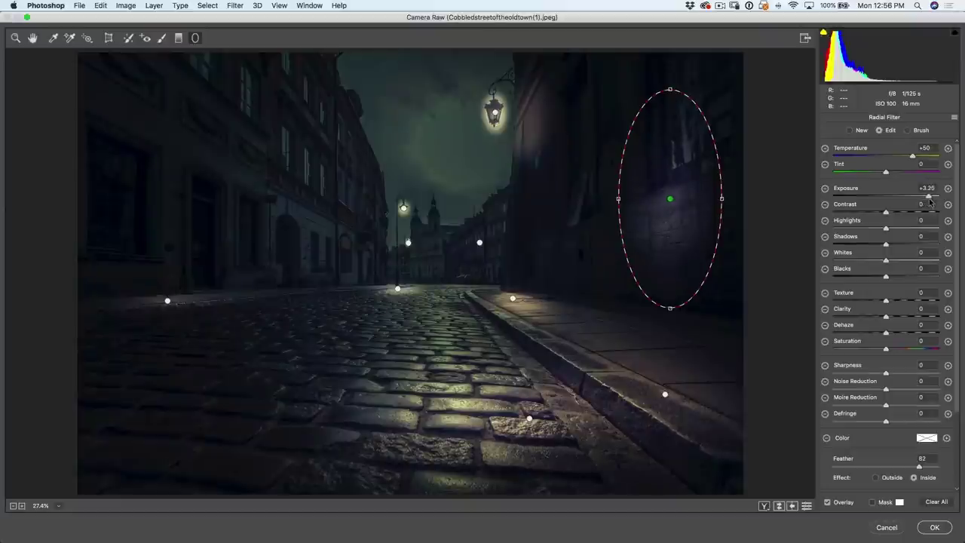
click(926, 188)
mouse_move(909, 156)
mouse_down()
mouse_move(901, 156)
mouse_move(927, 163)
mouse_up()
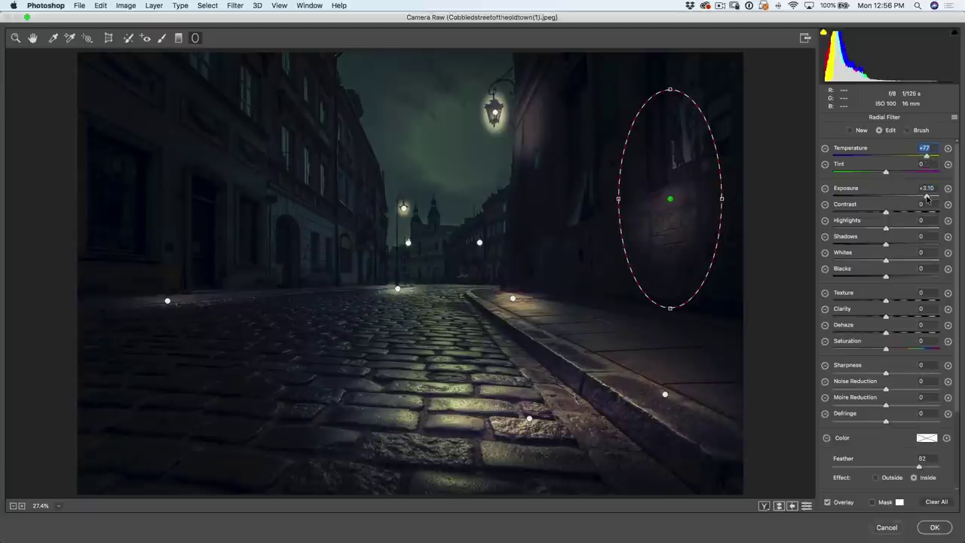
Step: Set the right wall filter's exposure to +3.55 and add an oval radial filter over the near shop window on the left building
drag(927, 196, 932, 198)
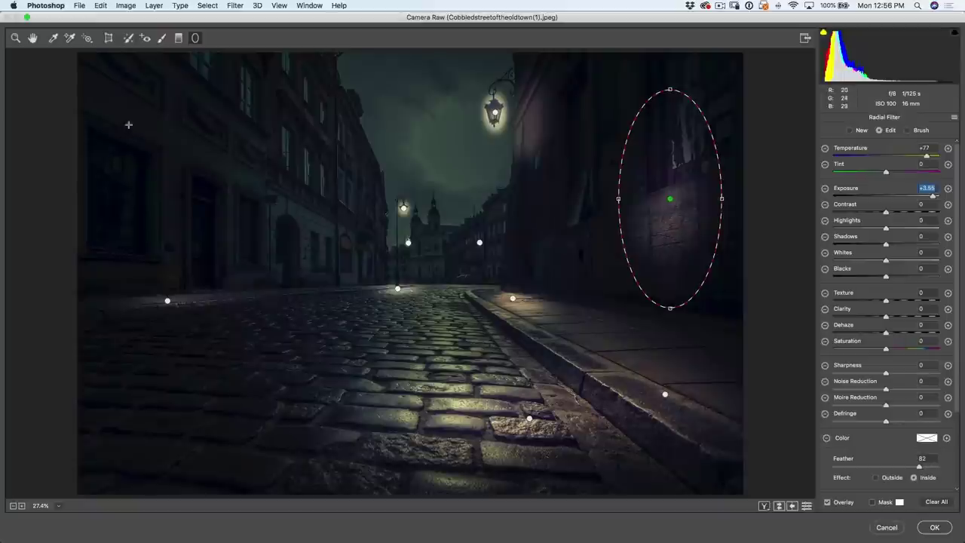
drag(94, 139, 125, 183)
drag(94, 139, 122, 197)
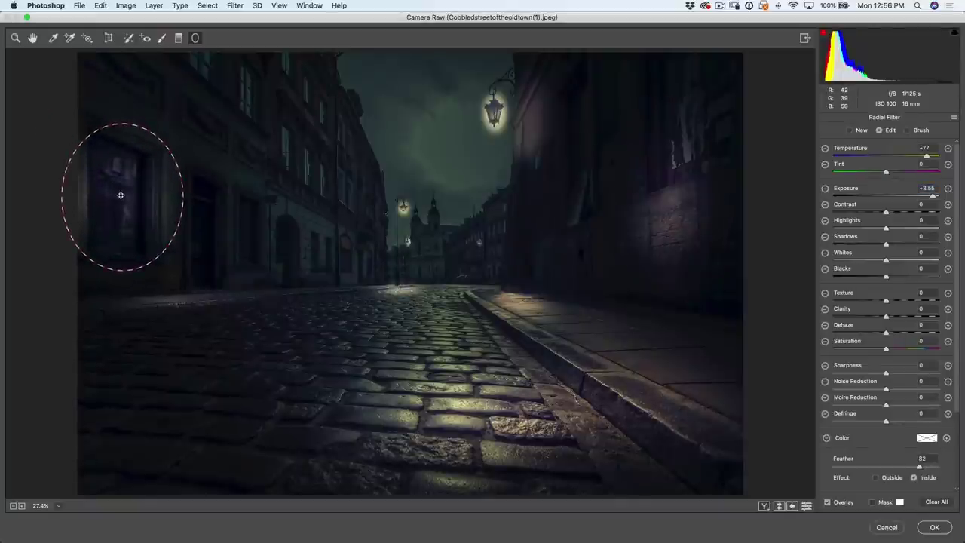
drag(122, 122, 114, 112)
drag(182, 195, 99, 217)
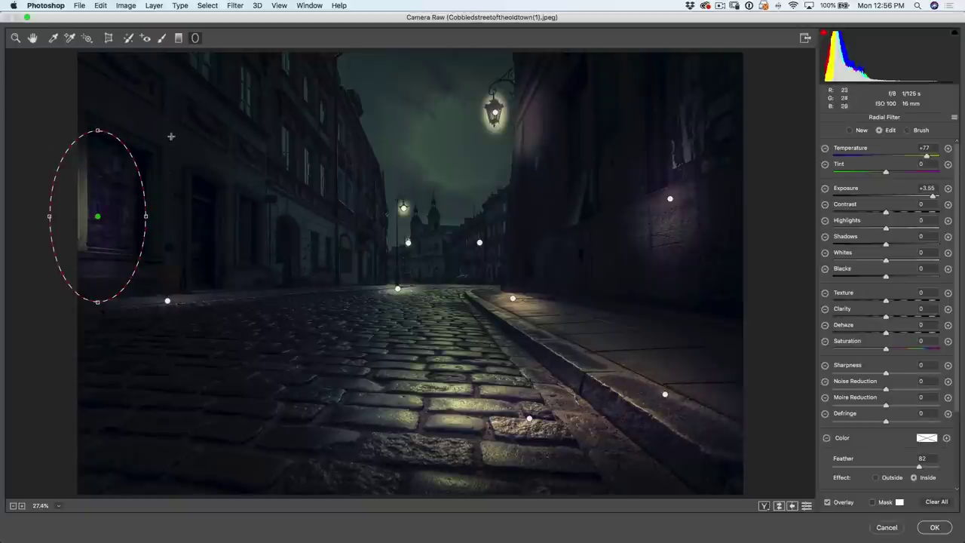
Step: Light up several upper windows of the left building with the Adjustment Brush at size 3, temperature +77 and exposure +3.55, toggling the pins
click(161, 39)
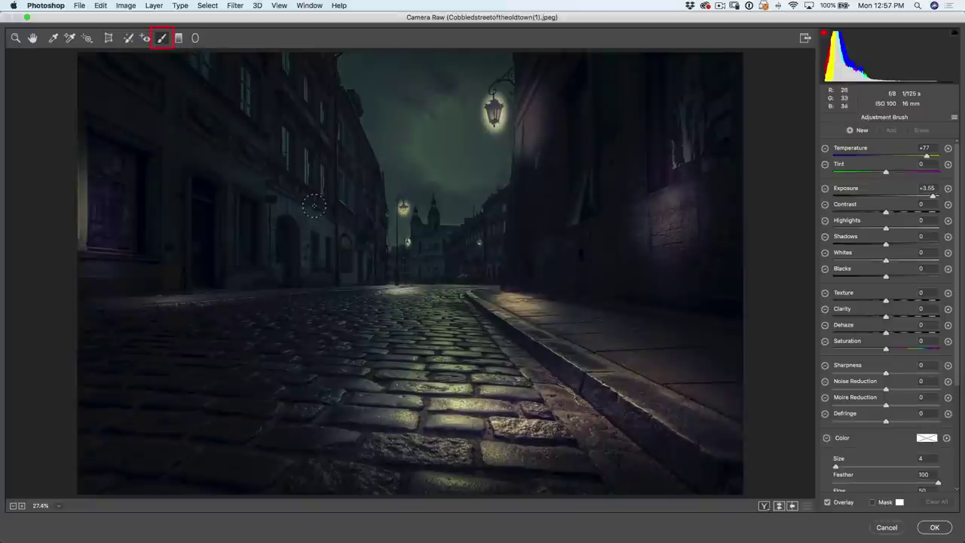
key(bracketleft)
key(bracketleft)
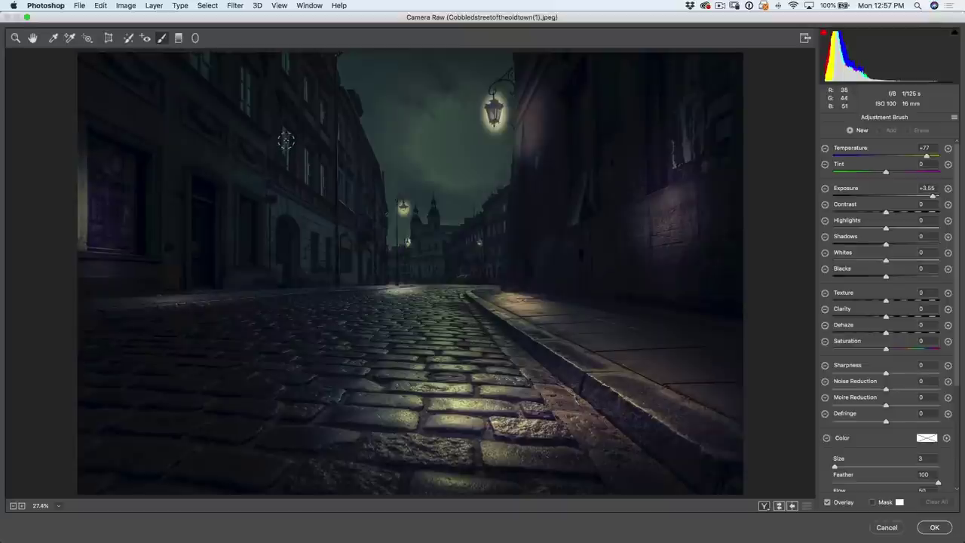
drag(285, 135, 287, 164)
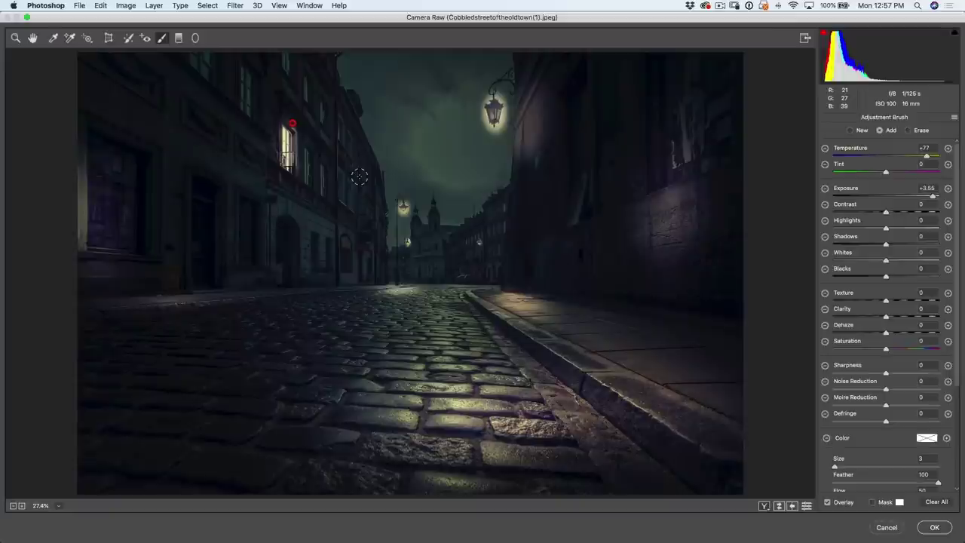
key(v)
key(v)
key(v)
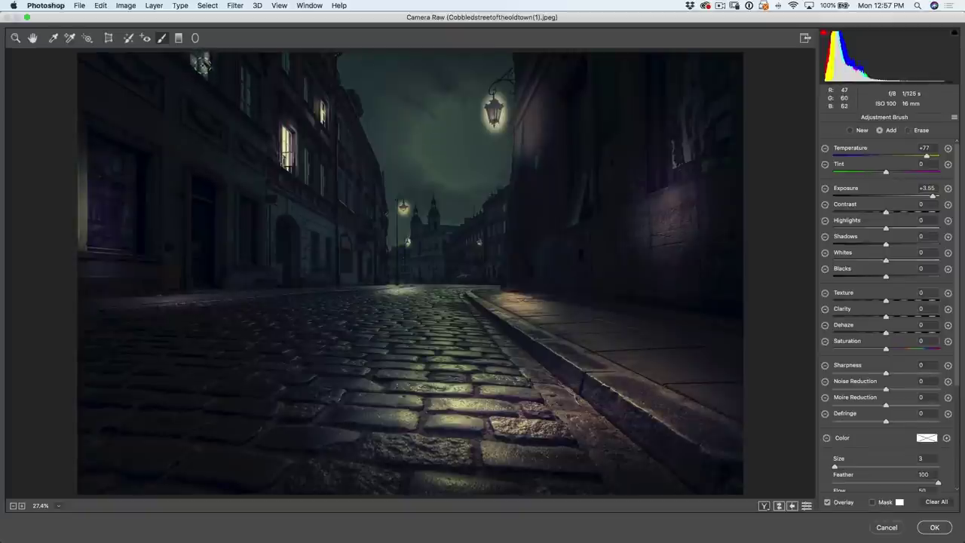
key(v)
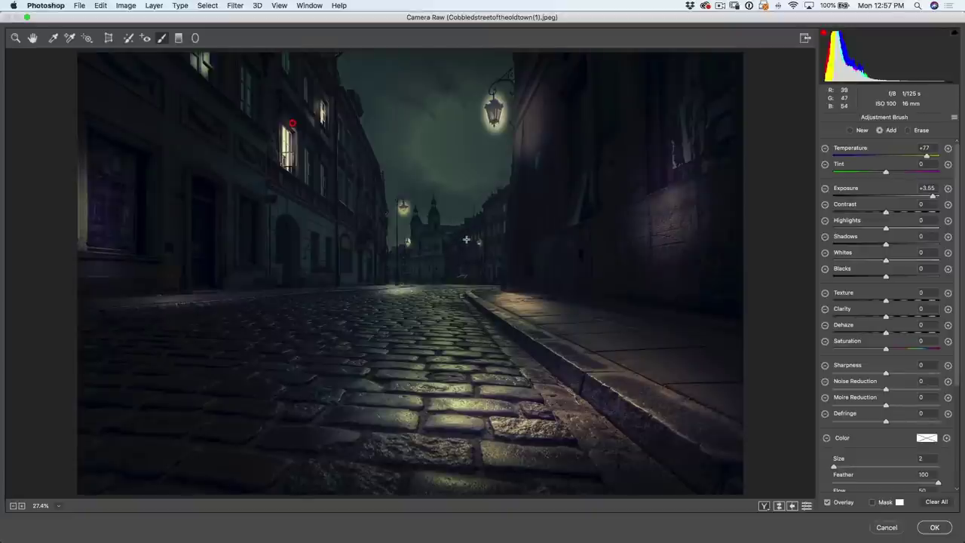
Step: Paint small lights on the windows of the distant church and far buildings with the brush at size 1
alt+scroll(465, 242, up, 5)
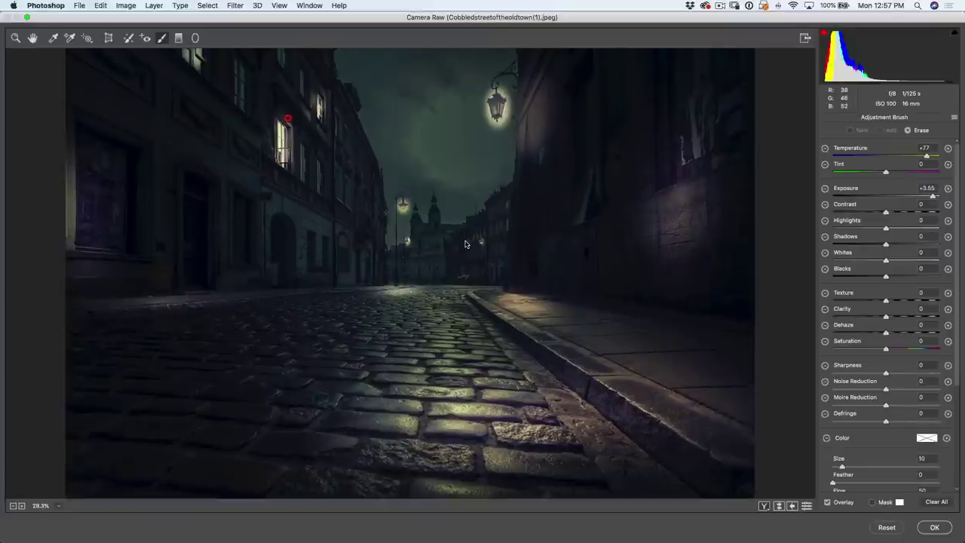
alt+scroll(465, 241, up, 3)
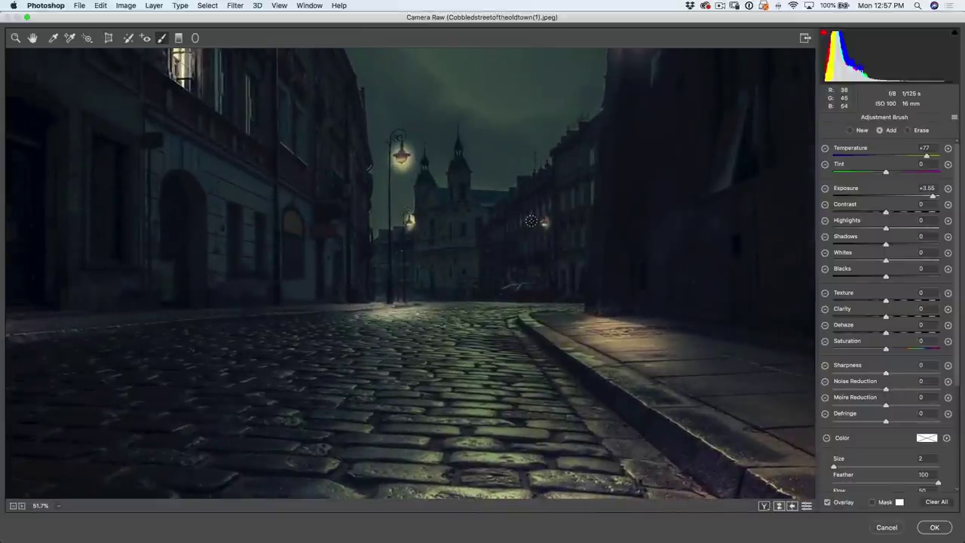
key(bracketleft)
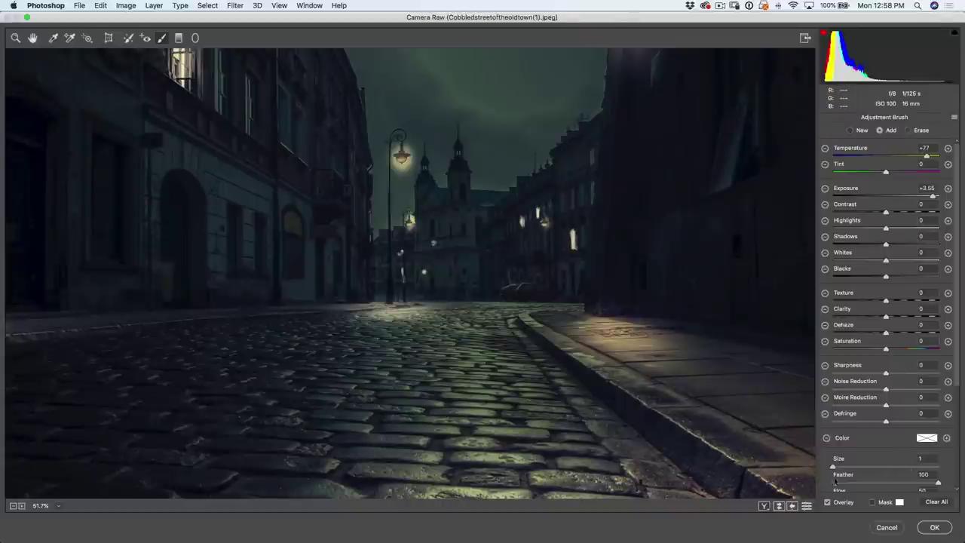
Step: Turn off Auto Mask and paint soft glows around the distant lit windows with brush size 2, lowering the flow to 33
scroll(950, 362, down, 5)
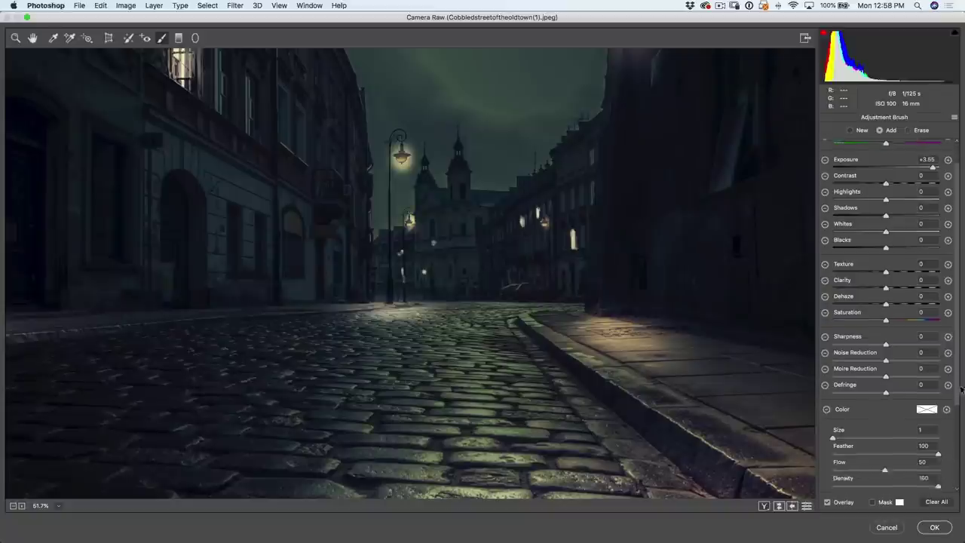
click(871, 438)
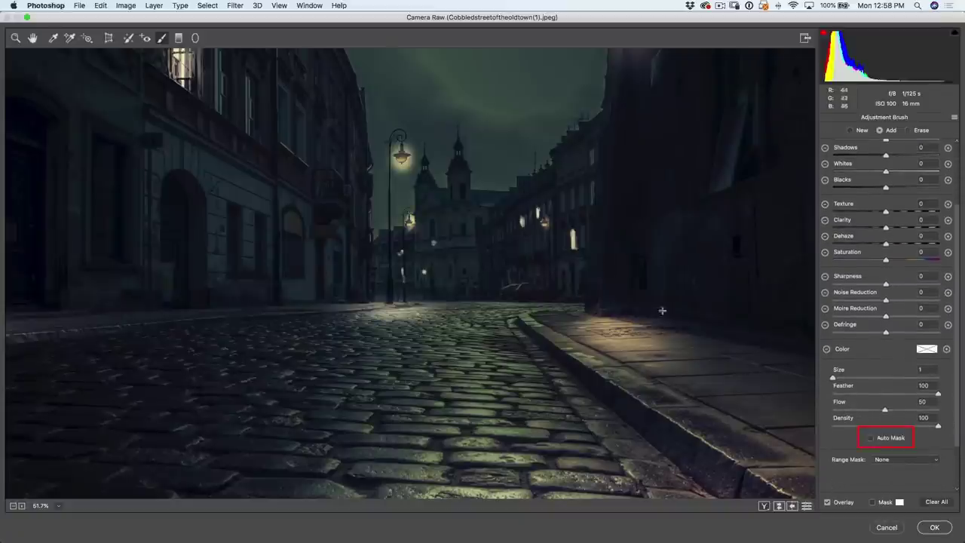
key(bracketright)
drag(564, 199, 563, 197)
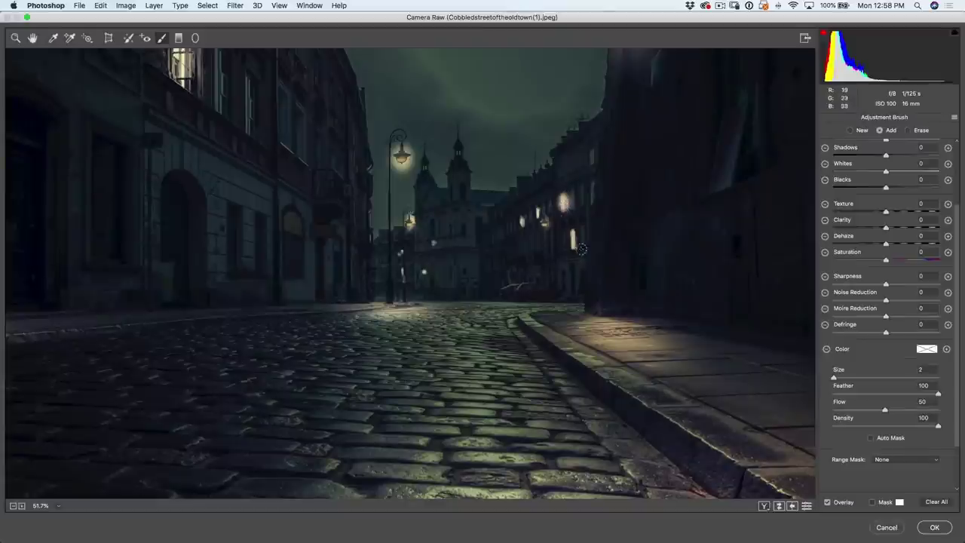
drag(572, 237, 573, 241)
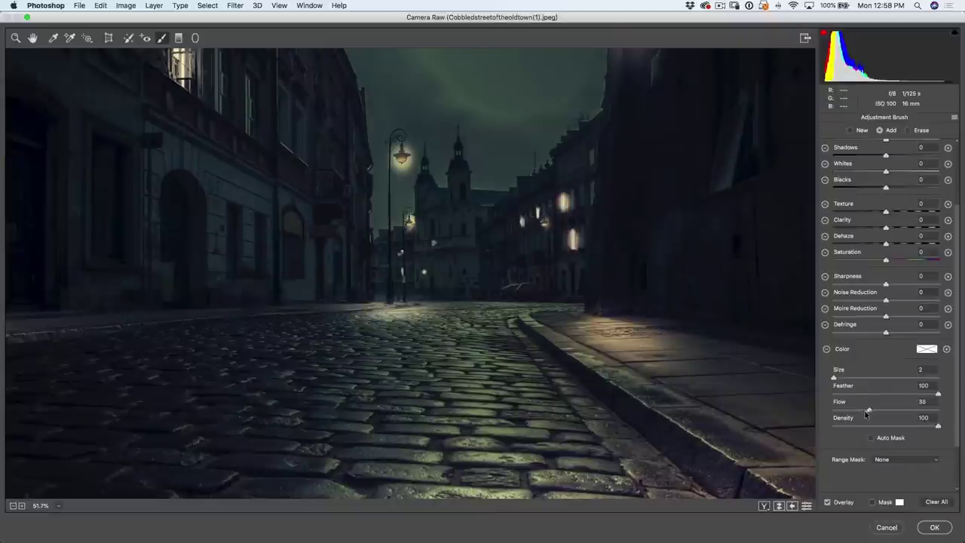
click(866, 411)
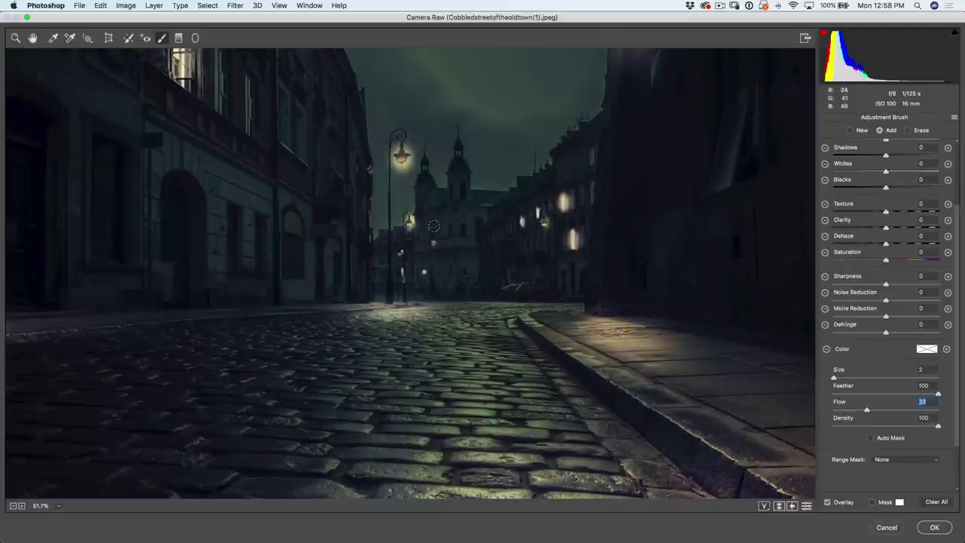
click(434, 243)
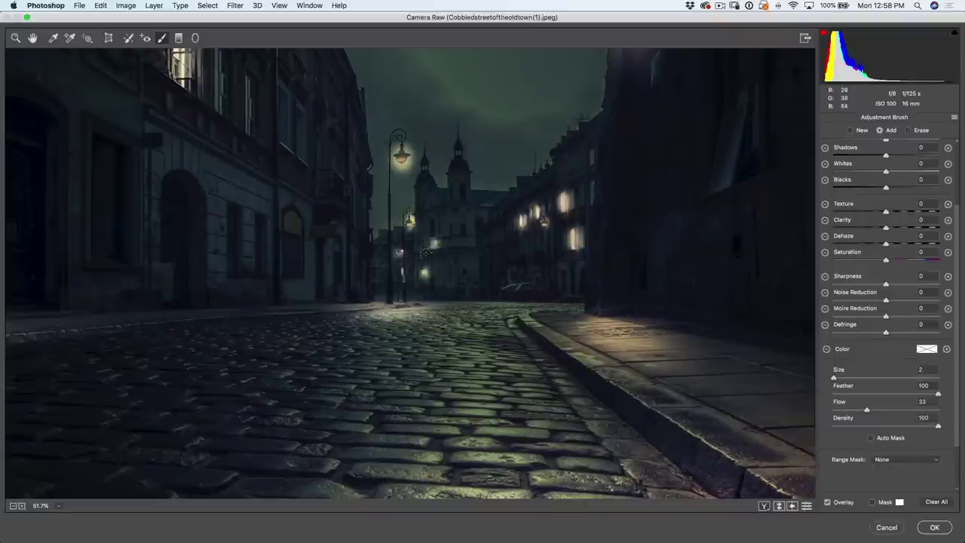
Step: Paint glows around the left building's lit upper windows and a small light inside its near shop window, using brush size 4
drag(263, 157, 445, 402)
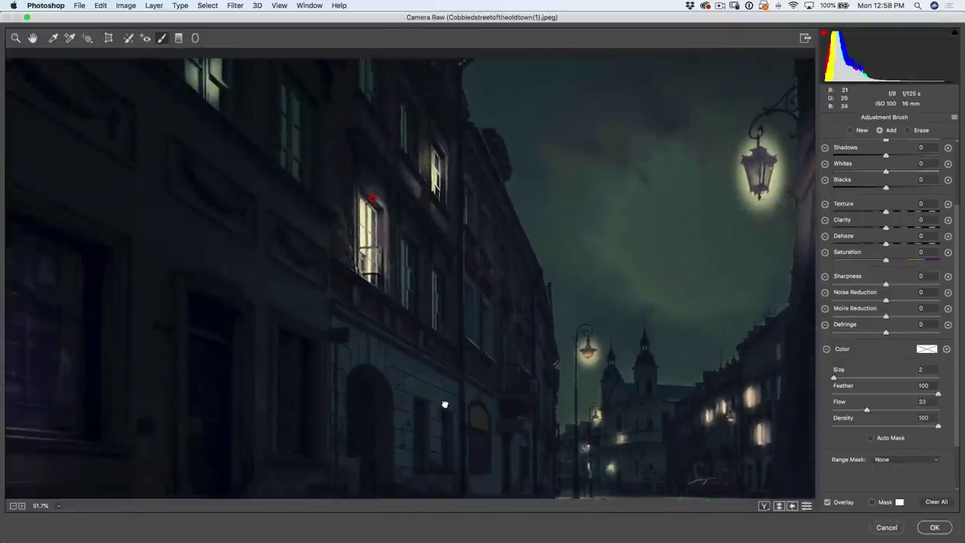
key(bracketright)
key(bracketright)
mouse_move(435, 145)
mouse_down()
mouse_move(442, 189)
mouse_move(438, 151)
mouse_up()
mouse_move(371, 198)
mouse_down()
mouse_move(367, 253)
mouse_move(369, 218)
mouse_up()
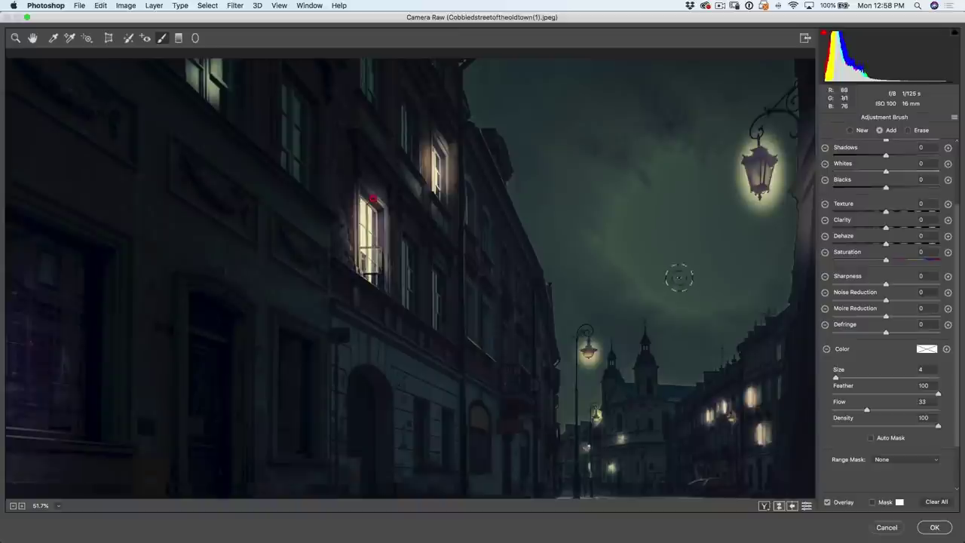
drag(398, 181, 429, 238)
mouse_move(276, 93)
mouse_down()
mouse_move(239, 72)
mouse_move(256, 75)
mouse_move(249, 57)
mouse_move(234, 77)
mouse_move(249, 99)
mouse_move(269, 72)
mouse_move(269, 93)
mouse_move(266, 66)
mouse_move(243, 56)
mouse_move(265, 55)
mouse_move(264, 79)
mouse_up()
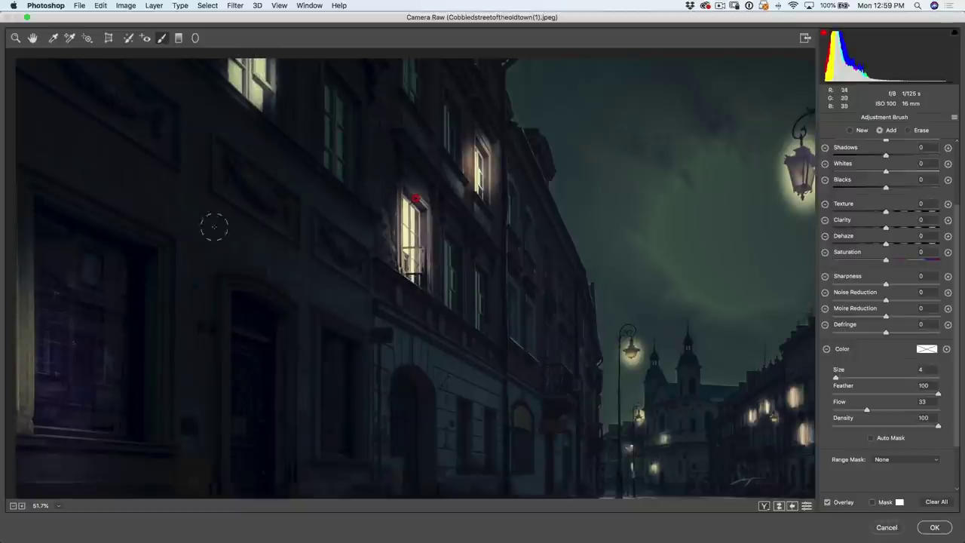
drag(91, 263, 89, 264)
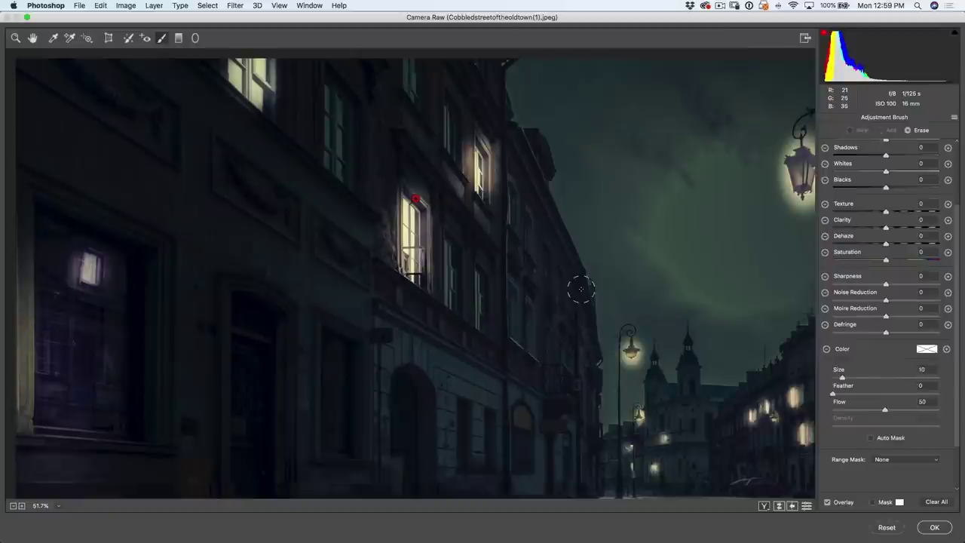
Step: Fit the whole image in view and compare the night scene with the unedited photo
key(super+0)
key(alt)
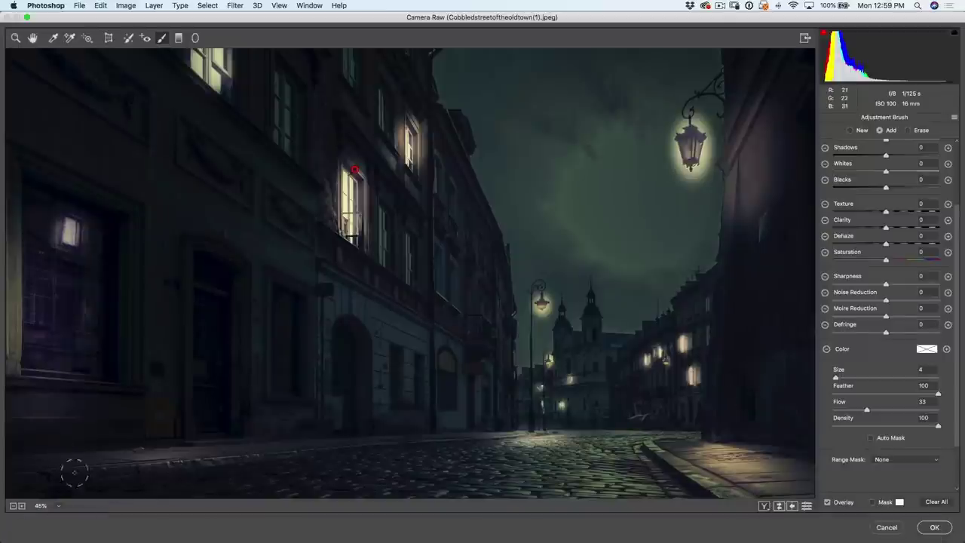
click(59, 506)
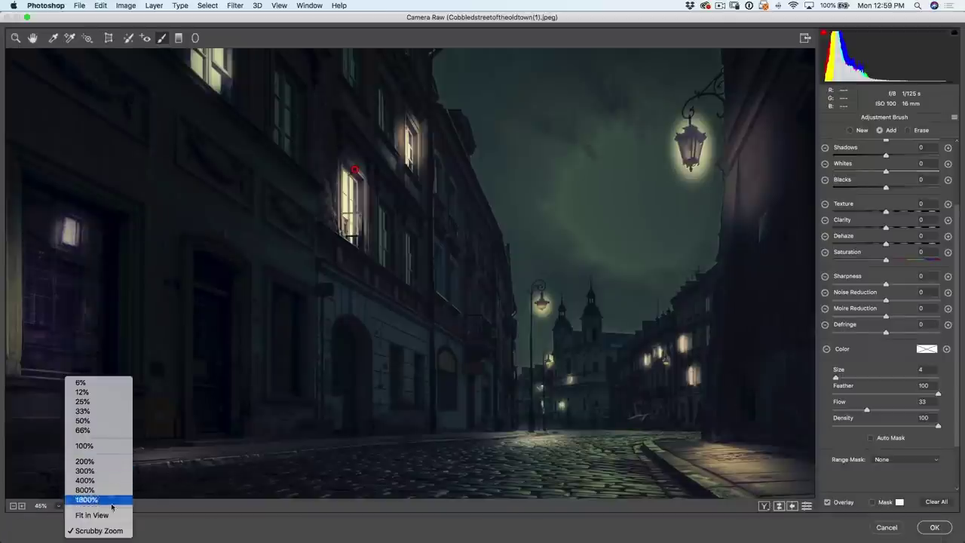
click(91, 515)
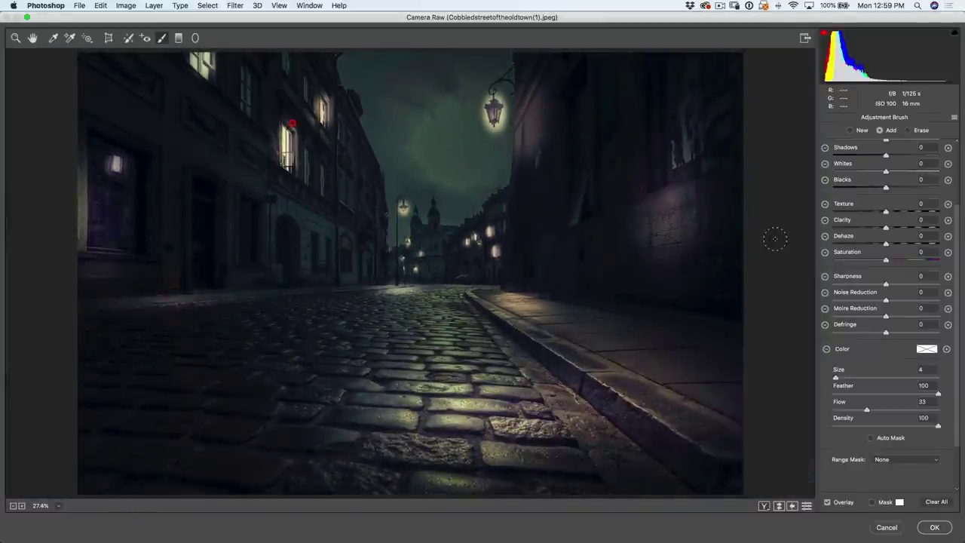
key(Delete)
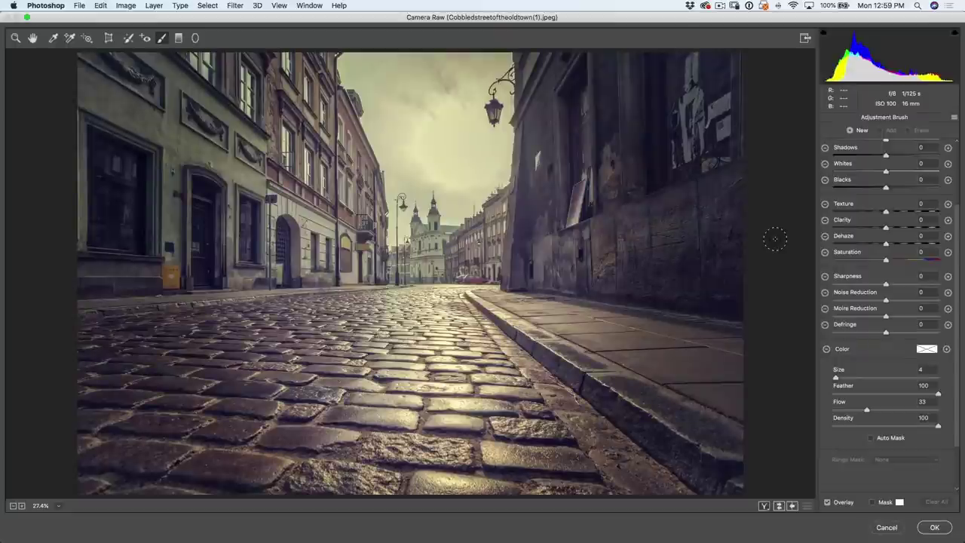
key(super+z)
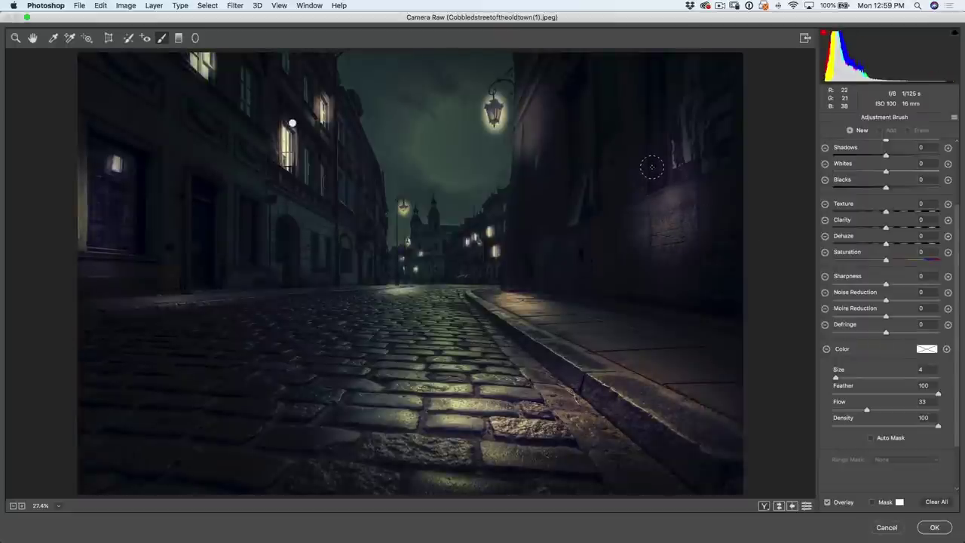
Step: Start a new brush adjustment with size 12 and flow 17, and paint light around the near lantern and down the adjoining wall
key(bracketright)
key(bracketright)
key(bracketright)
key(bracketright)
key(bracketright)
key(bracketright)
mouse_move(495, 113)
mouse_down()
mouse_move(487, 101)
mouse_move(498, 107)
mouse_up()
key(bracketright)
key(bracketright)
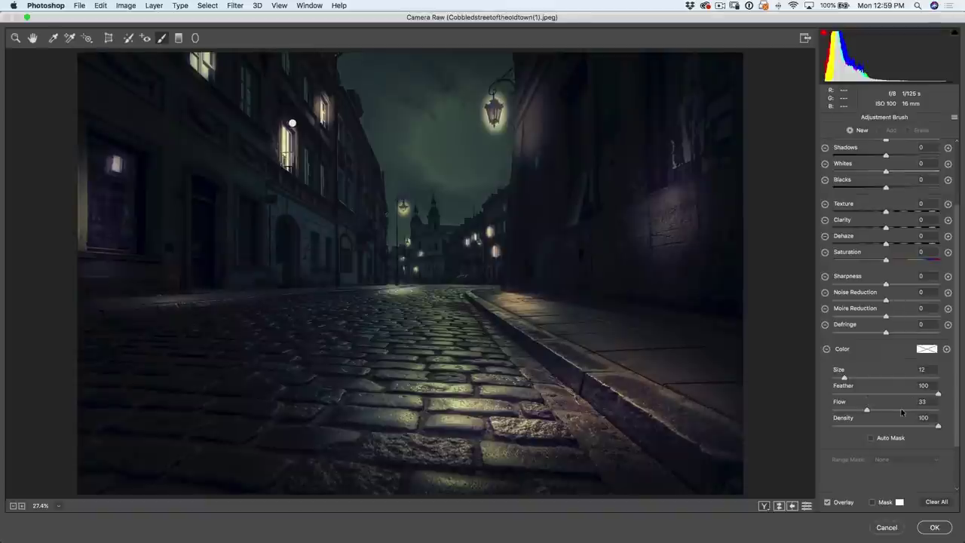
drag(865, 410, 849, 413)
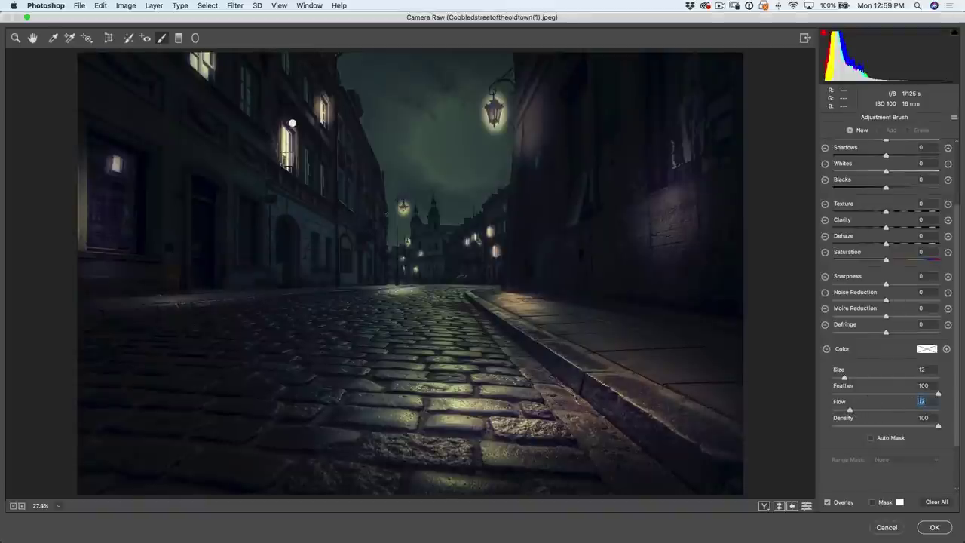
drag(490, 111, 504, 113)
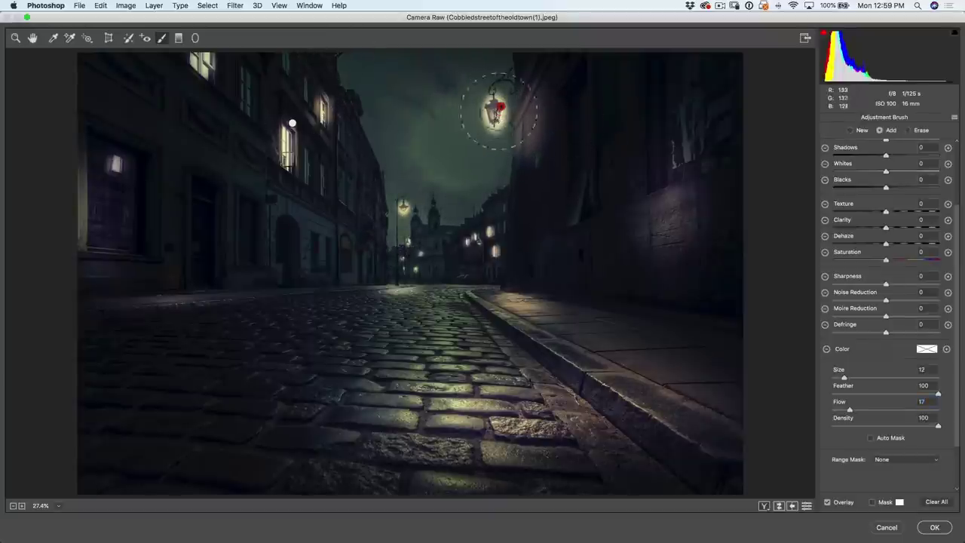
drag(551, 88, 544, 160)
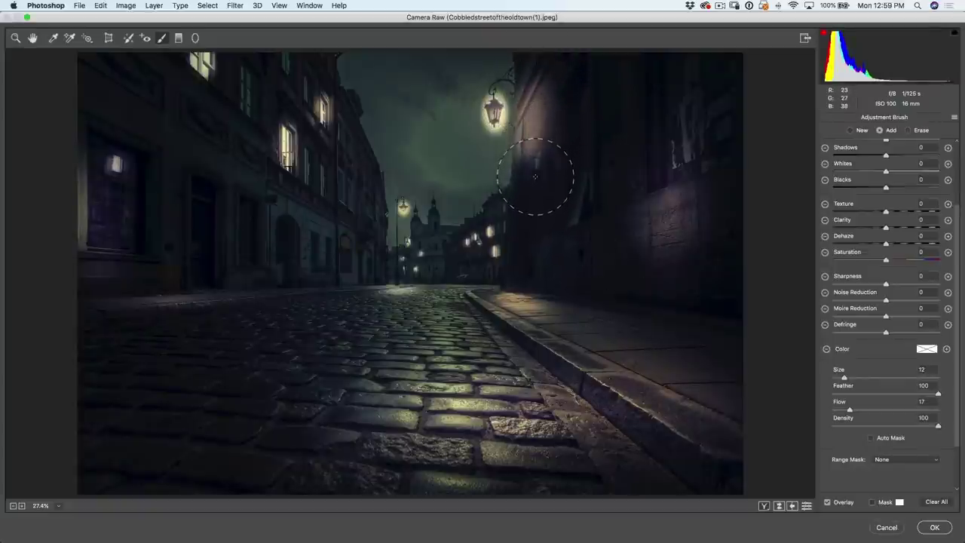
mouse_move(559, 124)
mouse_down()
mouse_move(555, 113)
mouse_move(536, 189)
mouse_up()
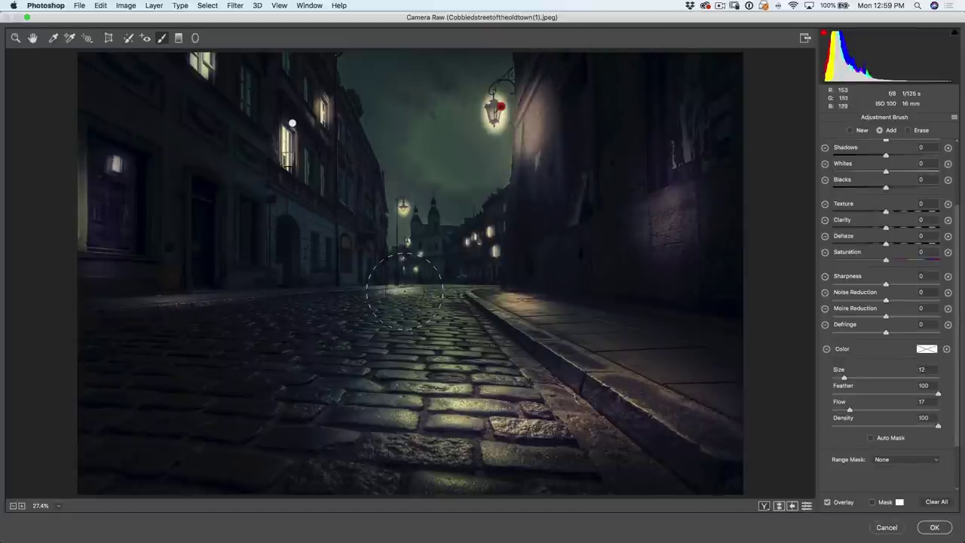
Step: Brighten the pool of light on the street below the distant streetlamp with the brush at size 8
key(bracketleft)
key(bracketleft)
key(bracketleft)
key(bracketleft)
mouse_move(398, 298)
mouse_down()
mouse_move(414, 281)
mouse_move(431, 292)
mouse_move(385, 294)
mouse_up()
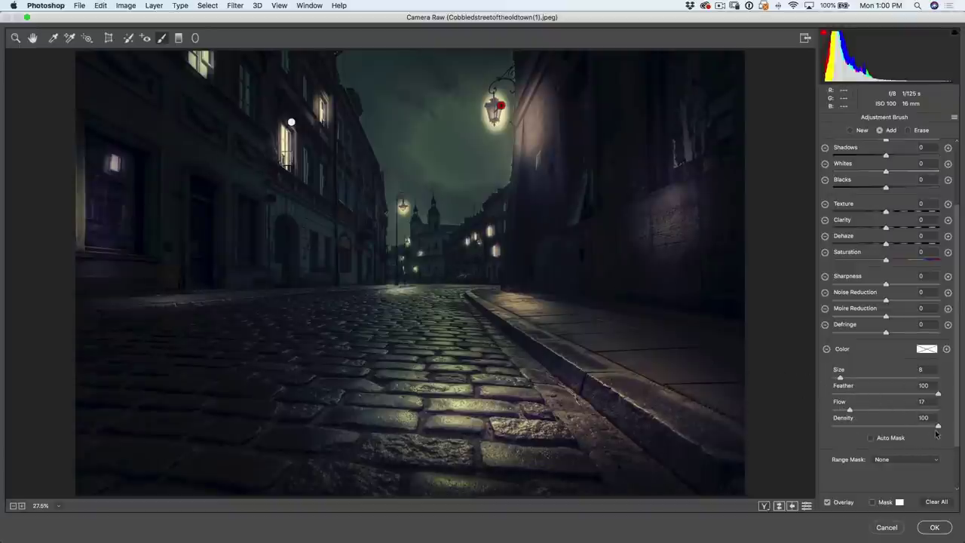
Step: Set the brush density to 37, paint faint light over the far cobblestones and sidewalk edge, and fit the image in view
drag(936, 427, 868, 425)
drag(872, 426, 871, 426)
mouse_move(421, 314)
mouse_down()
mouse_move(411, 296)
mouse_move(396, 294)
mouse_move(422, 295)
mouse_move(318, 297)
mouse_up()
mouse_move(532, 308)
mouse_down()
mouse_move(506, 300)
mouse_move(573, 320)
mouse_move(486, 295)
mouse_up()
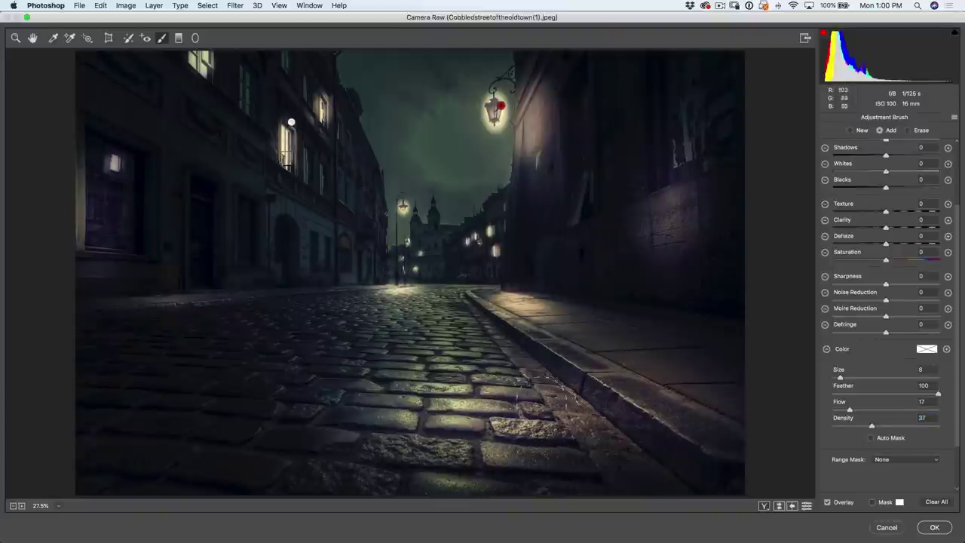
click(57, 508)
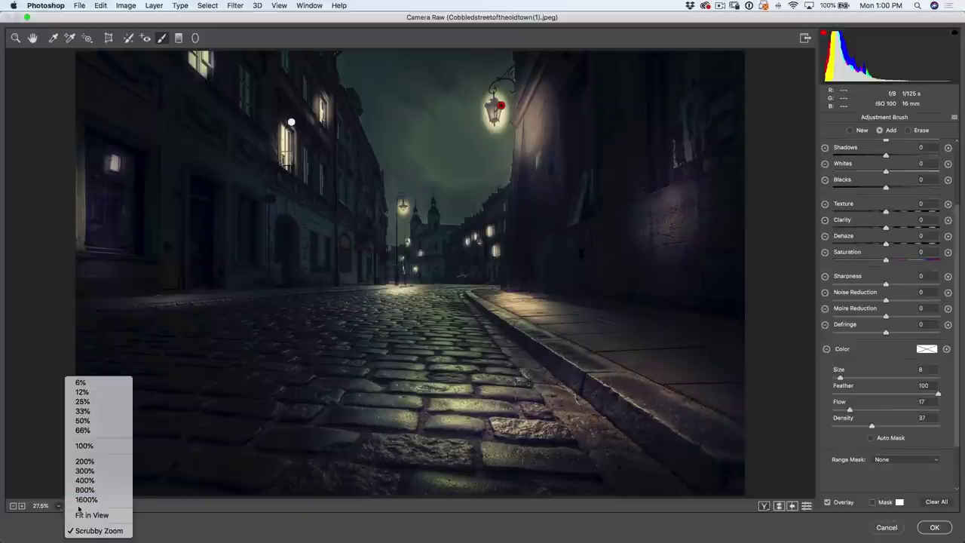
click(86, 515)
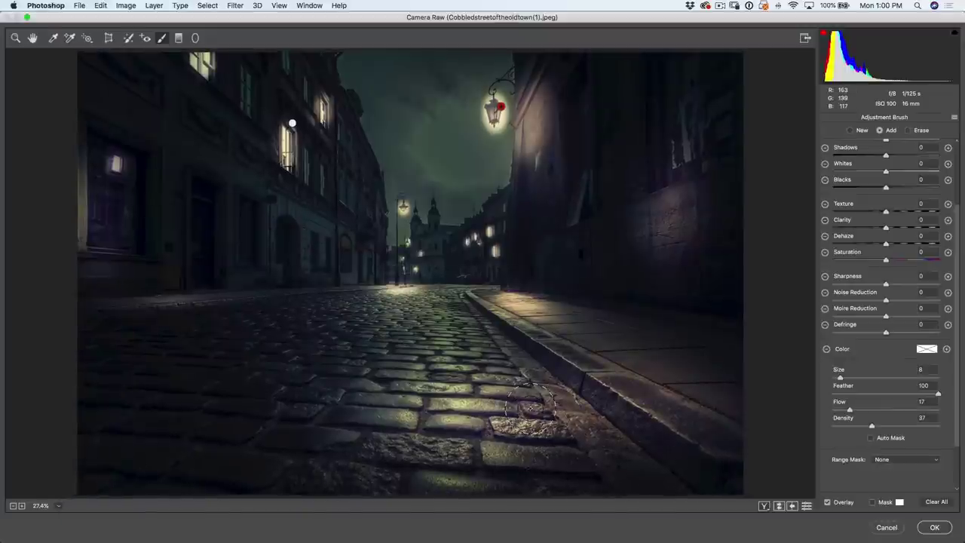
Step: Enlarge the adding brush to size 28 and paint soft light over the near curb and sidewalk
key(bracketright)
key(bracketright)
key(bracketright)
key(bracketright)
key(bracketright)
drag(618, 440, 590, 443)
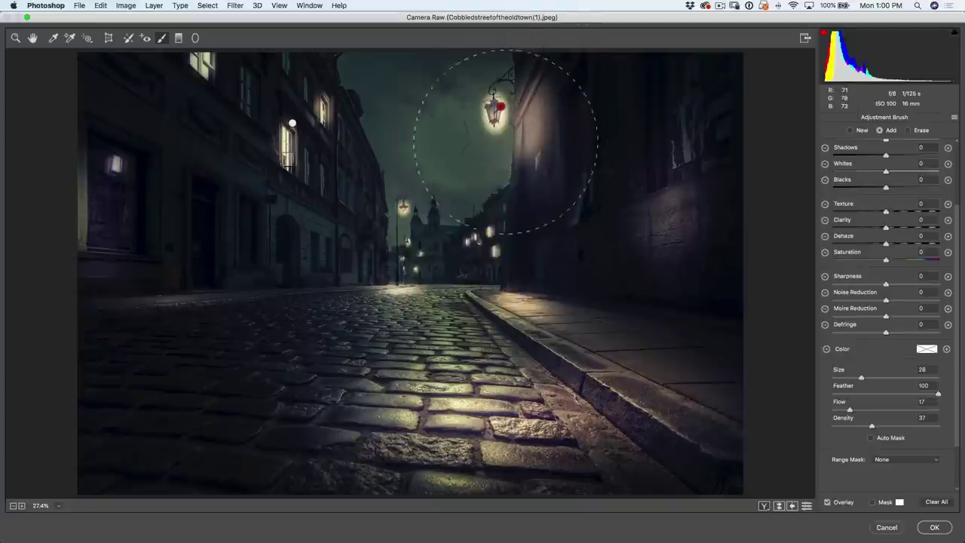
Step: Erase the brushed light spilling into the sky around the near lantern, starting with an eraser size of 10
key(bracketleft)
key(bracketleft)
key(bracketleft)
key(bracketleft)
key(bracketleft)
key(bracketleft)
click(909, 131)
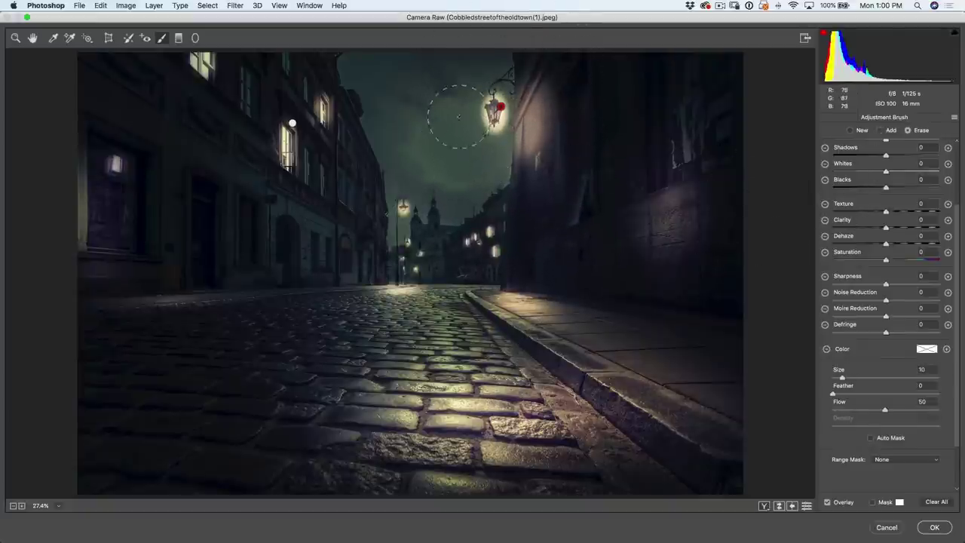
mouse_move(497, 156)
mouse_down()
mouse_move(498, 74)
mouse_move(493, 191)
mouse_move(479, 152)
mouse_move(481, 173)
mouse_move(492, 157)
mouse_move(495, 176)
mouse_move(490, 65)
mouse_move(459, 89)
mouse_up()
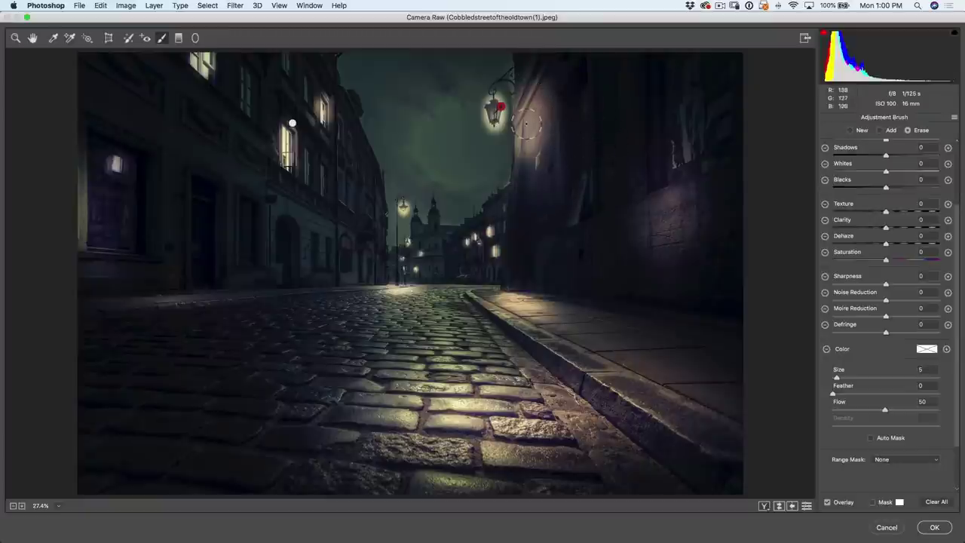
Step: Return to adding with brush size 1 and paint light down the wall's edge beside the near lantern
click(881, 131)
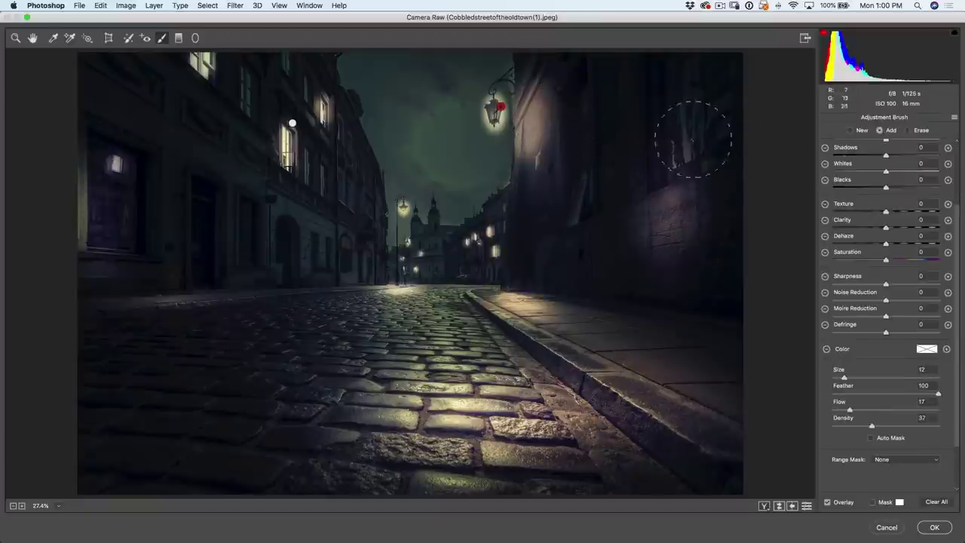
key(bracketleft)
key(bracketleft)
key(bracketleft)
key(bracketleft)
key(bracketleft)
key(bracketleft)
key(bracketleft)
key(bracketleft)
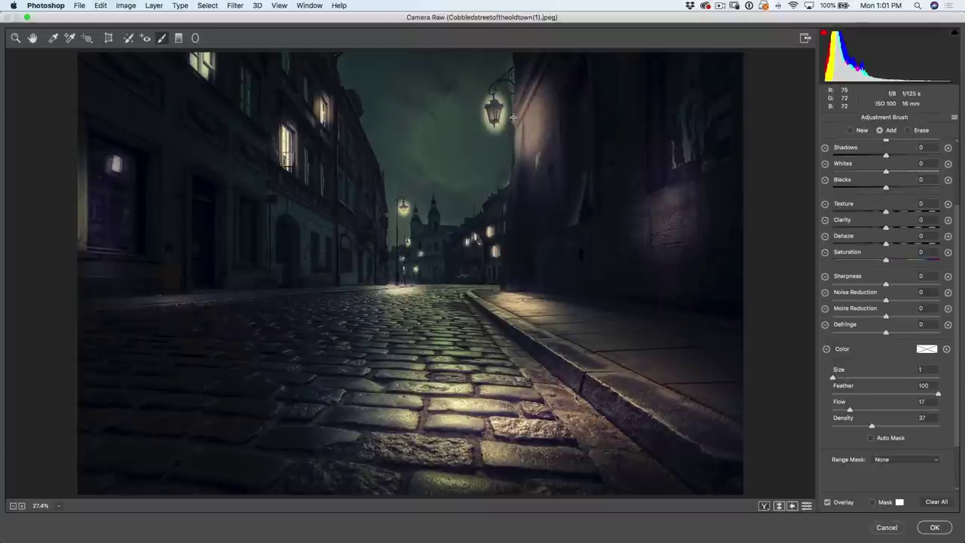
mouse_move(518, 109)
mouse_down()
mouse_move(513, 164)
mouse_move(518, 124)
mouse_up()
drag(516, 143, 516, 168)
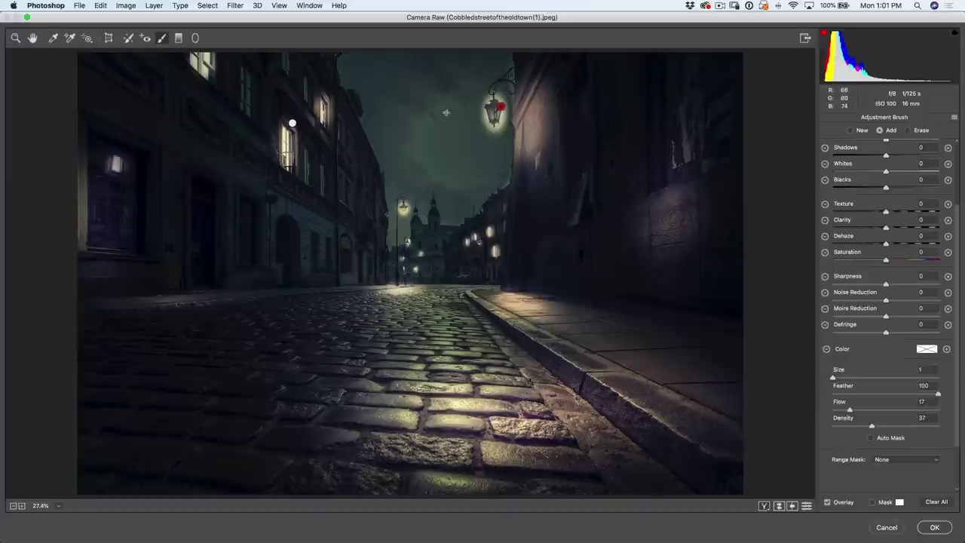
Step: Enlarge the adding brush to size 26 and apply the Camera Raw adjustments to the layer
key(bracketright)
key(bracketright)
key(bracketright)
key(bracketright)
key(bracketright)
key(bracketright)
key(bracketright)
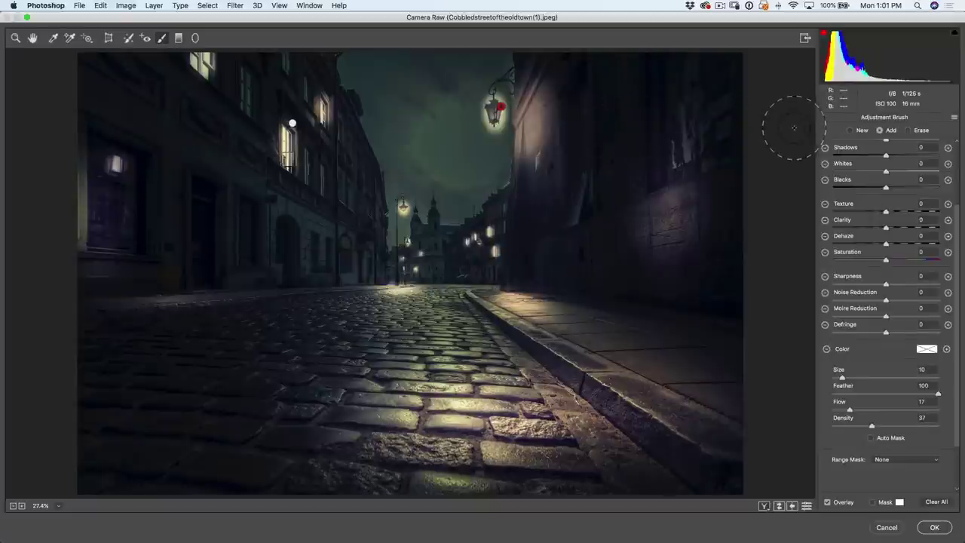
key(bracketright)
key(bracketright)
key(bracketright)
key(bracketright)
key(bracketright)
key(bracketright)
key(bracketright)
key(bracketright)
key(bracketright)
key(bracketright)
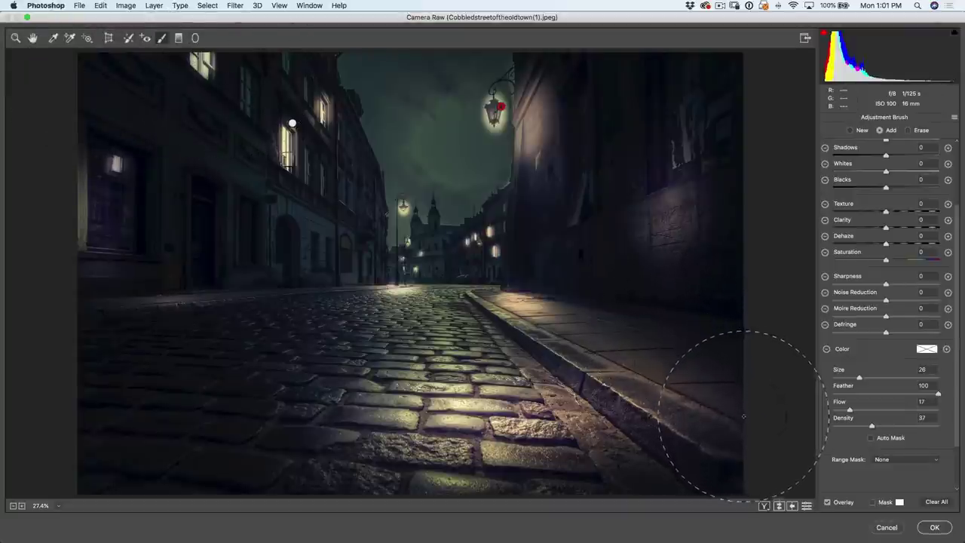
click(934, 527)
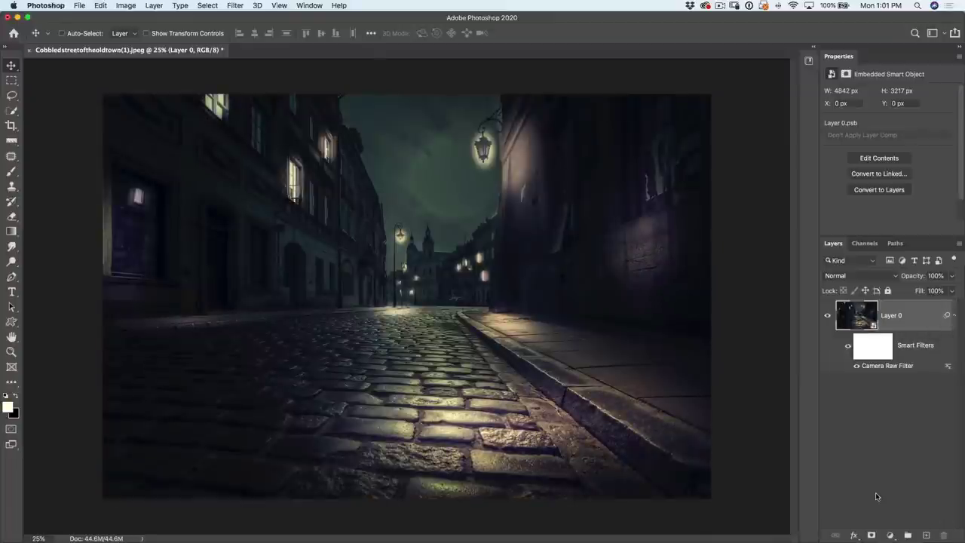
Step: Compare the night scene with the original photo by turning the smart filters off and on
click(848, 347)
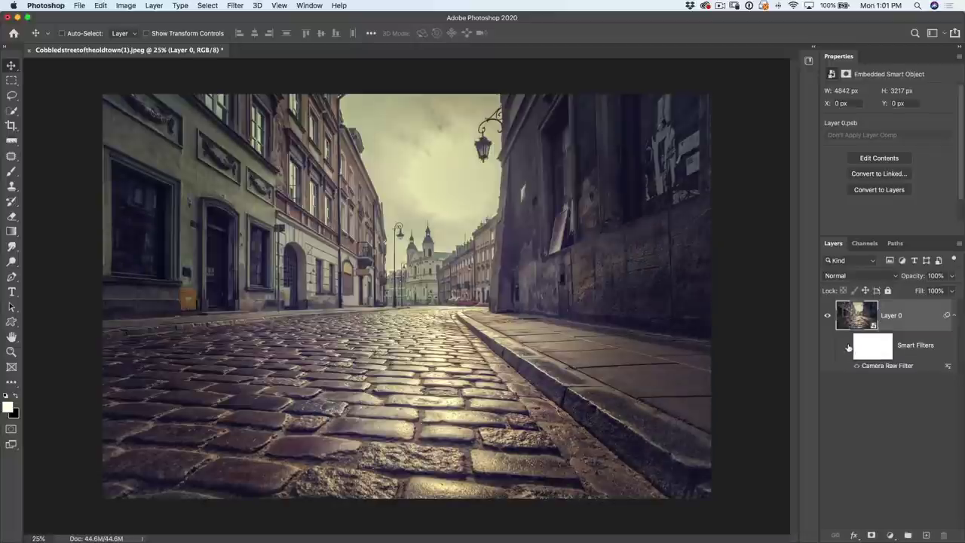
click(848, 347)
click(848, 347)
click(848, 347)
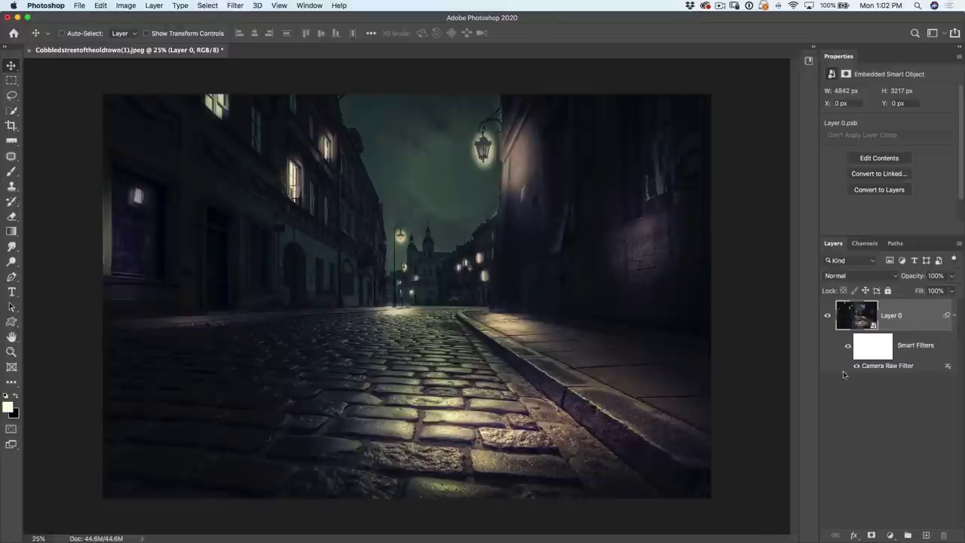
Step: Reopen the Camera Raw filter, set the near lantern's outside radial filter to exposure -2.25, temperature -76 and tint -23, and apply it
click(881, 367)
double_click(883, 366)
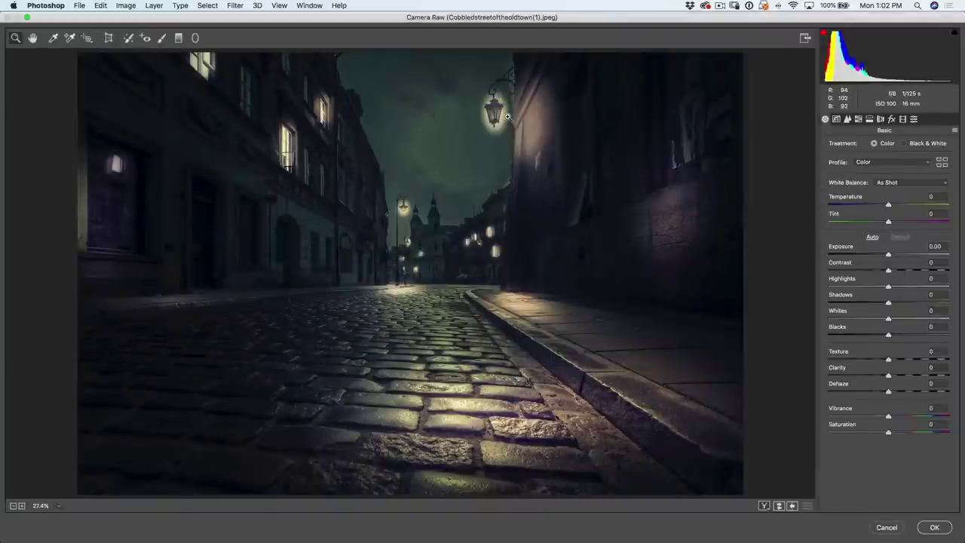
click(196, 38)
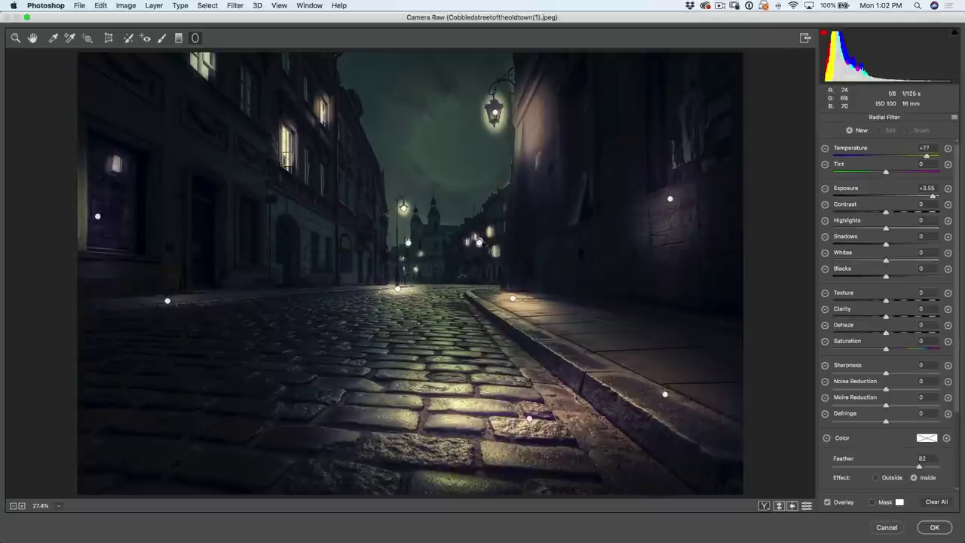
drag(494, 112, 510, 134)
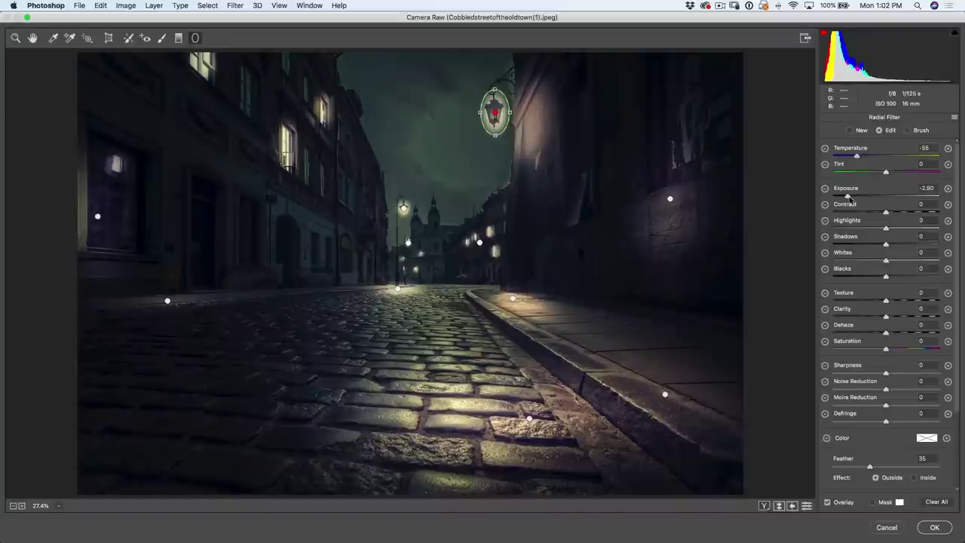
mouse_move(847, 196)
mouse_down()
mouse_move(888, 198)
mouse_move(845, 195)
mouse_move(857, 194)
mouse_up()
drag(856, 158, 873, 173)
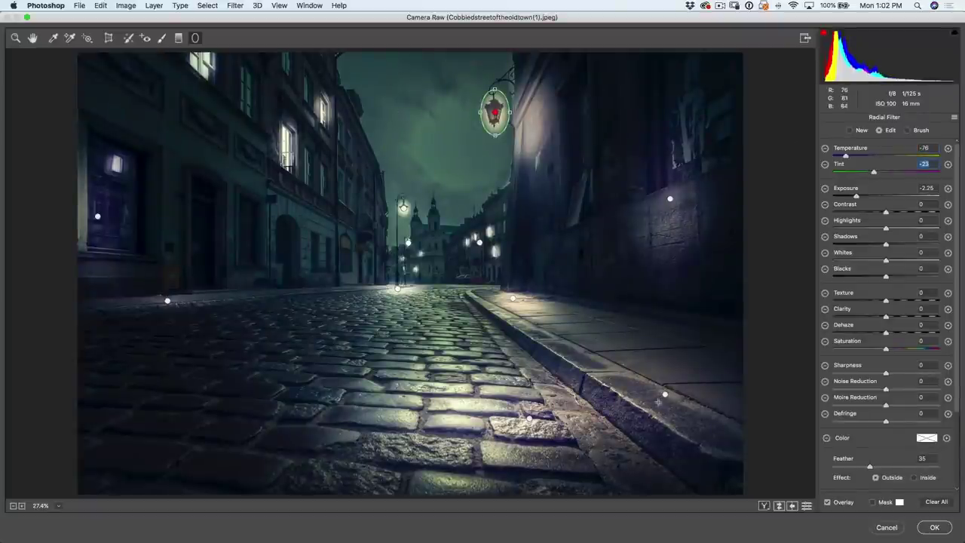
click(934, 527)
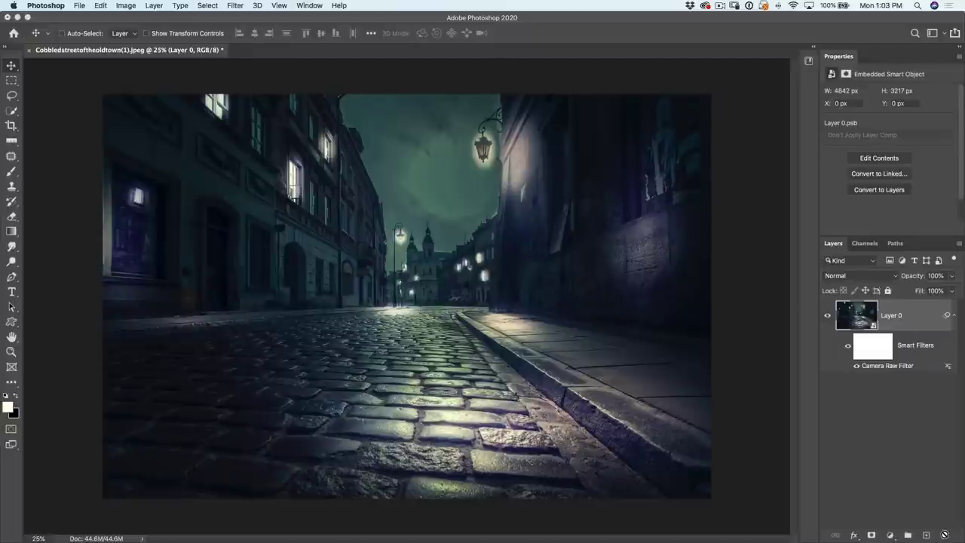
Step: Add a new empty layer above the photo and set its blend mode to Color Dodge
click(924, 534)
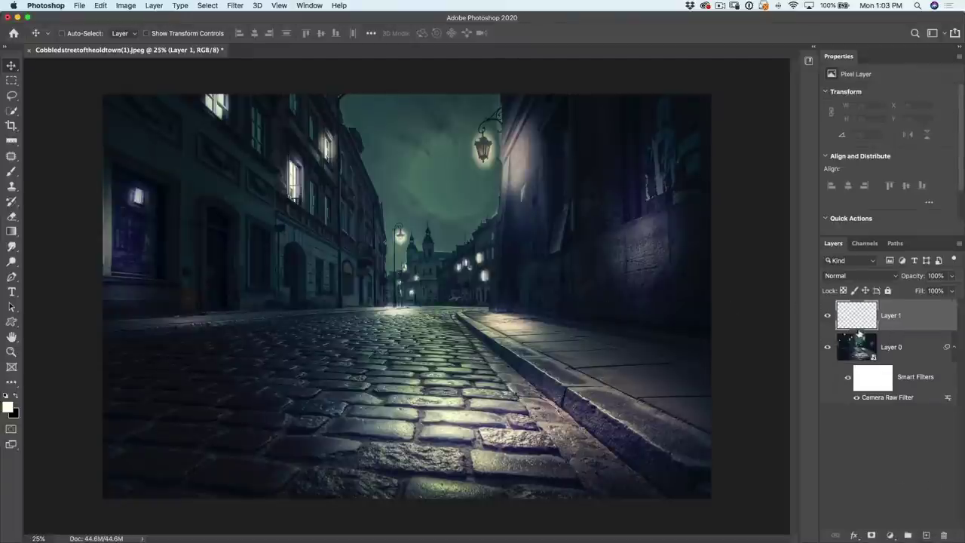
click(851, 276)
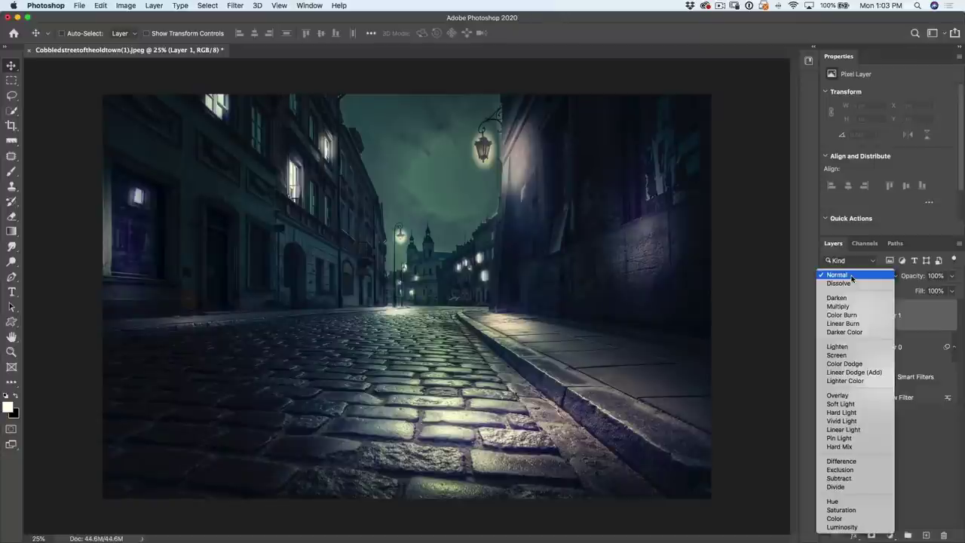
click(864, 364)
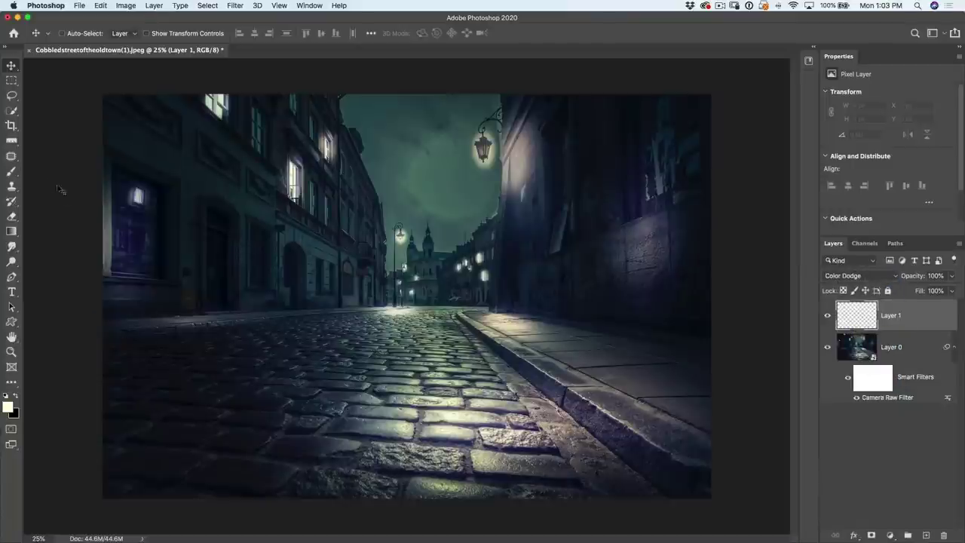
Step: Switch to the Brush tool with the Soft Round preset at 0% hardness
click(12, 171)
click(36, 171)
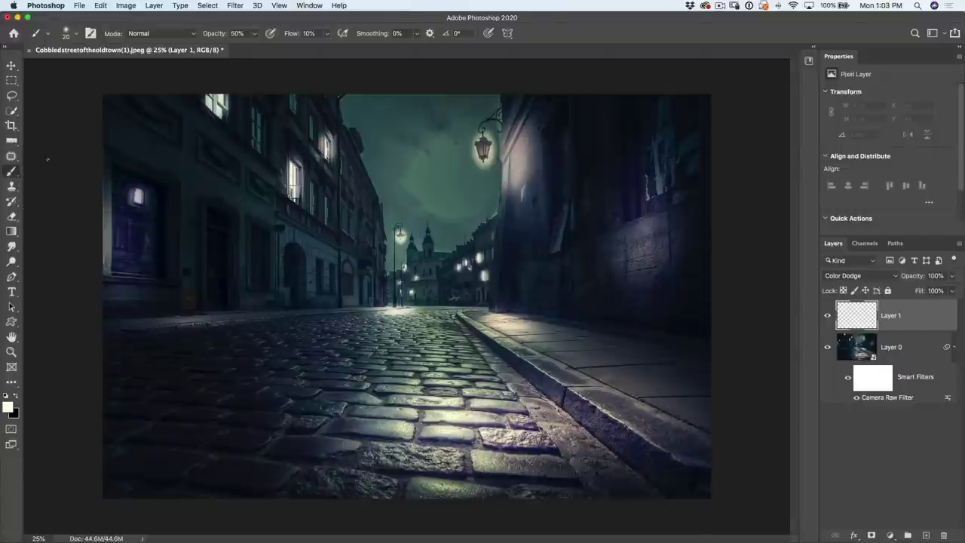
click(74, 35)
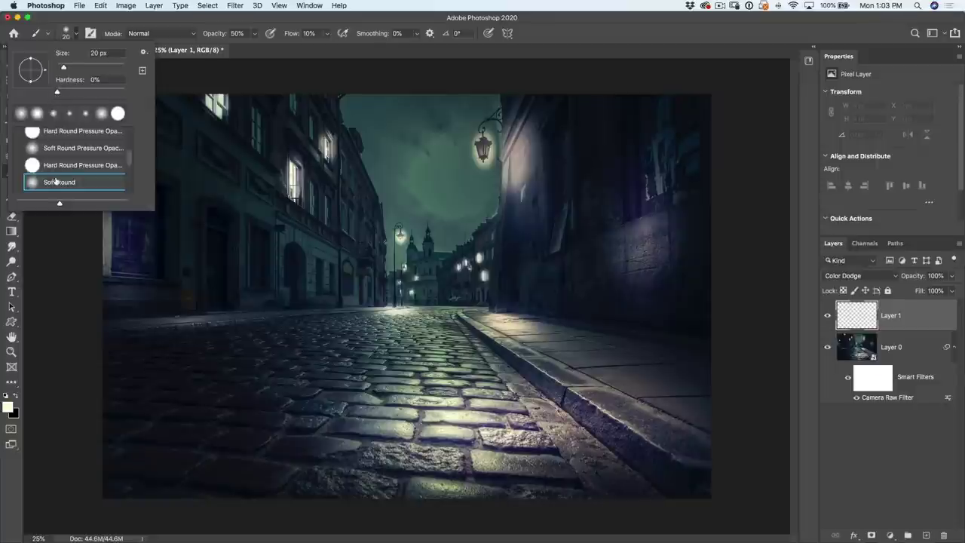
click(152, 18)
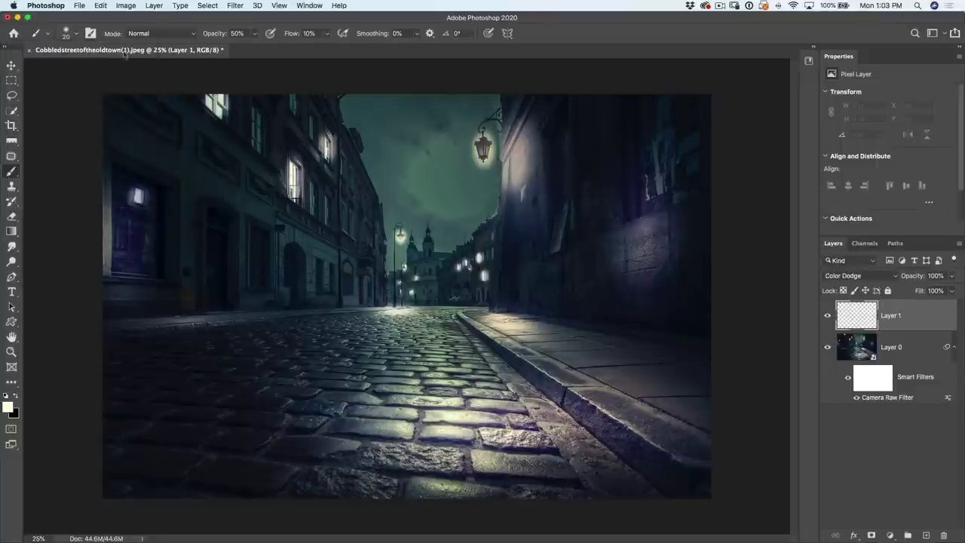
Step: Set the foreground color to the pale yellow #fbfbec and return to the Brush tool
click(8, 407)
click(693, 132)
drag(693, 133, 701, 133)
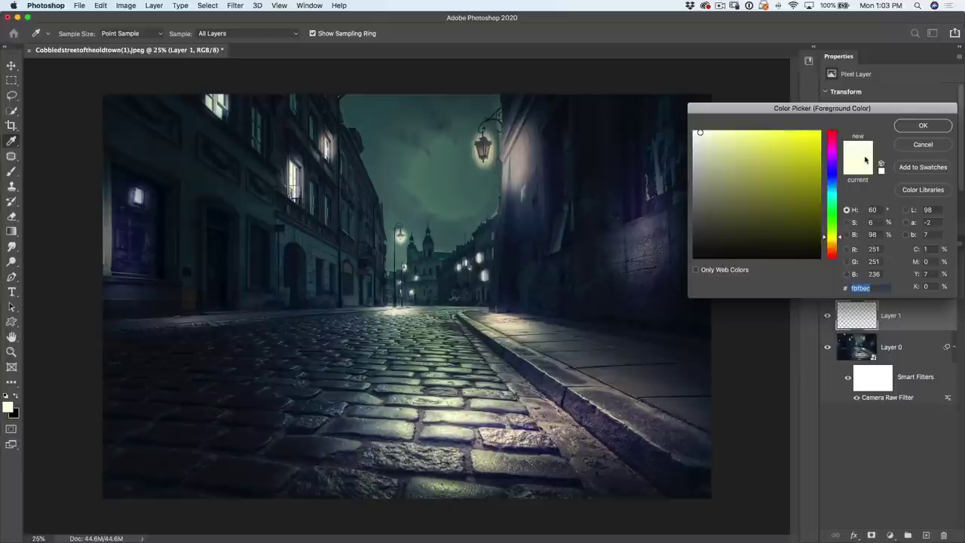
click(920, 126)
key(b)
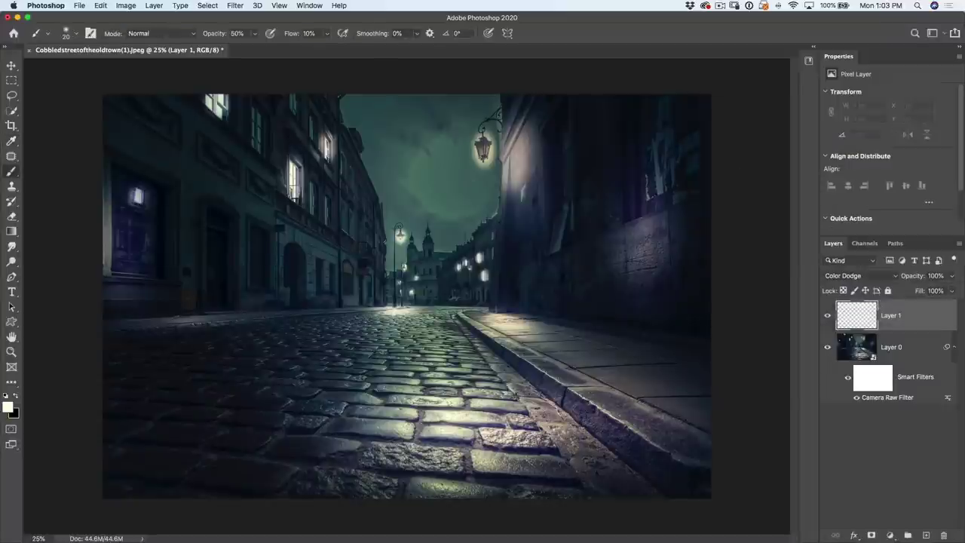
Step: Set the brush to 100% opacity and size 90, and dab glowing light onto the near lantern
key(bracketright)
drag(219, 36, 256, 30)
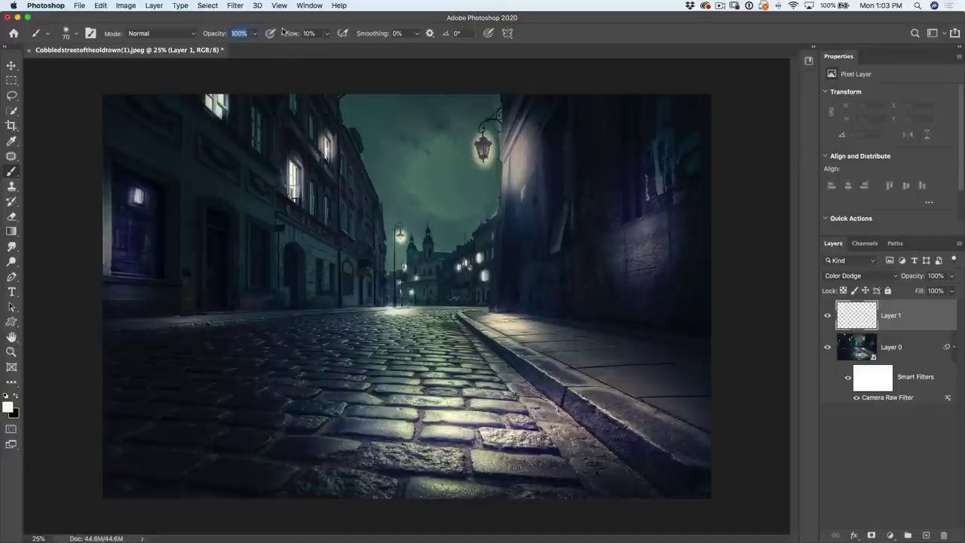
key(bracketright)
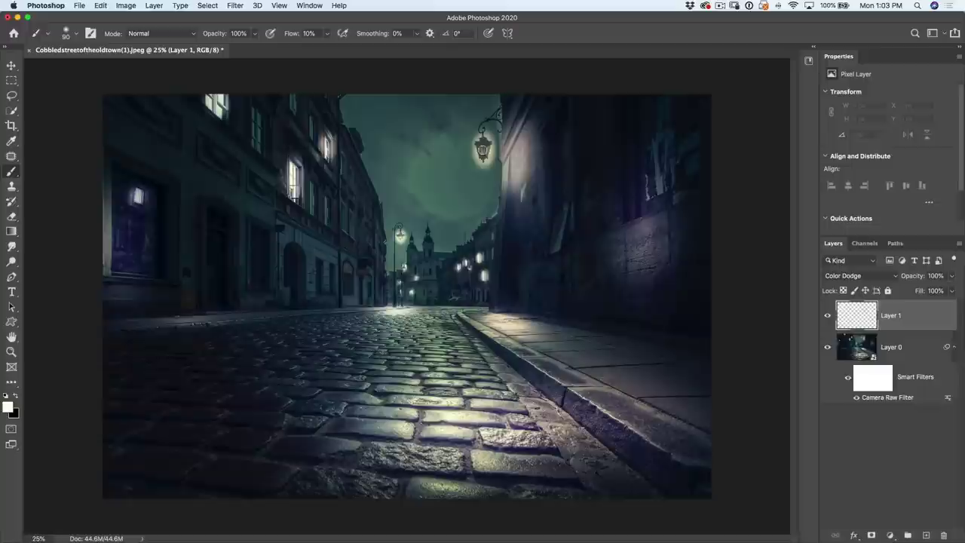
click(484, 149)
click(484, 150)
click(484, 149)
click(484, 146)
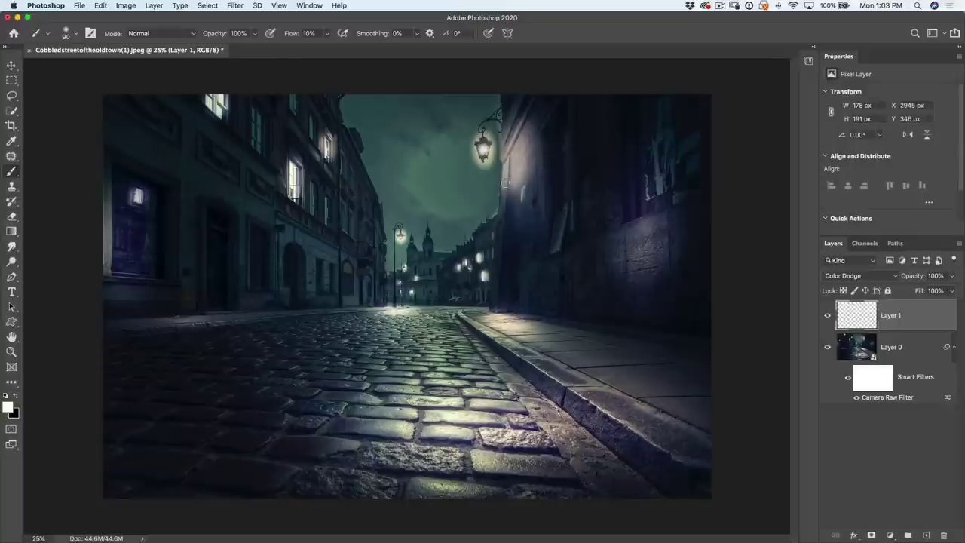
click(483, 148)
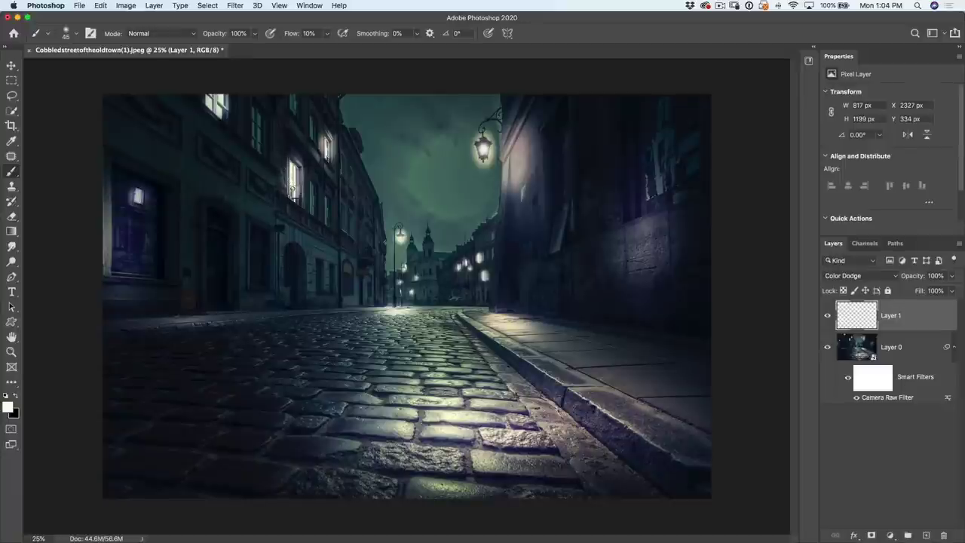
Step: Paint glow over the building's lit windows with the brush at size 45, reducing it to 35 for the topmost window
drag(292, 181, 327, 146)
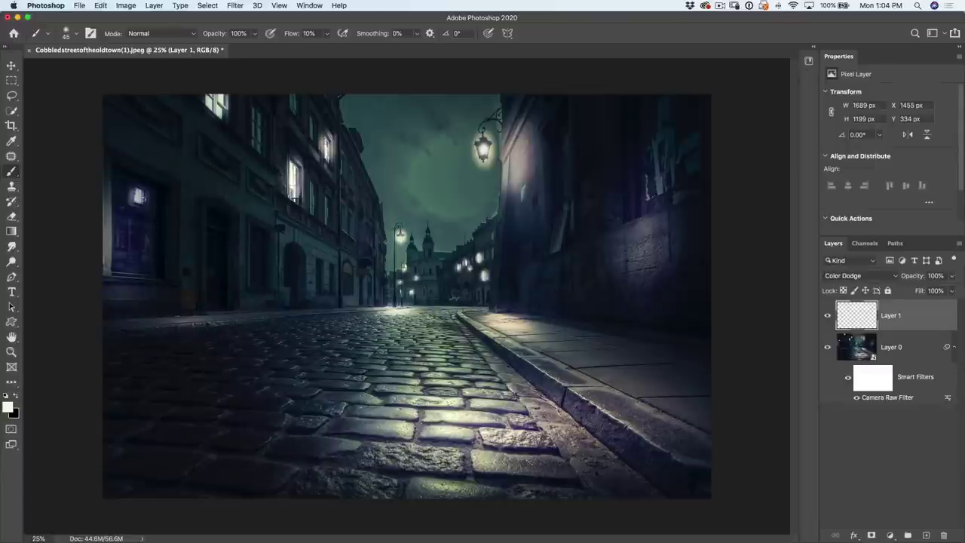
drag(137, 205, 137, 193)
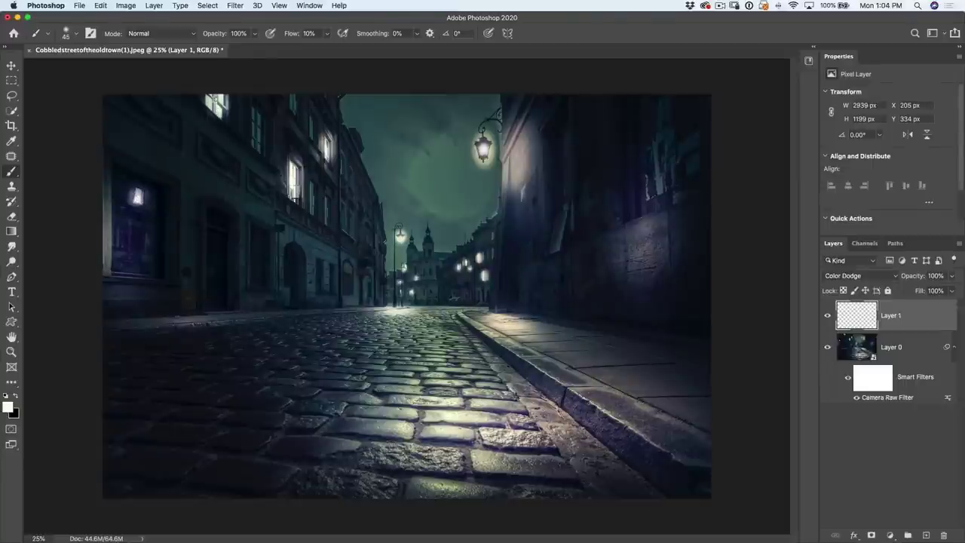
key(bracketleft)
drag(220, 111, 220, 98)
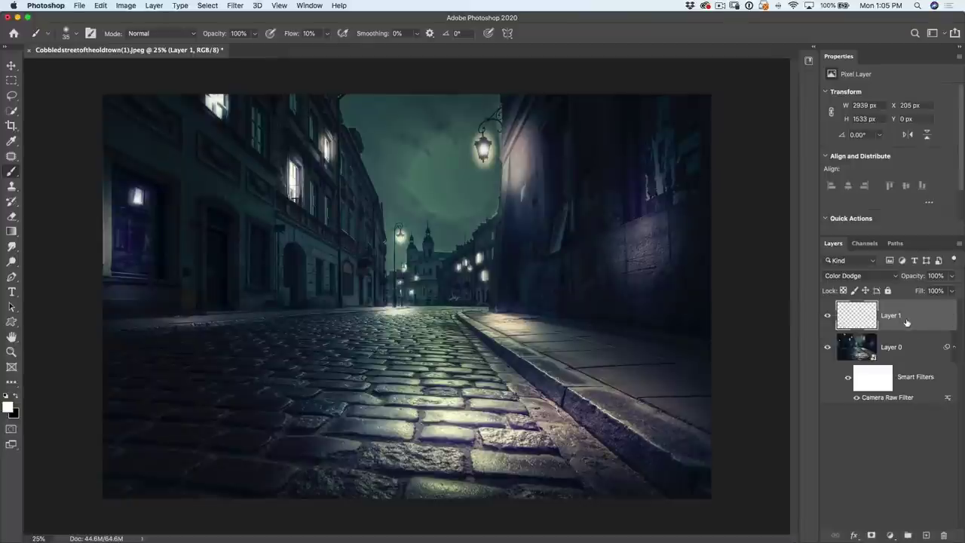
Step: Reopen the Camera Raw filter on Layer 0 and erase the warm Adjustment Brush glow from the distant buildings
click(852, 348)
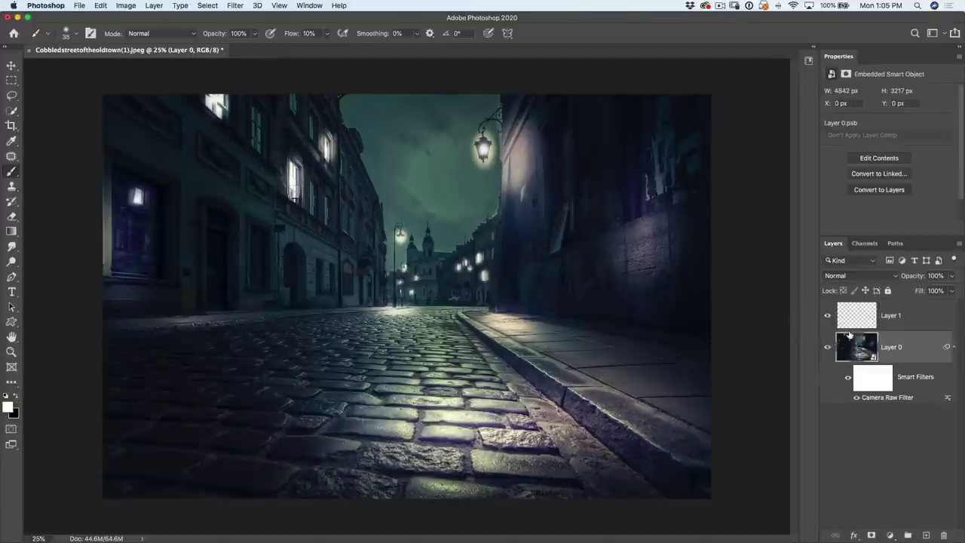
double_click(901, 399)
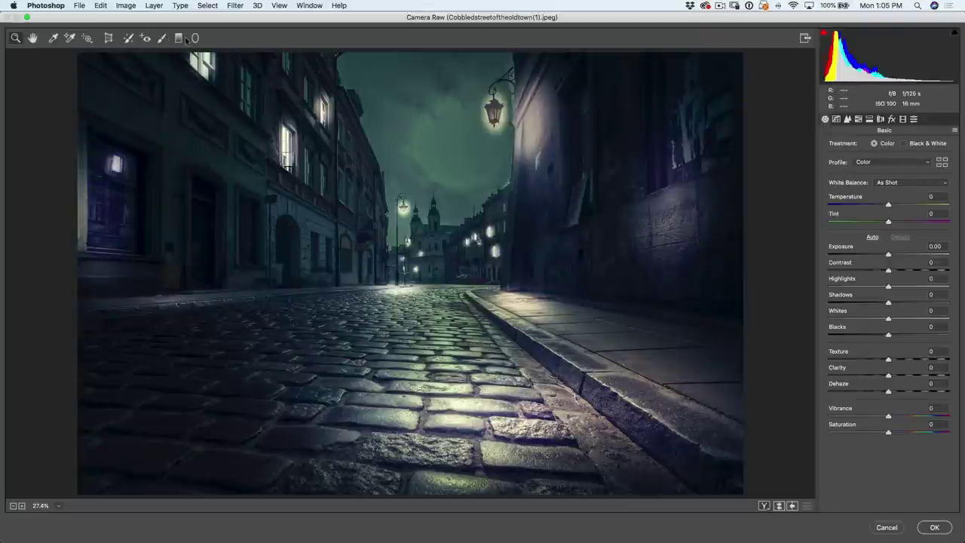
click(161, 37)
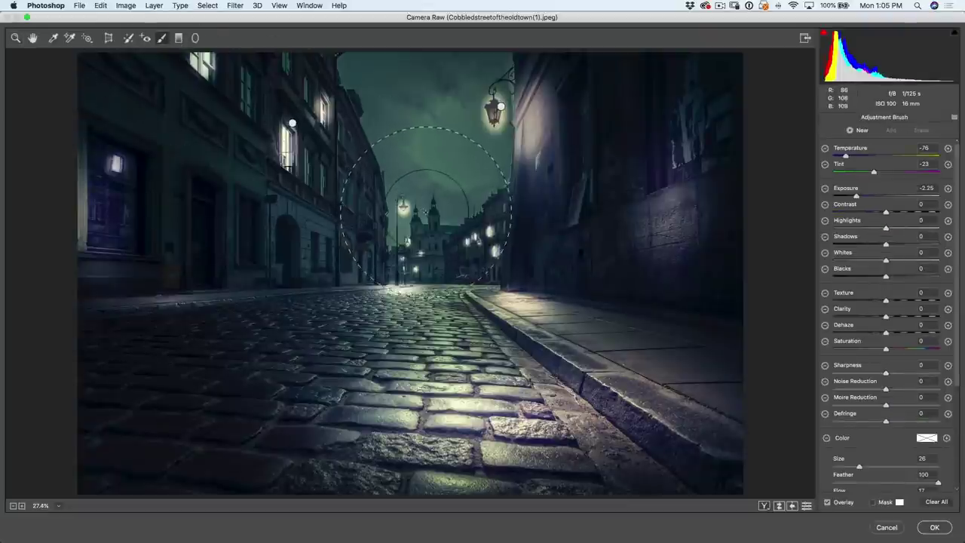
click(292, 123)
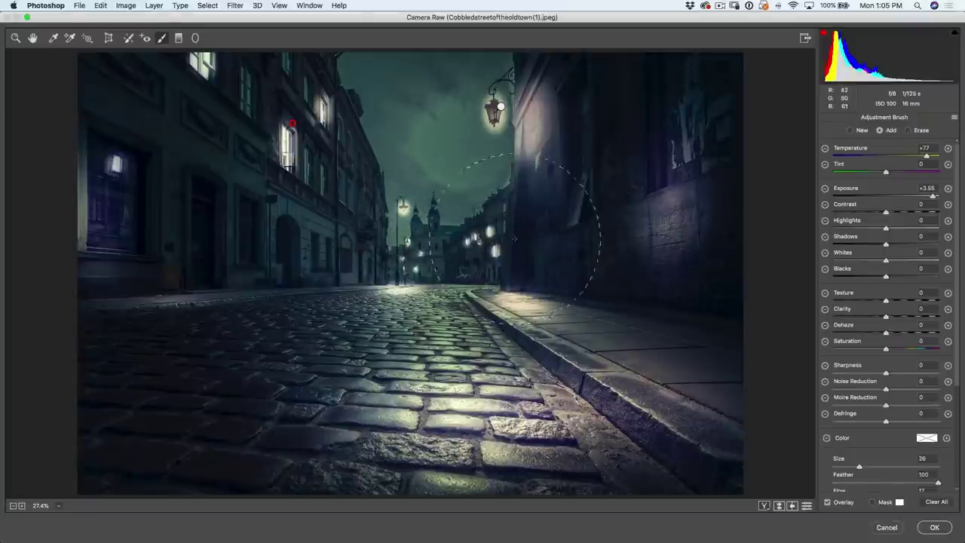
click(908, 130)
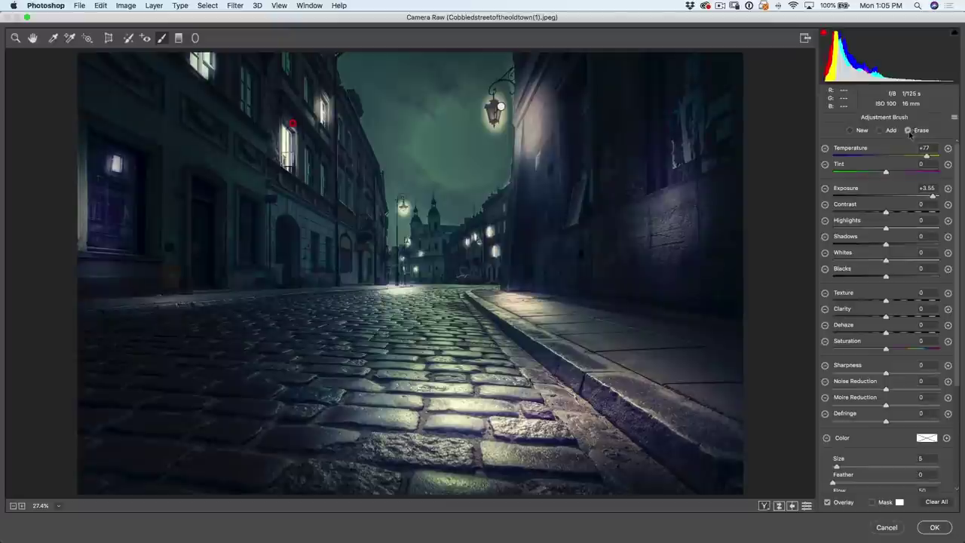
key(v)
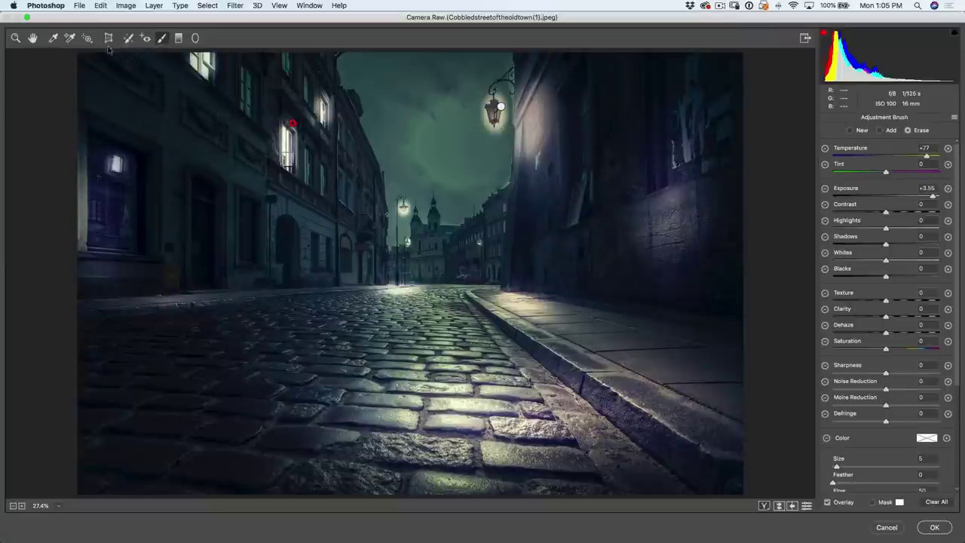
Step: Remove the radial filter lights from the distant buildings and apply the Camera Raw edits
click(194, 38)
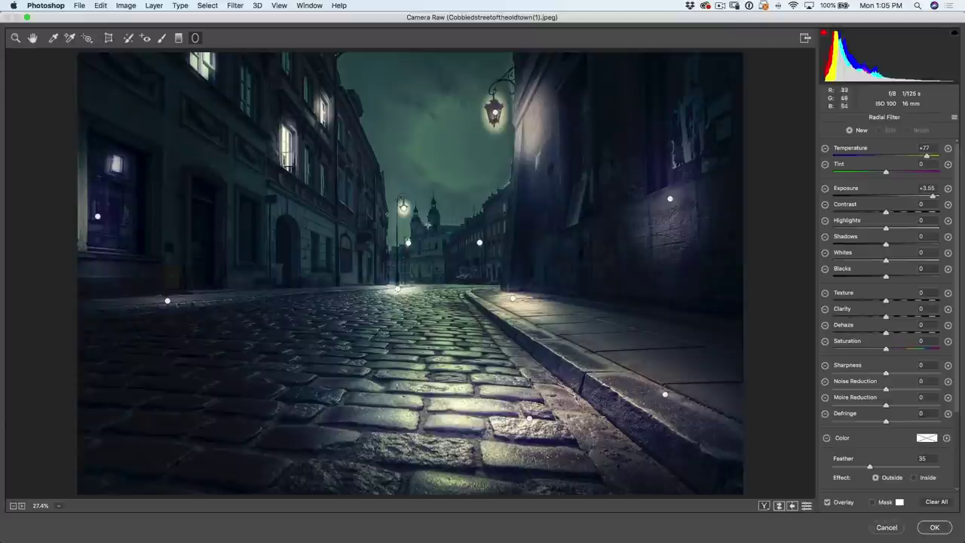
click(479, 242)
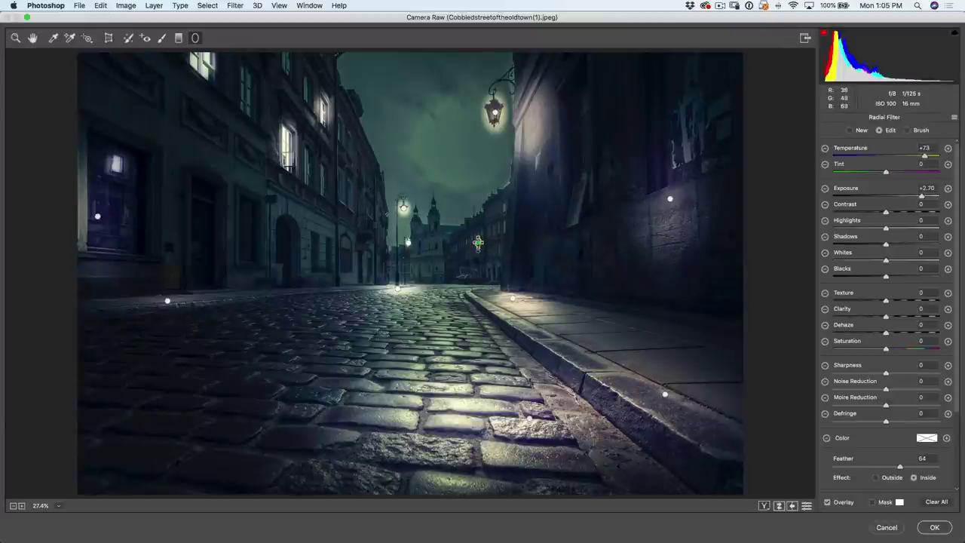
key(v)
click(407, 241)
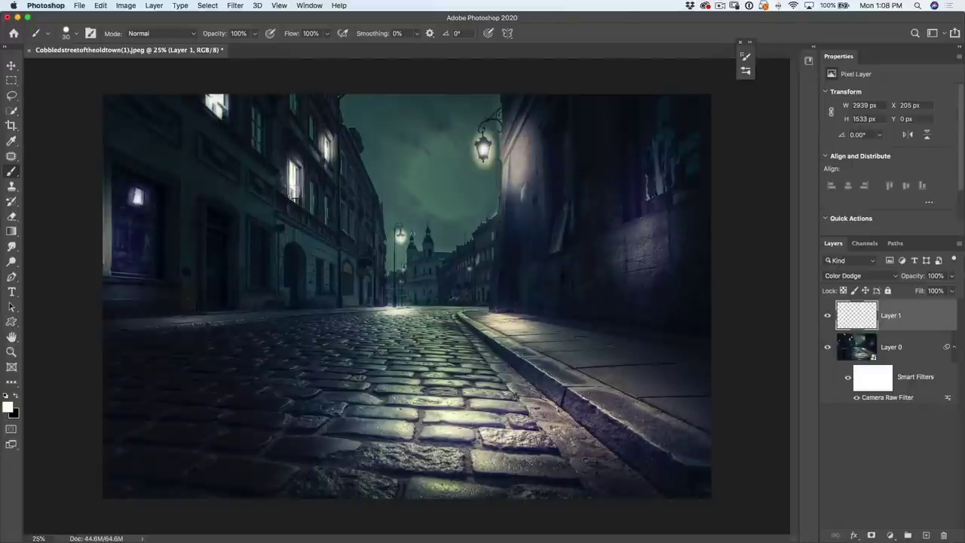
Step: Create a new layer above Layer 1 in Screen mode, filled with the Screen-neutral black
alt+click(926, 535)
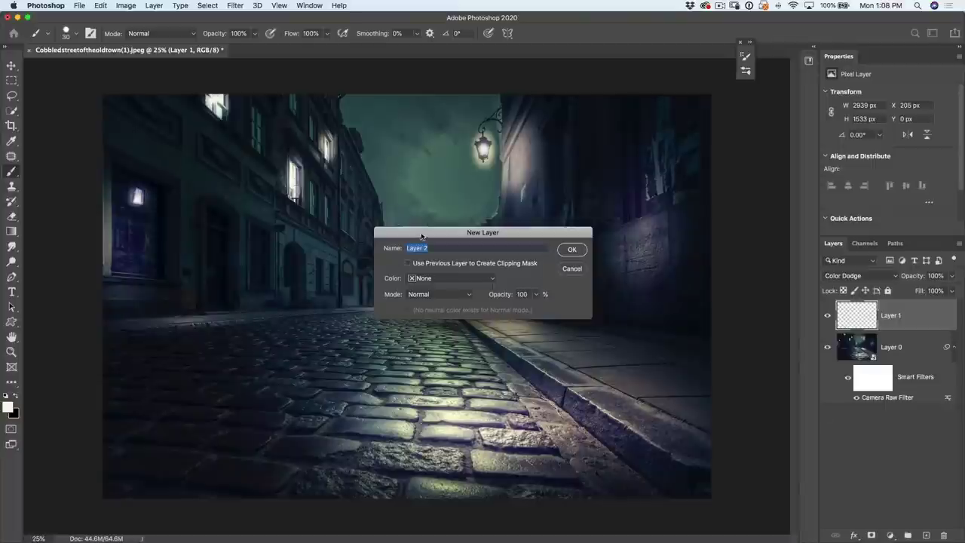
click(437, 294)
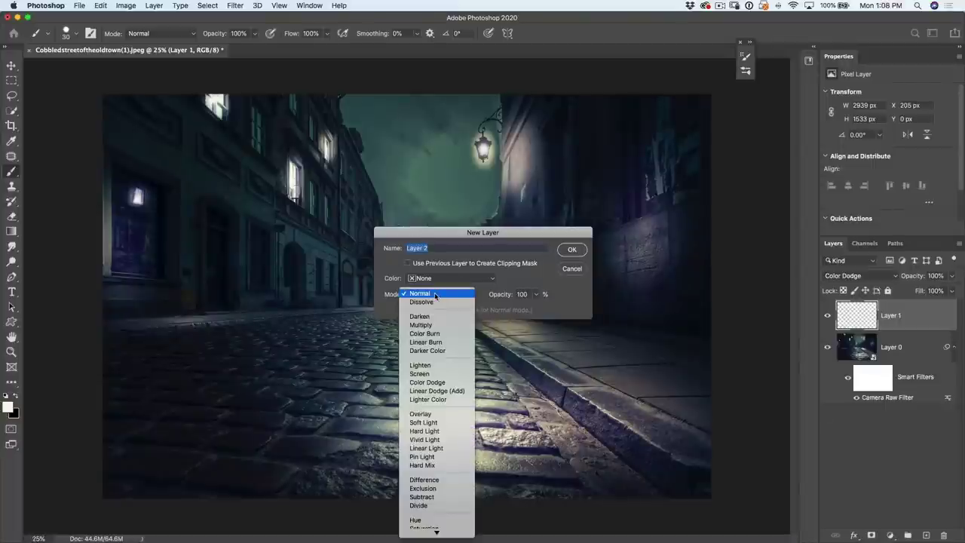
click(444, 373)
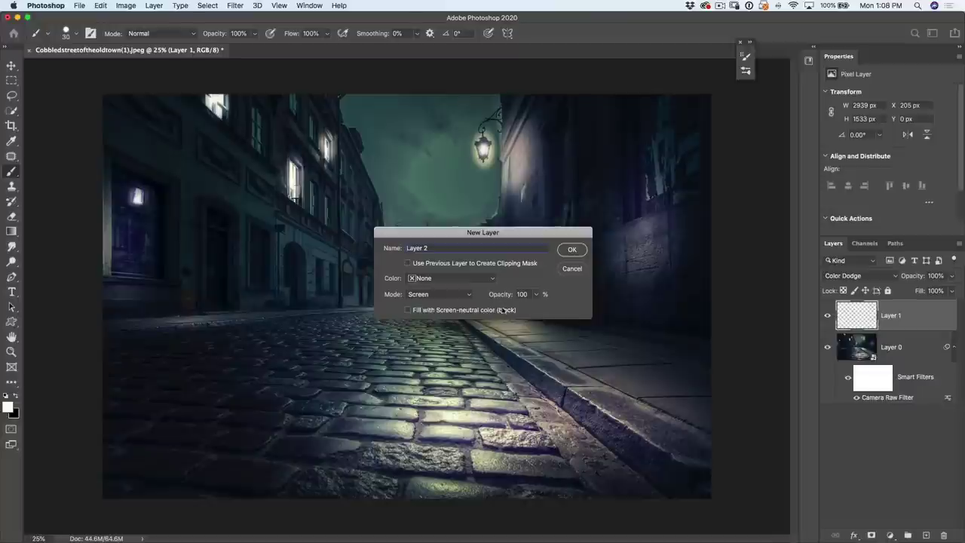
click(408, 310)
click(408, 294)
click(392, 296)
click(411, 294)
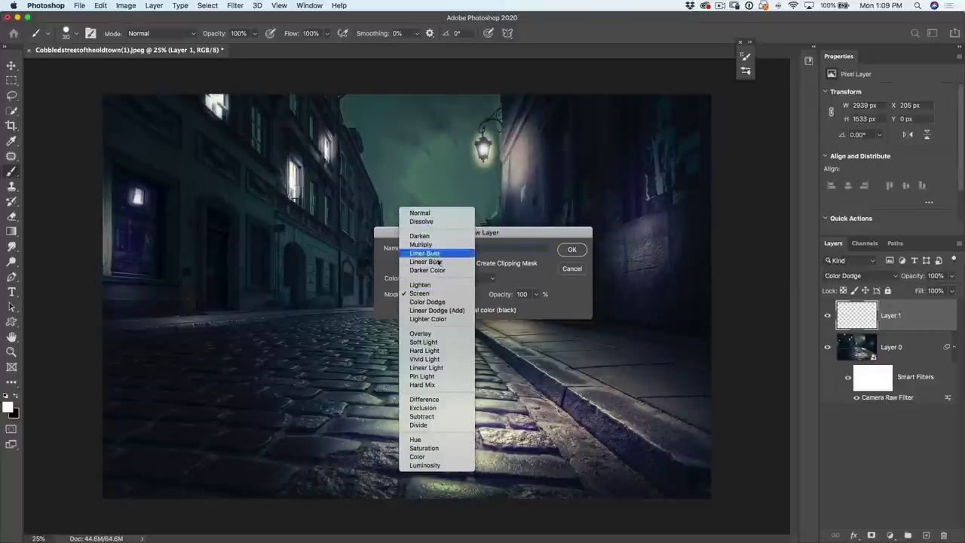
click(441, 296)
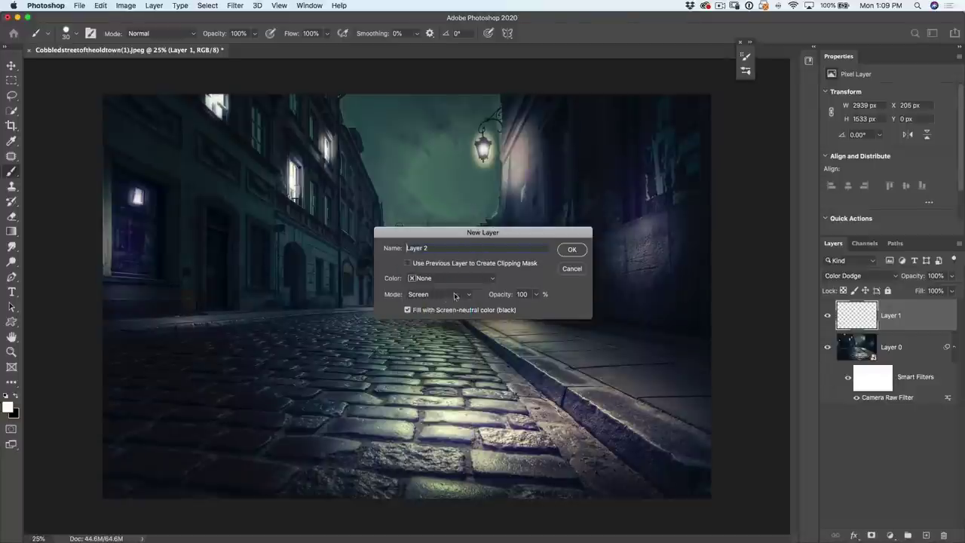
click(407, 310)
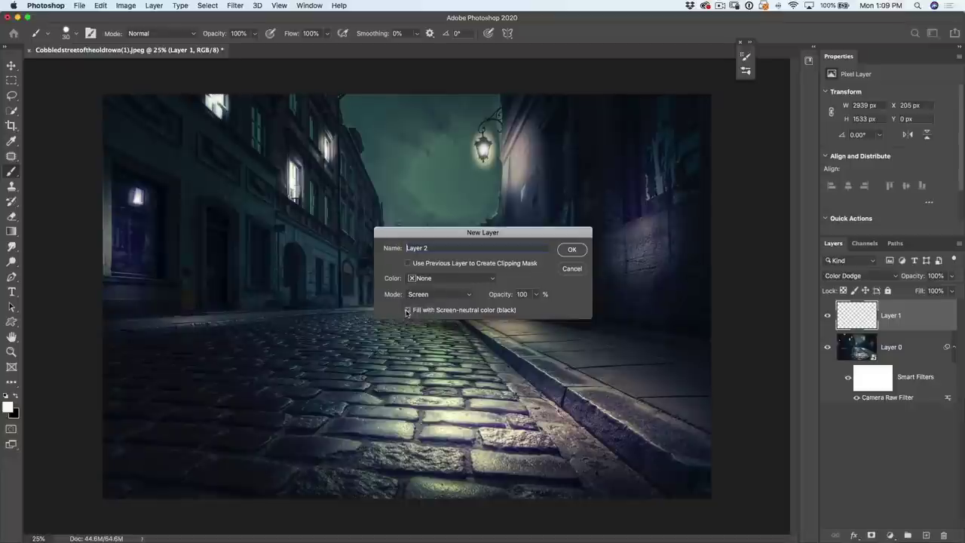
click(408, 310)
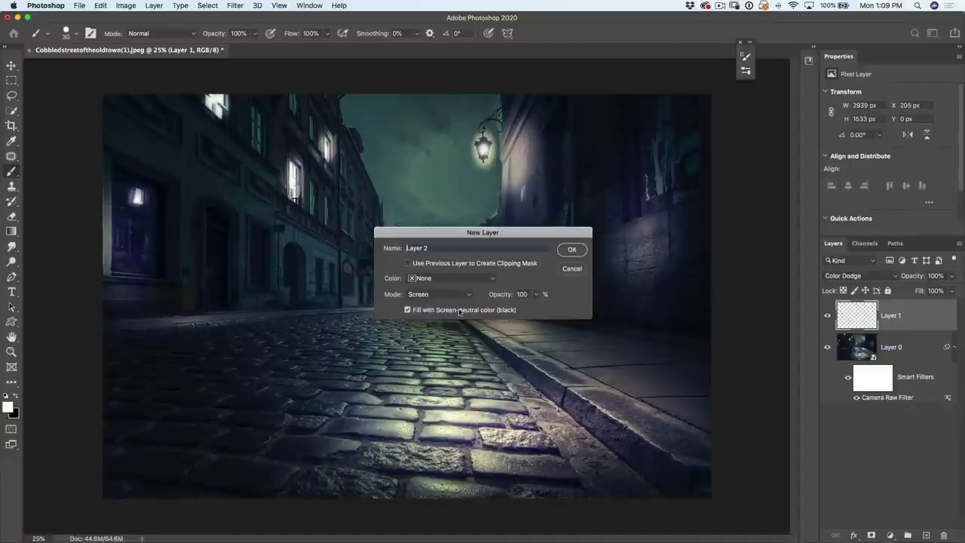
click(572, 250)
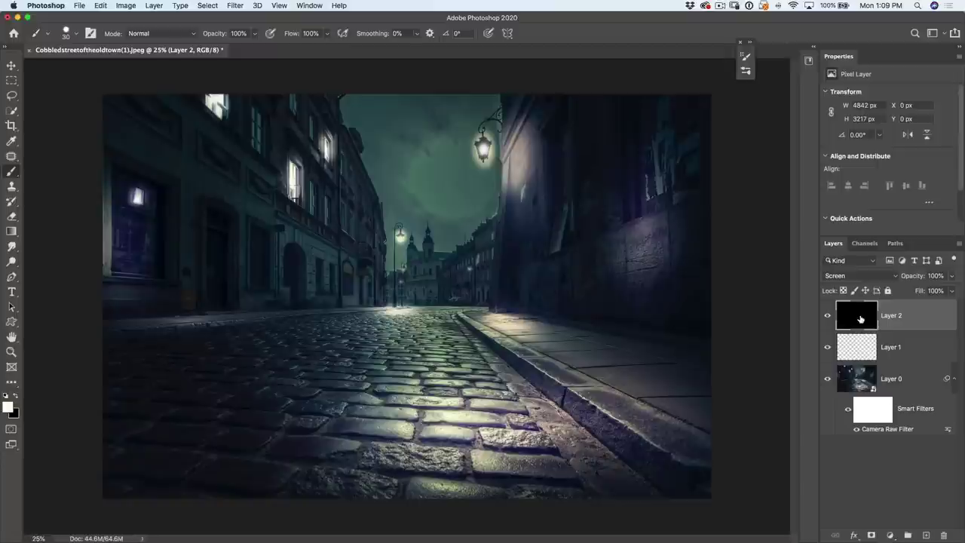
Step: Keep the foreground color #fbfbec and dab small lights across the distant buildings with the Brush tool, reducing it to size 20
click(8, 407)
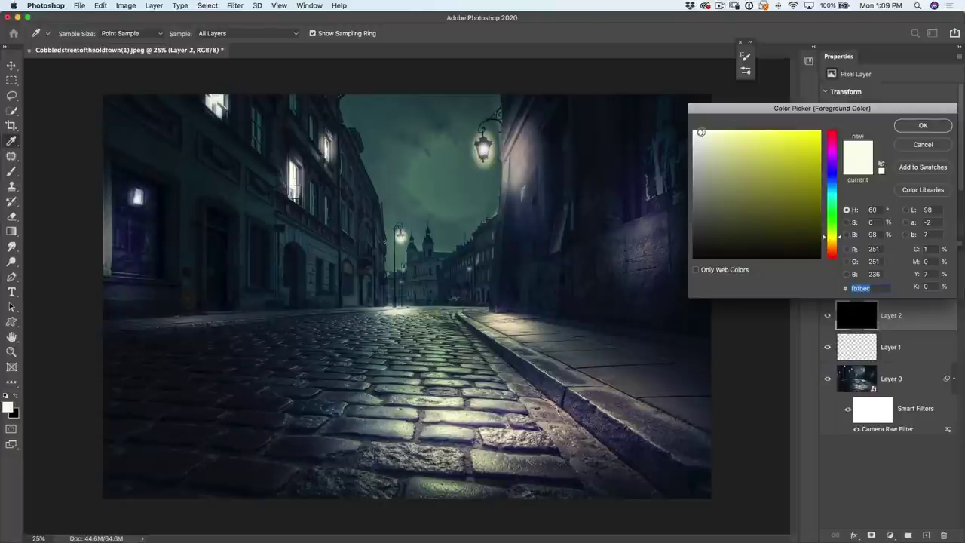
click(922, 126)
key(b)
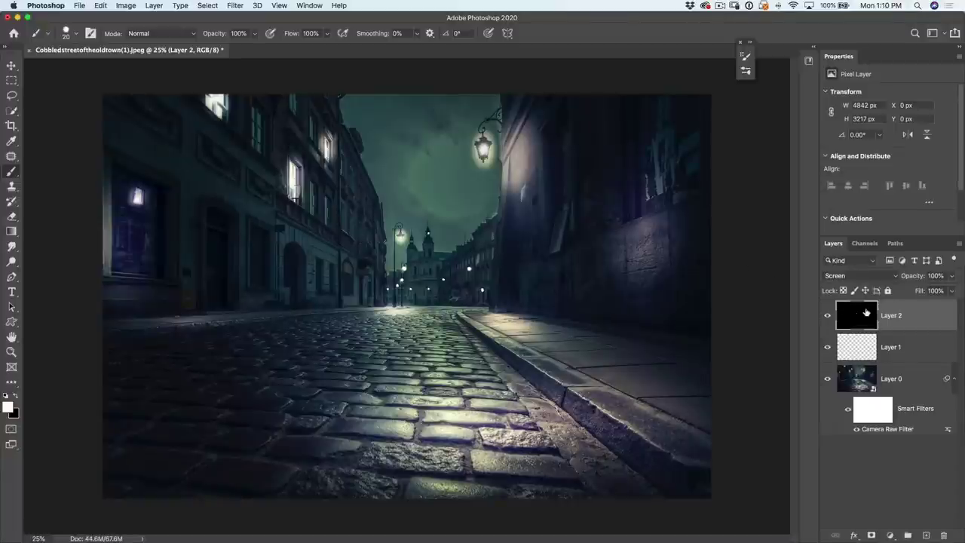
Step: Start a Lens Blur on the painted lights with specular highlights at brightness 61 and threshold 168
click(235, 6)
mouse_move(290, 131)
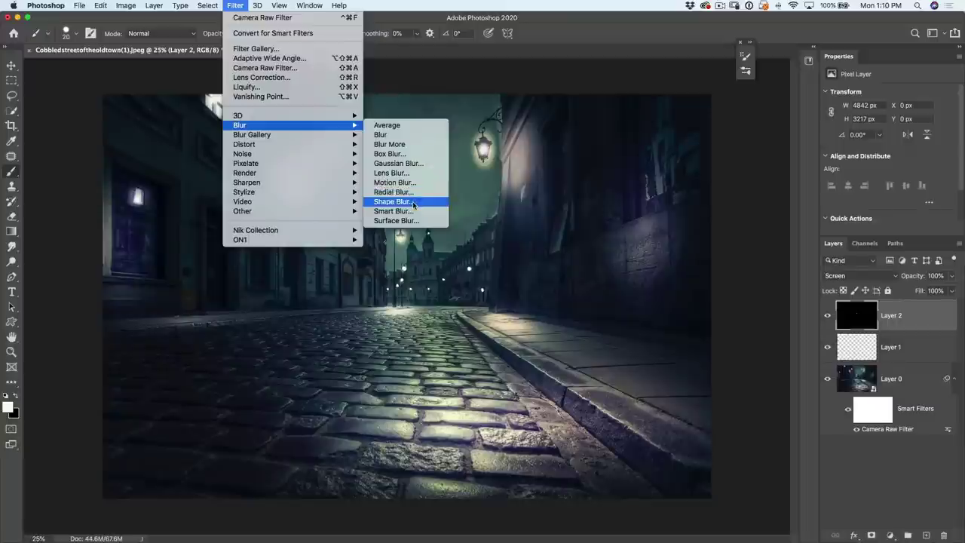
click(404, 178)
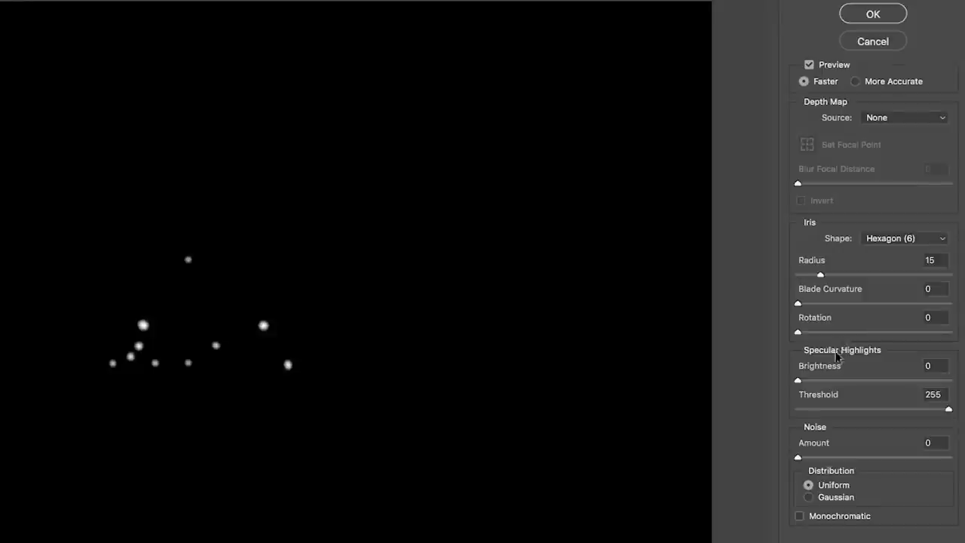
drag(798, 381, 889, 382)
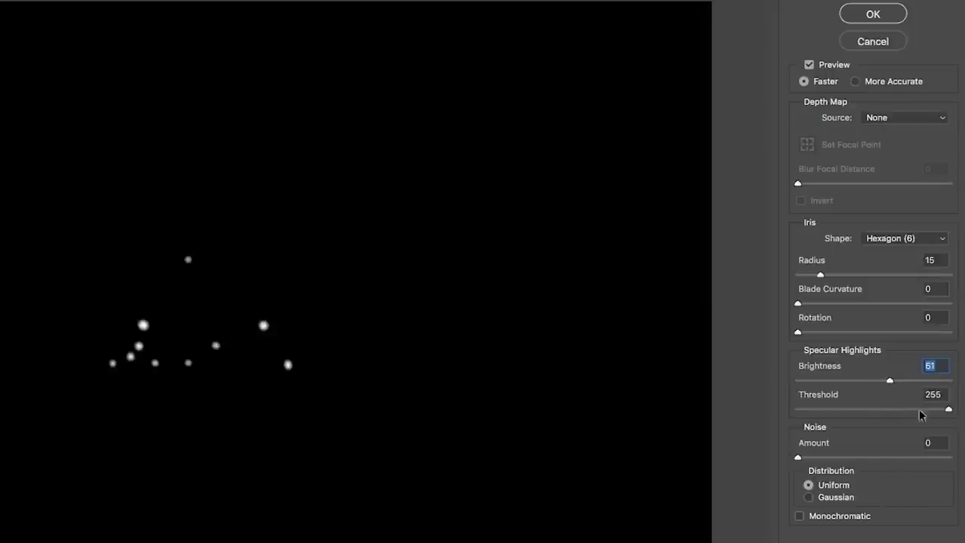
drag(948, 408, 889, 419)
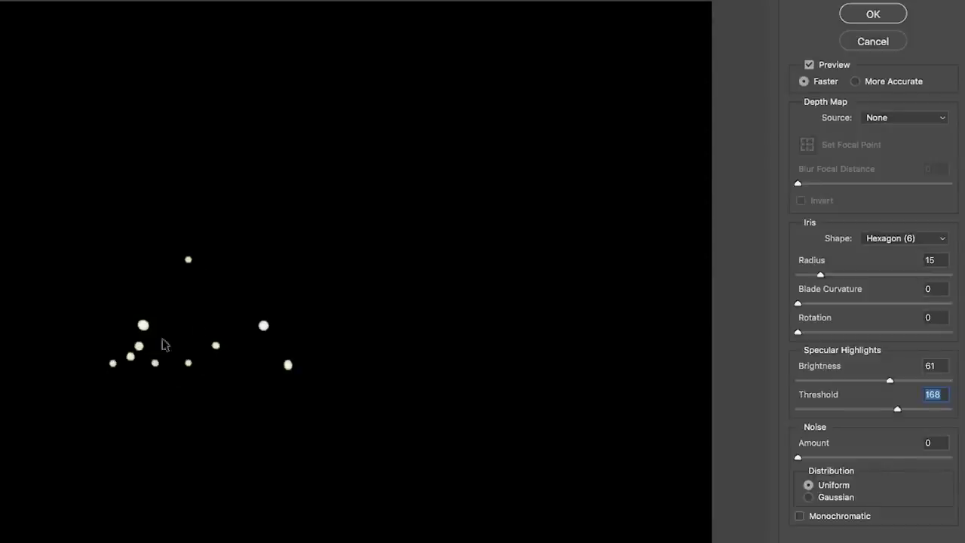
Step: Set the Lens Blur iris shape to Pentagon (5) and apply the filter
click(884, 238)
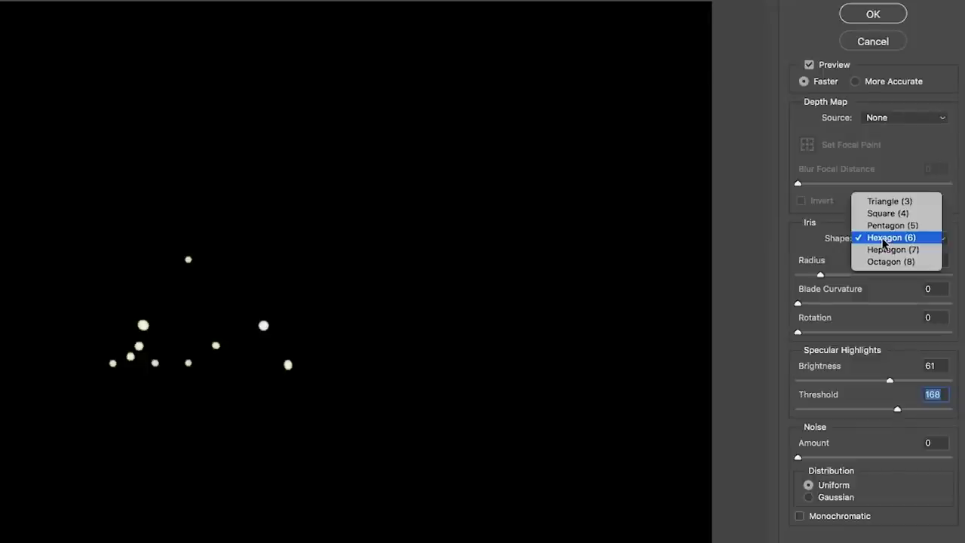
click(885, 226)
click(885, 239)
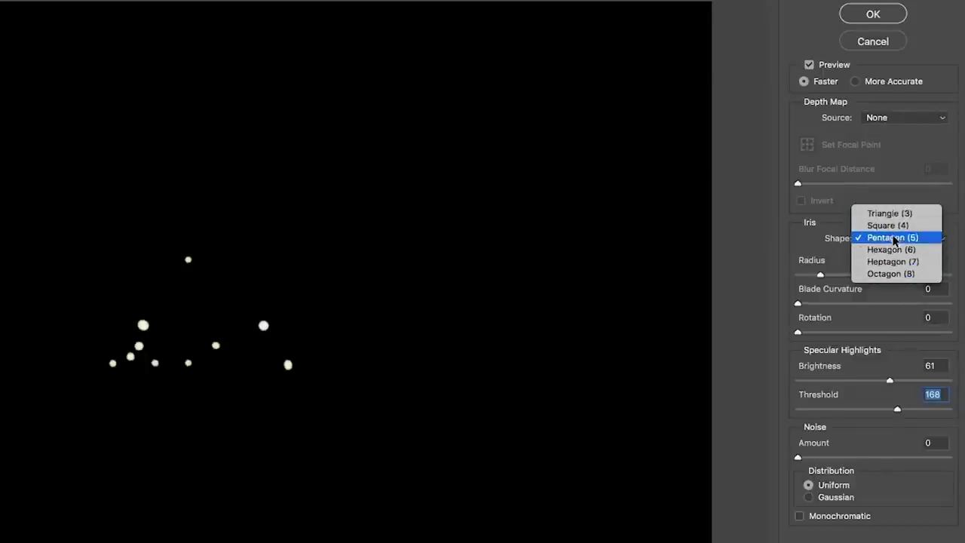
click(897, 237)
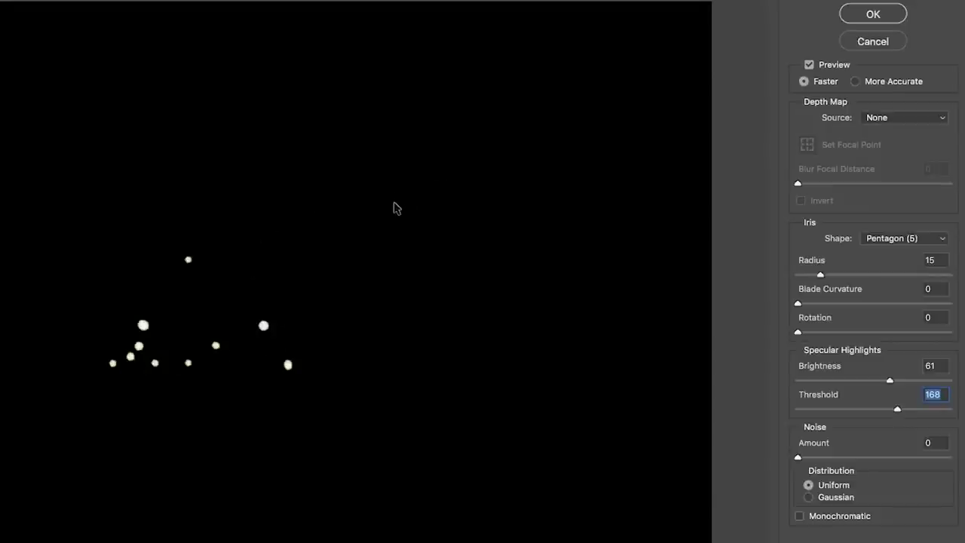
click(872, 15)
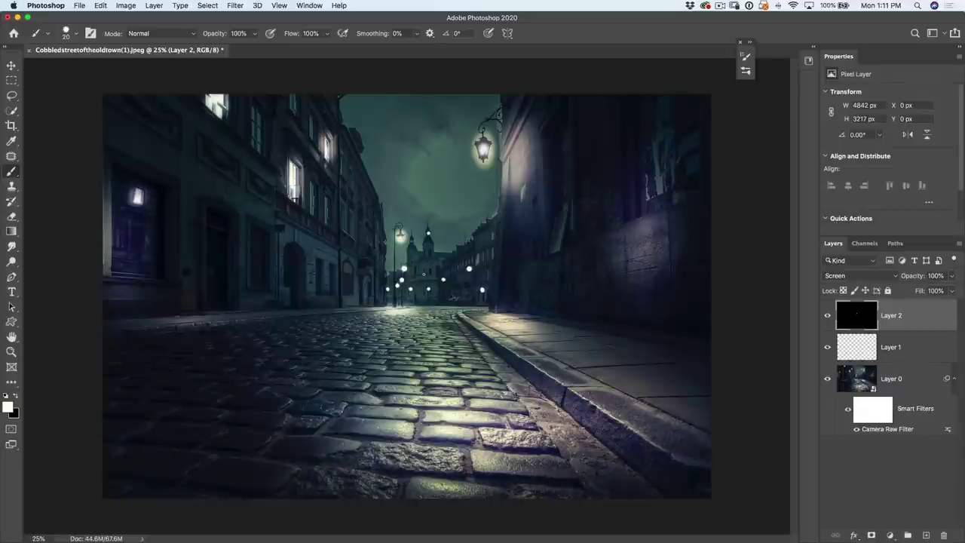
Step: Start a Field Blur on Layer 0, place its pin over the distant buildings and set the blur to 7 px
click(858, 377)
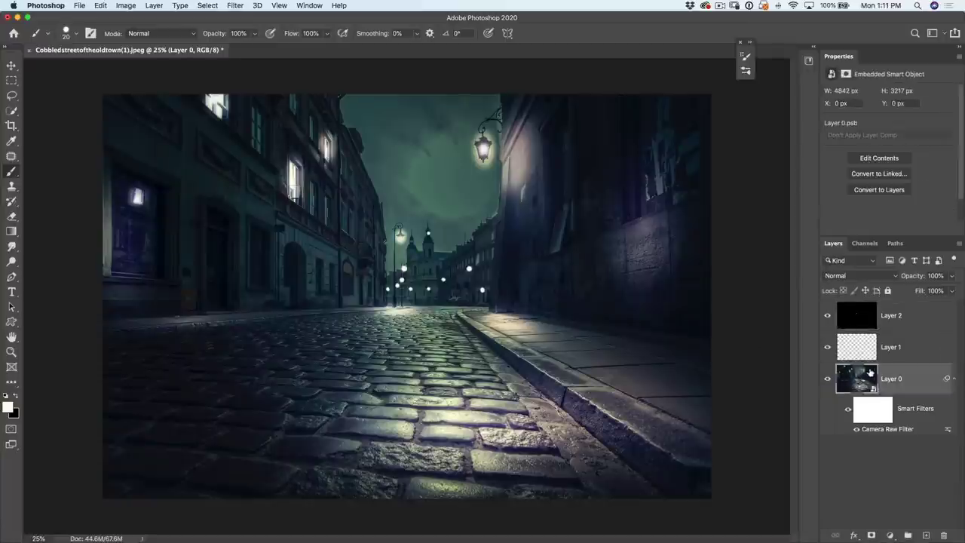
click(235, 6)
mouse_move(265, 135)
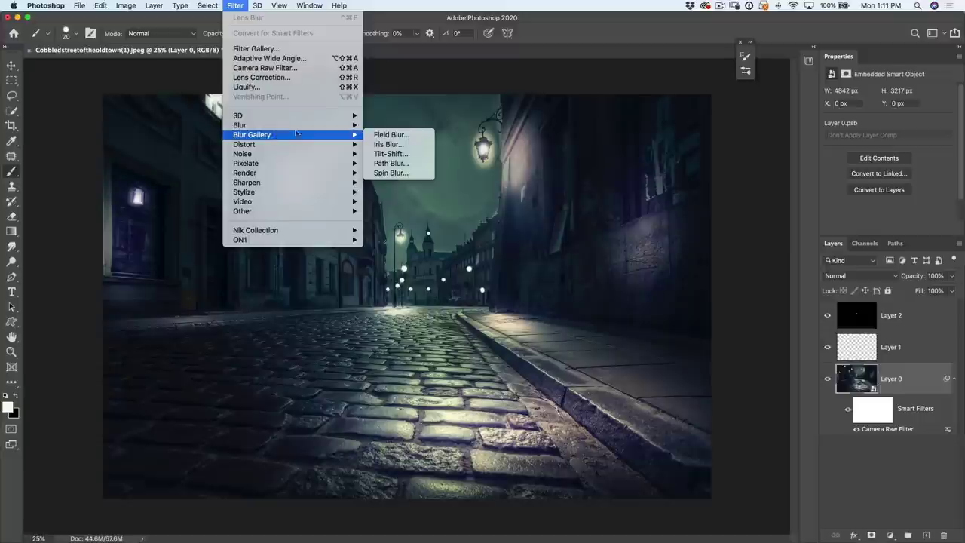
click(397, 136)
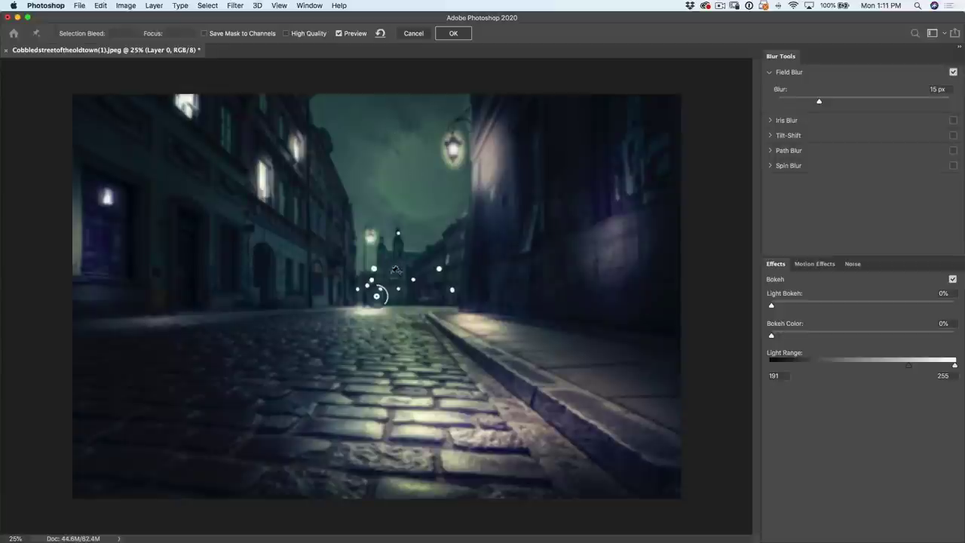
drag(380, 296, 400, 280)
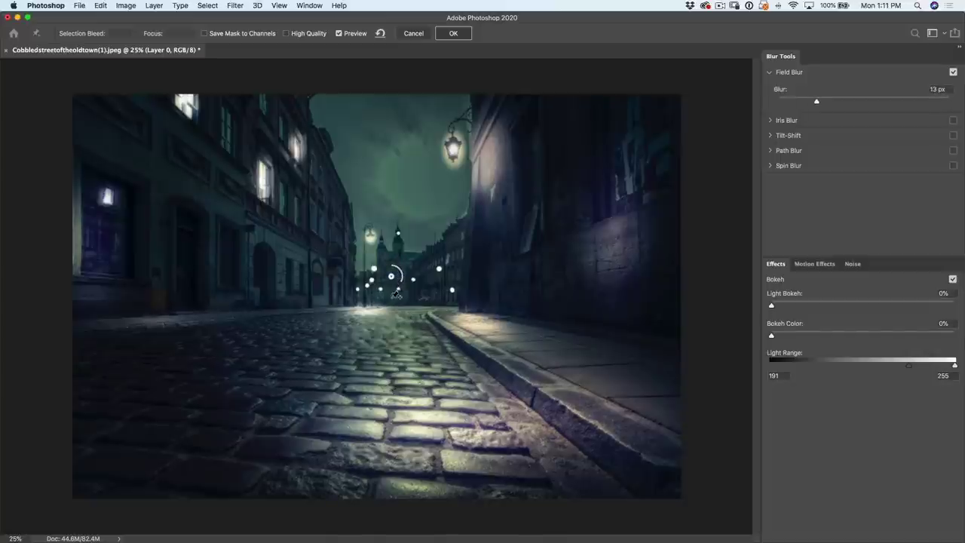
drag(403, 292, 404, 281)
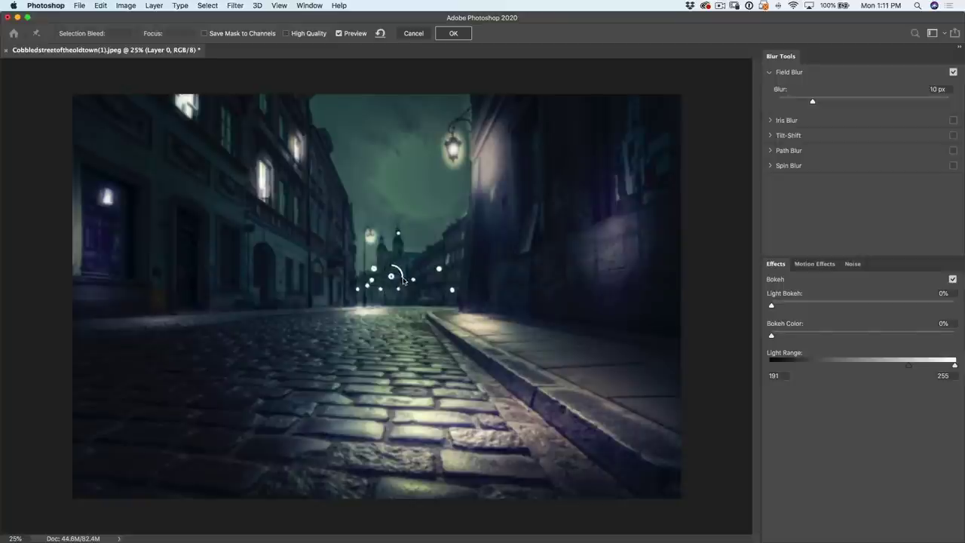
drag(402, 278, 403, 278)
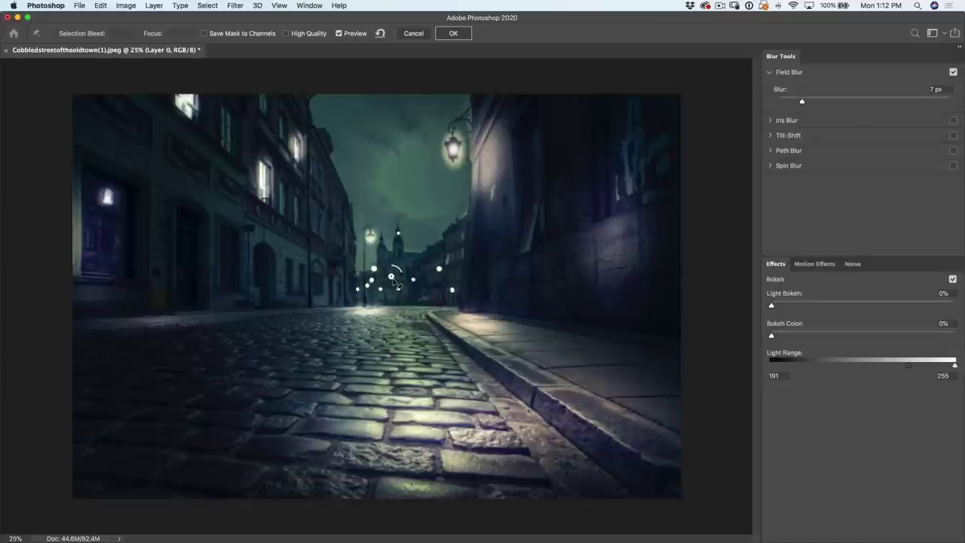
Step: Add a second Field Blur pin on the cobblestones and set its blur to 0 px
click(391, 356)
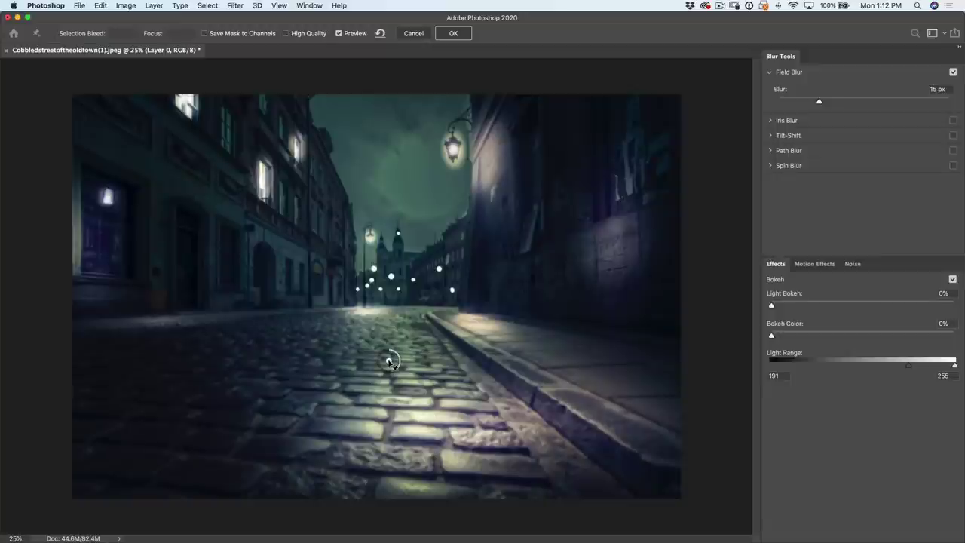
key(BackSpace)
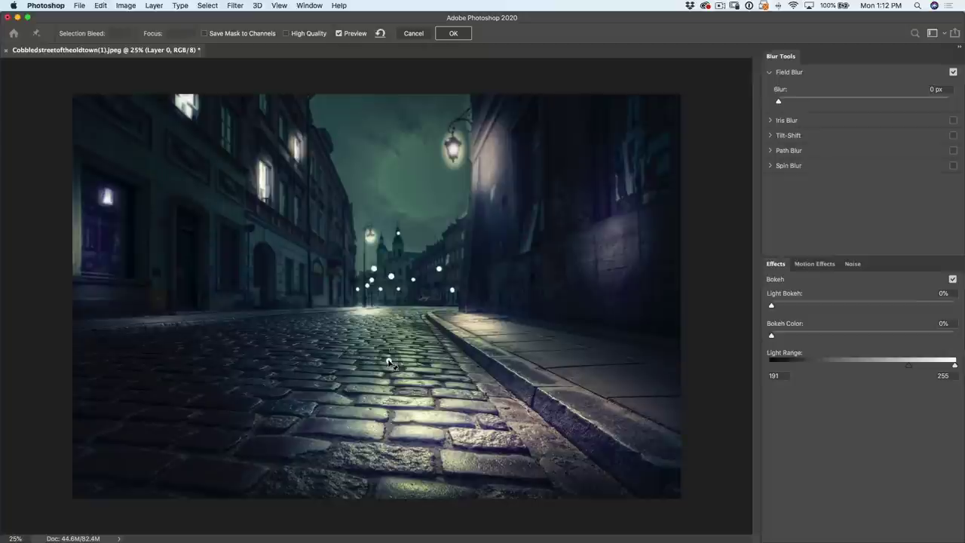
Step: Set the distant buildings' Field Blur pin to 9 px and reposition the cobblestone pin near the far end of the street
click(388, 360)
drag(386, 359, 402, 415)
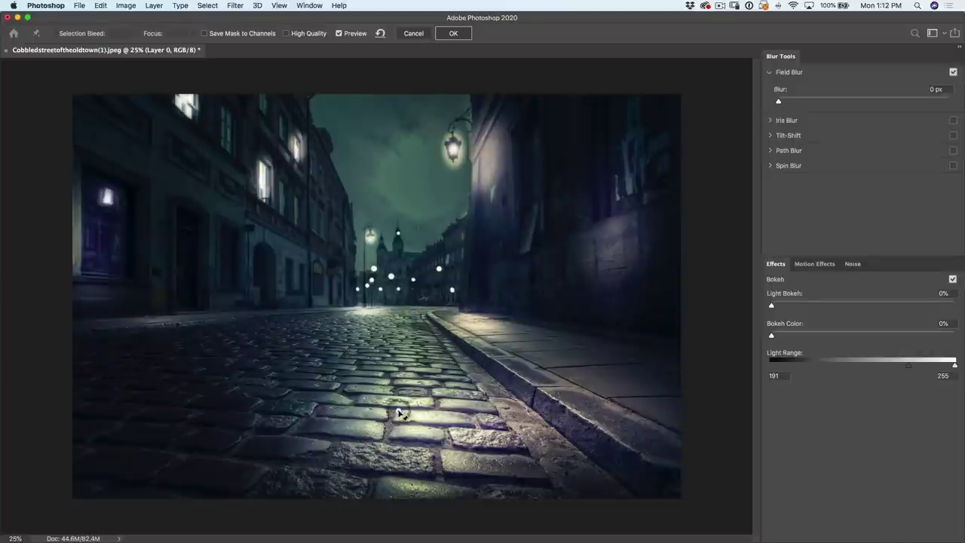
click(391, 275)
mouse_move(393, 265)
mouse_down()
mouse_move(403, 271)
mouse_move(396, 290)
mouse_move(403, 278)
mouse_up()
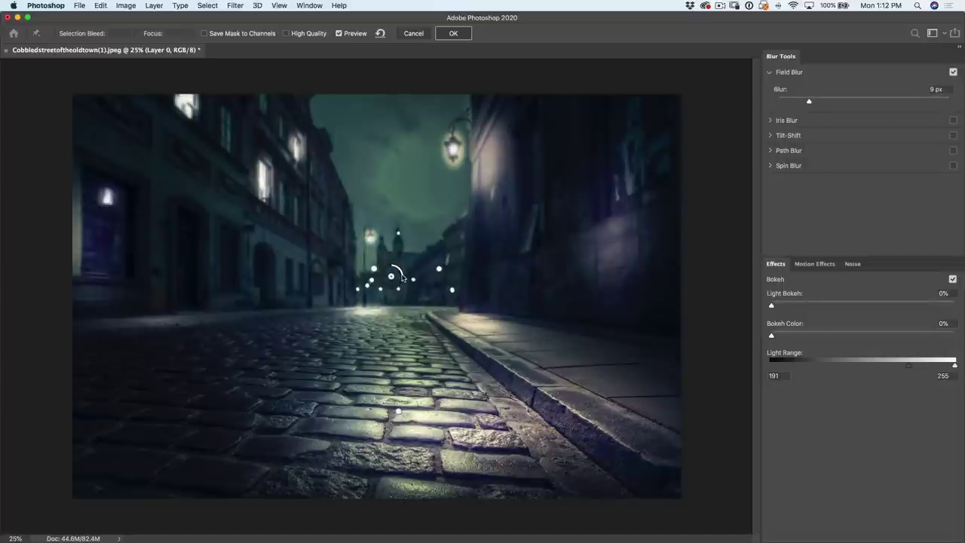
click(395, 407)
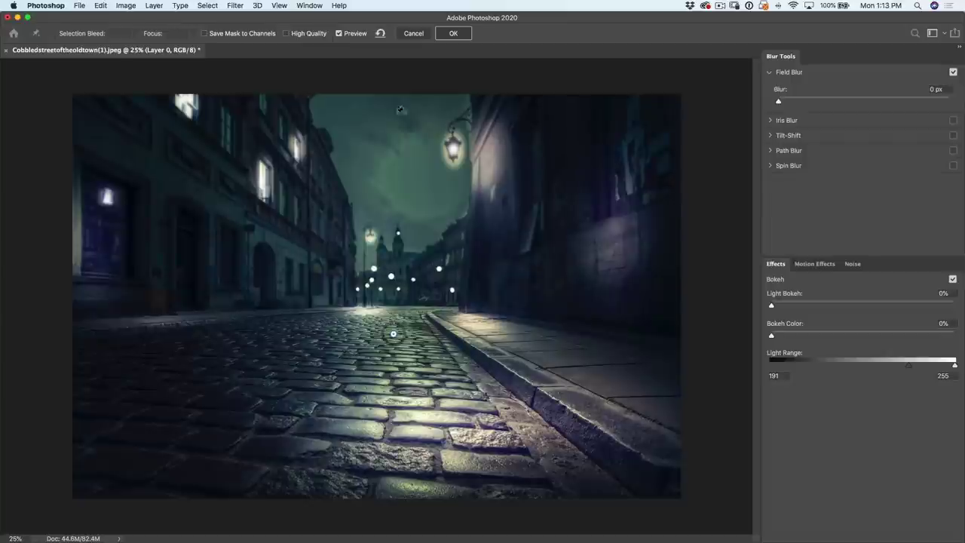
Step: Add a Field Blur pin on the wall beside the large lantern and set its blur to 0 px
click(490, 142)
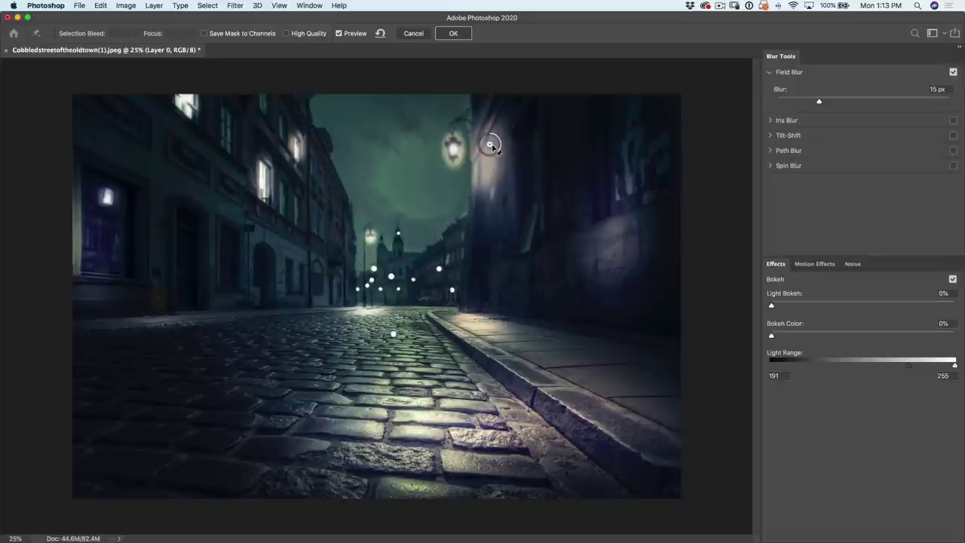
drag(496, 155, 490, 136)
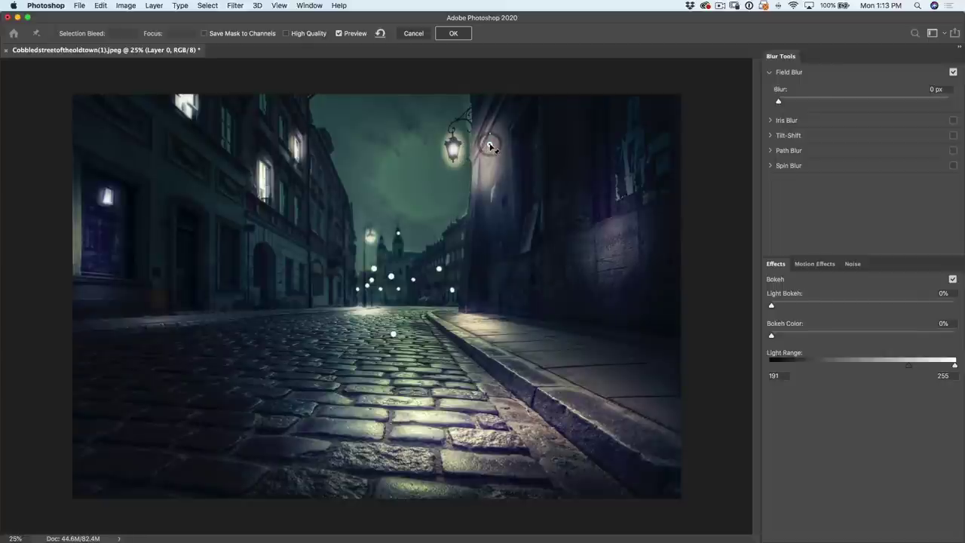
mouse_move(489, 148)
mouse_down()
mouse_move(479, 148)
mouse_move(497, 154)
mouse_up()
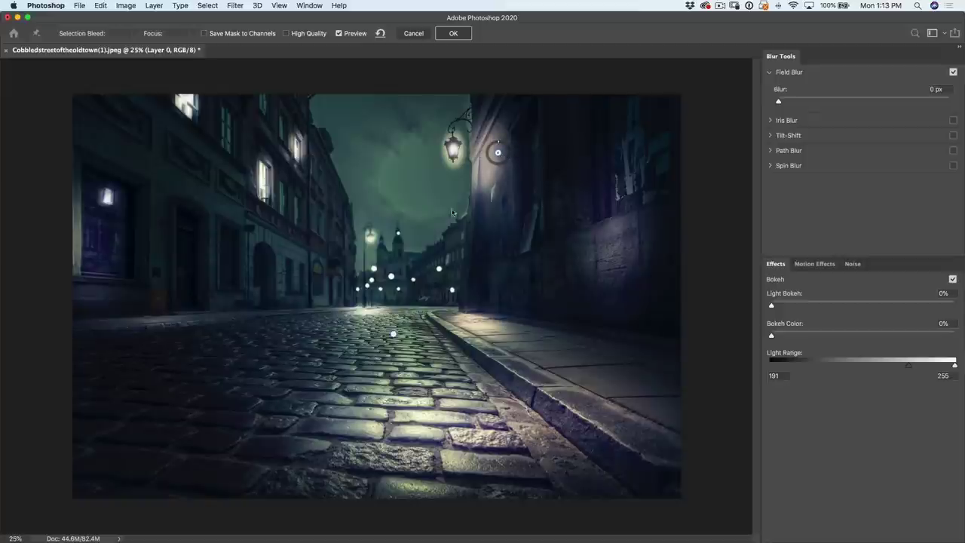
Step: Add a 0 px Field Blur pin on the building opposite the lantern, move it onto the lit window and apply the blur
click(315, 194)
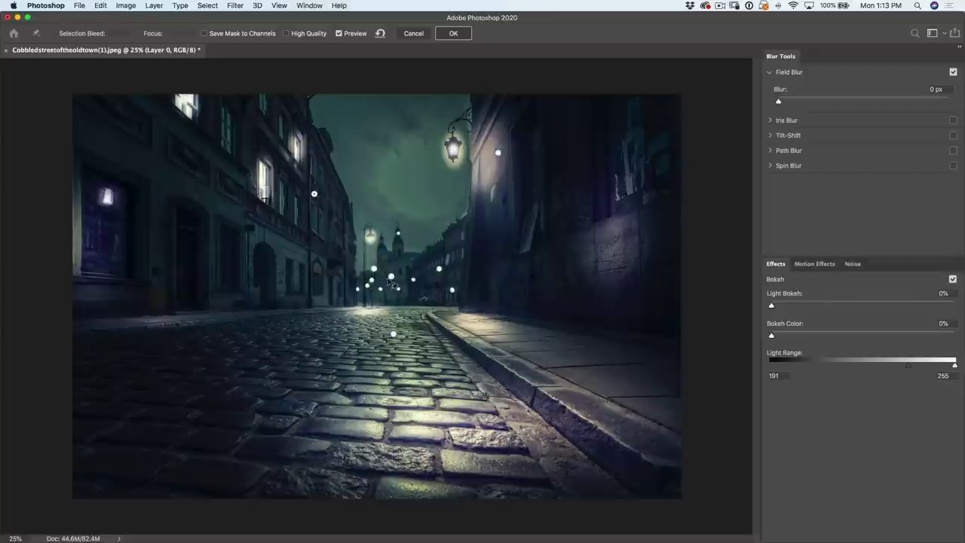
drag(314, 200, 271, 200)
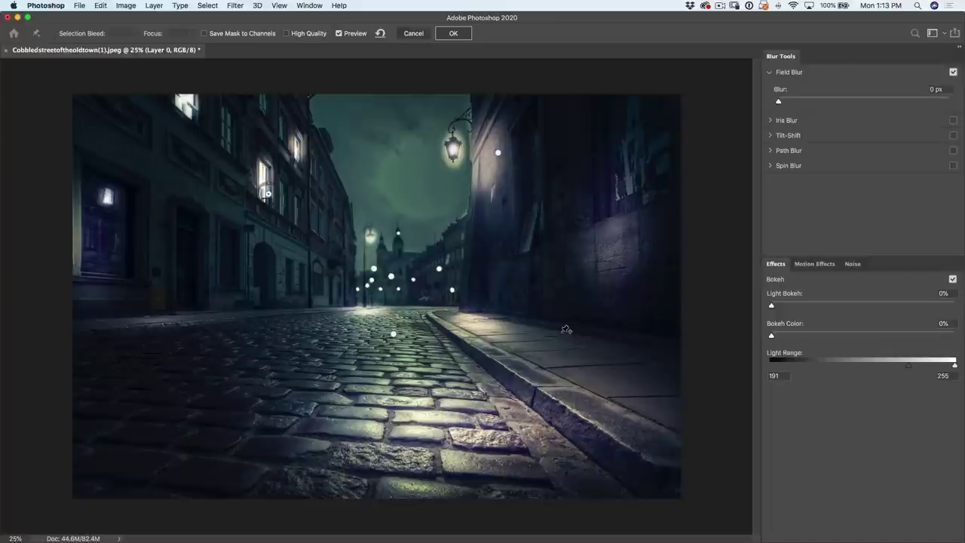
click(453, 33)
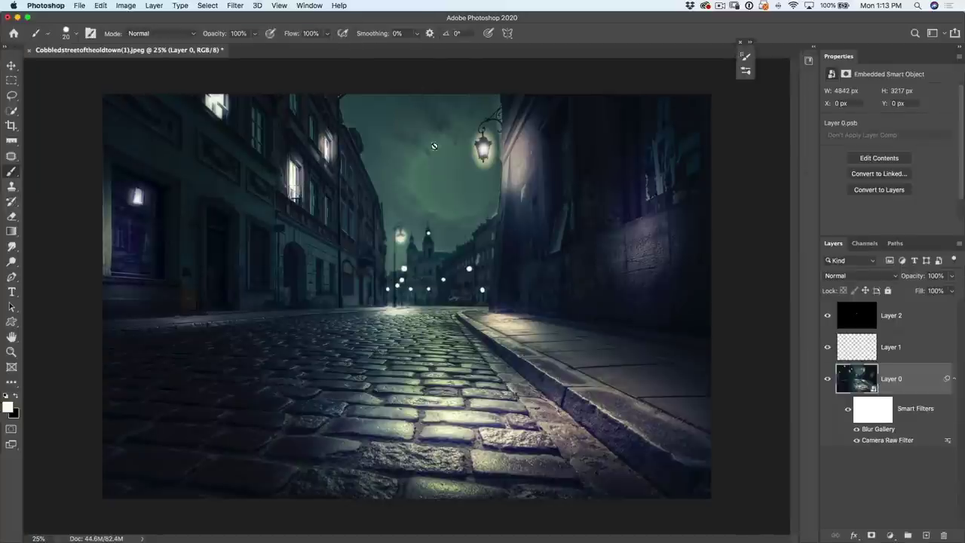
Step: Compare the image before and after by hiding and restoring Layer 1, Layer 2 and Layer 0's Camera Raw and Blur Gallery filters
click(827, 347)
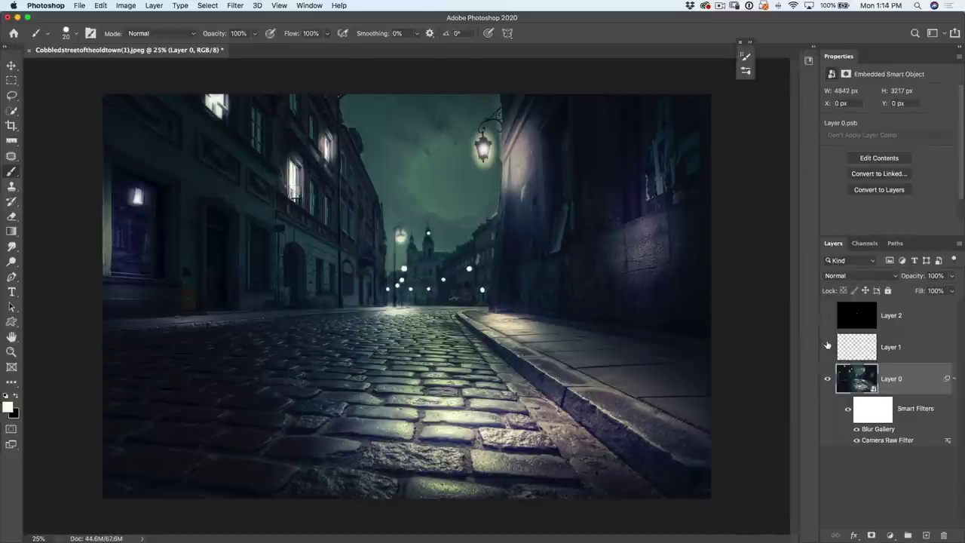
click(856, 441)
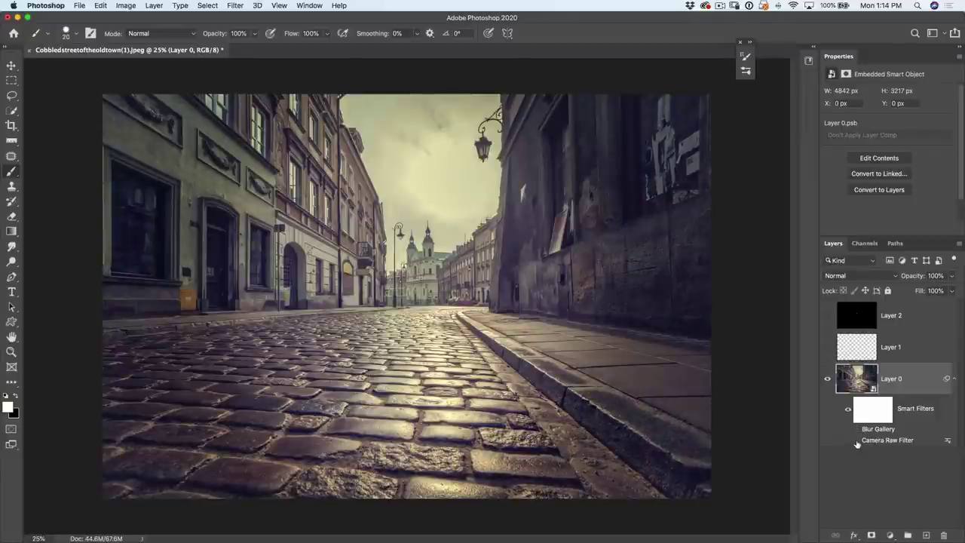
click(856, 441)
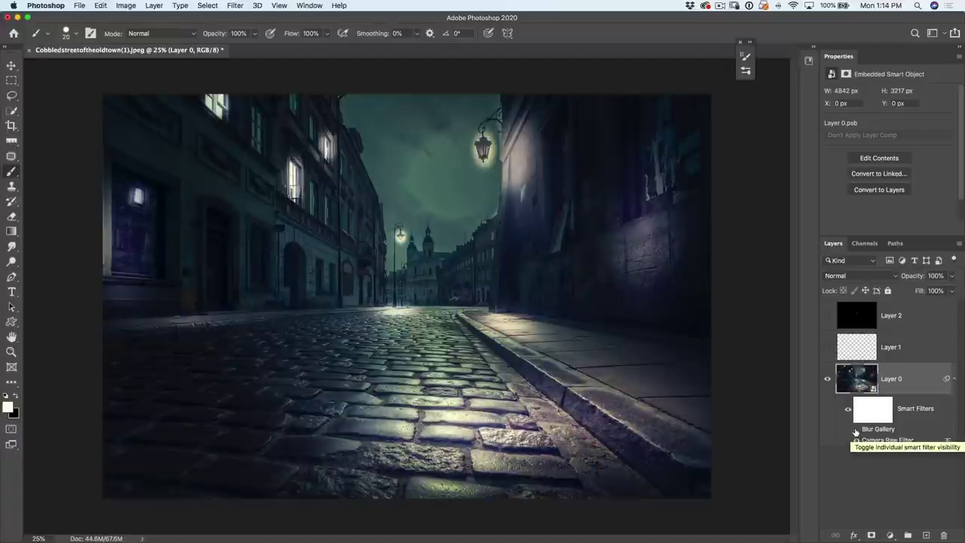
click(854, 429)
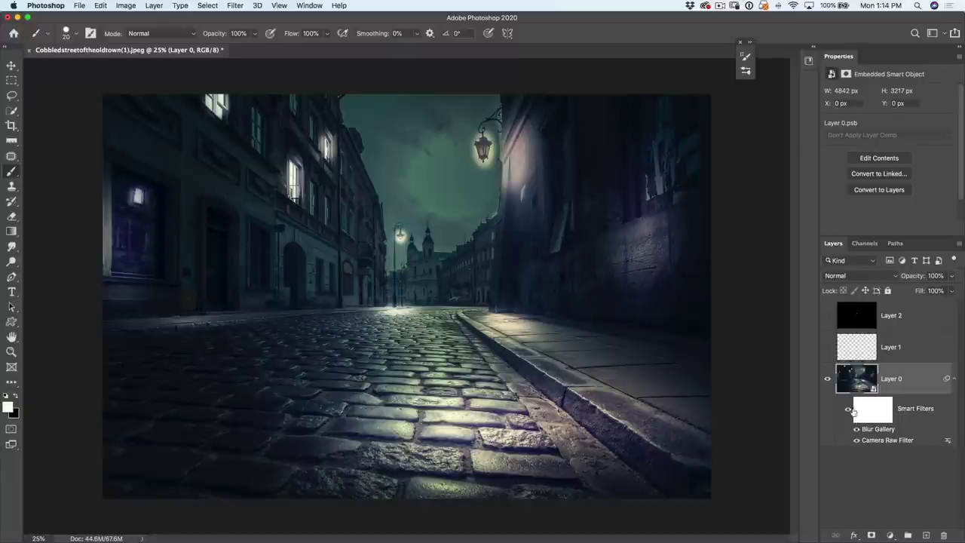
click(826, 346)
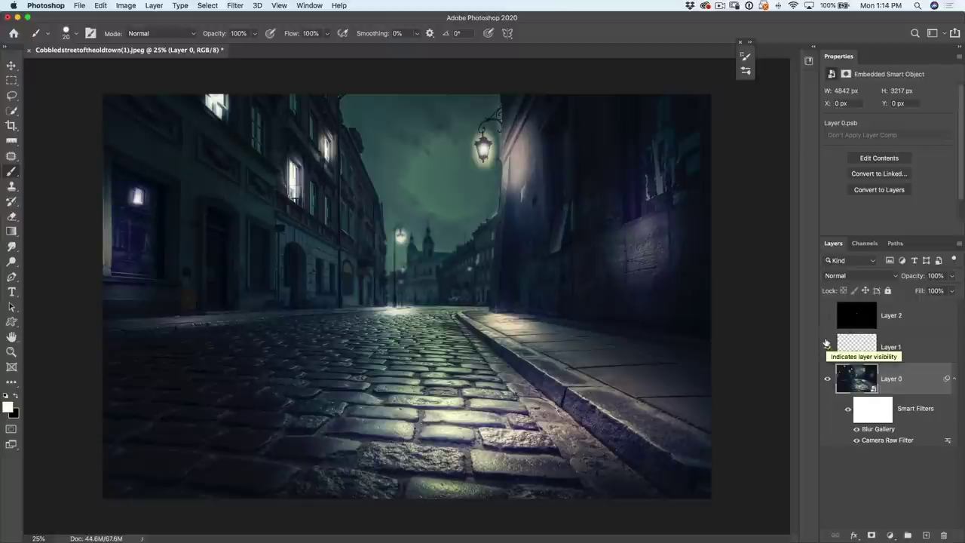
click(826, 317)
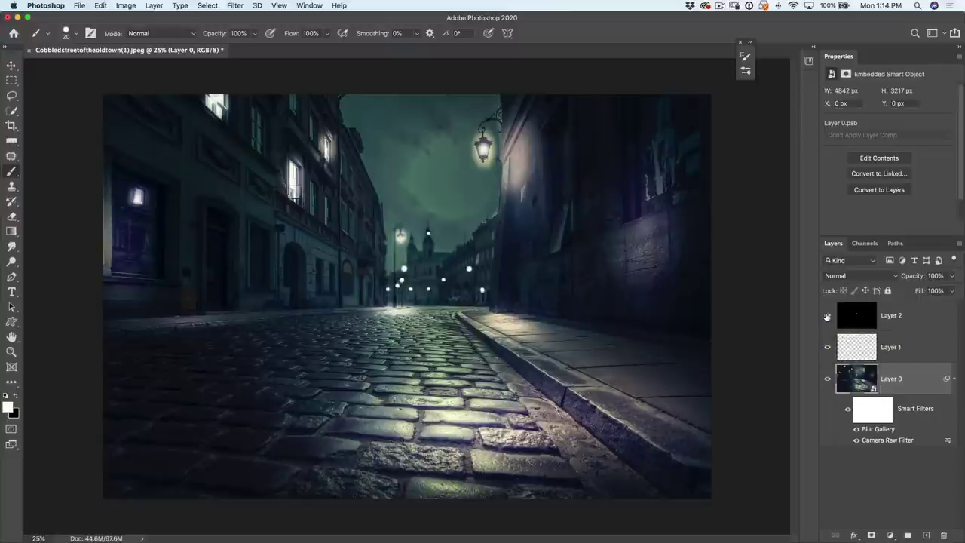